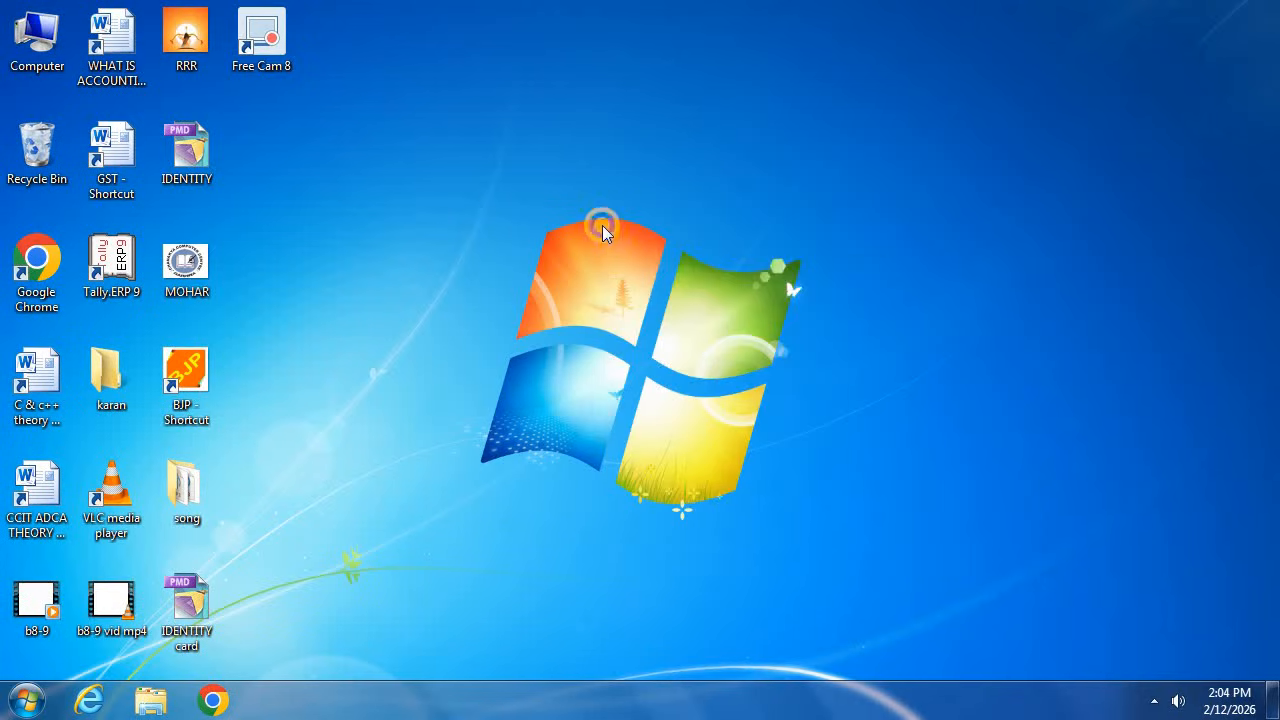
- Launch Photoshop from the Run dialog and maximize its window
left_click(686, 288)
key("super+r")
type("ph")
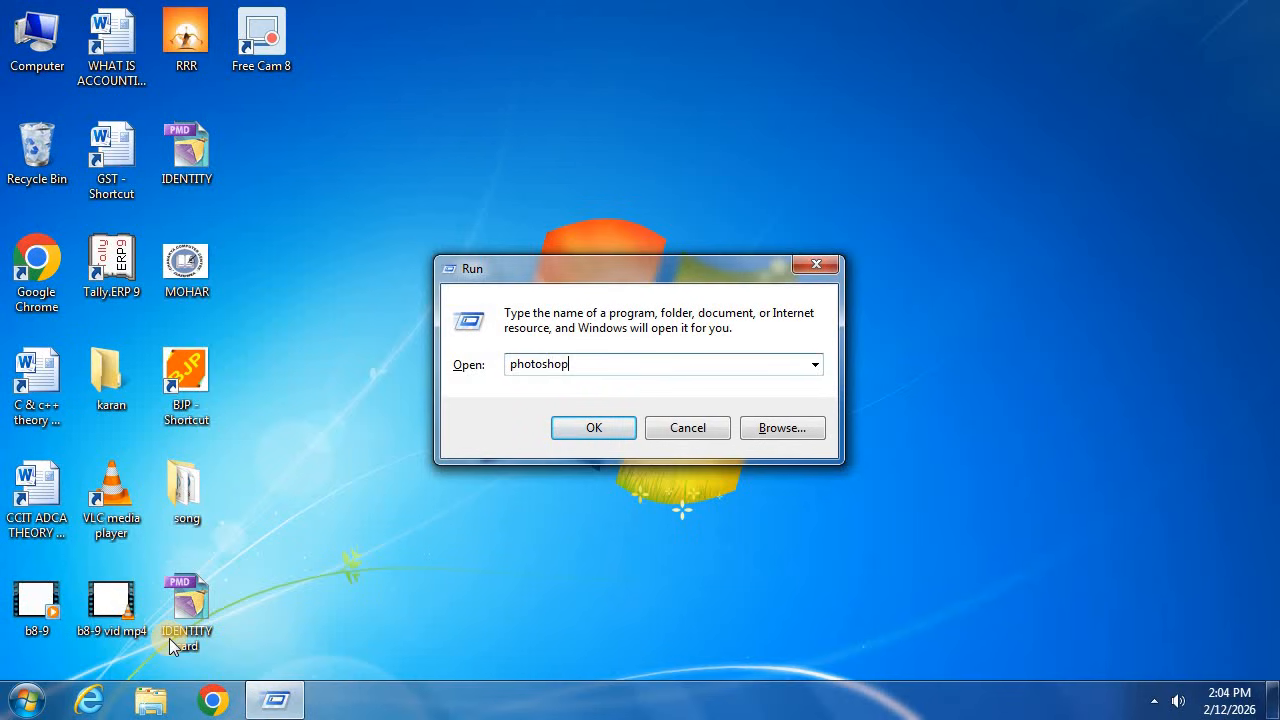
key("Return")
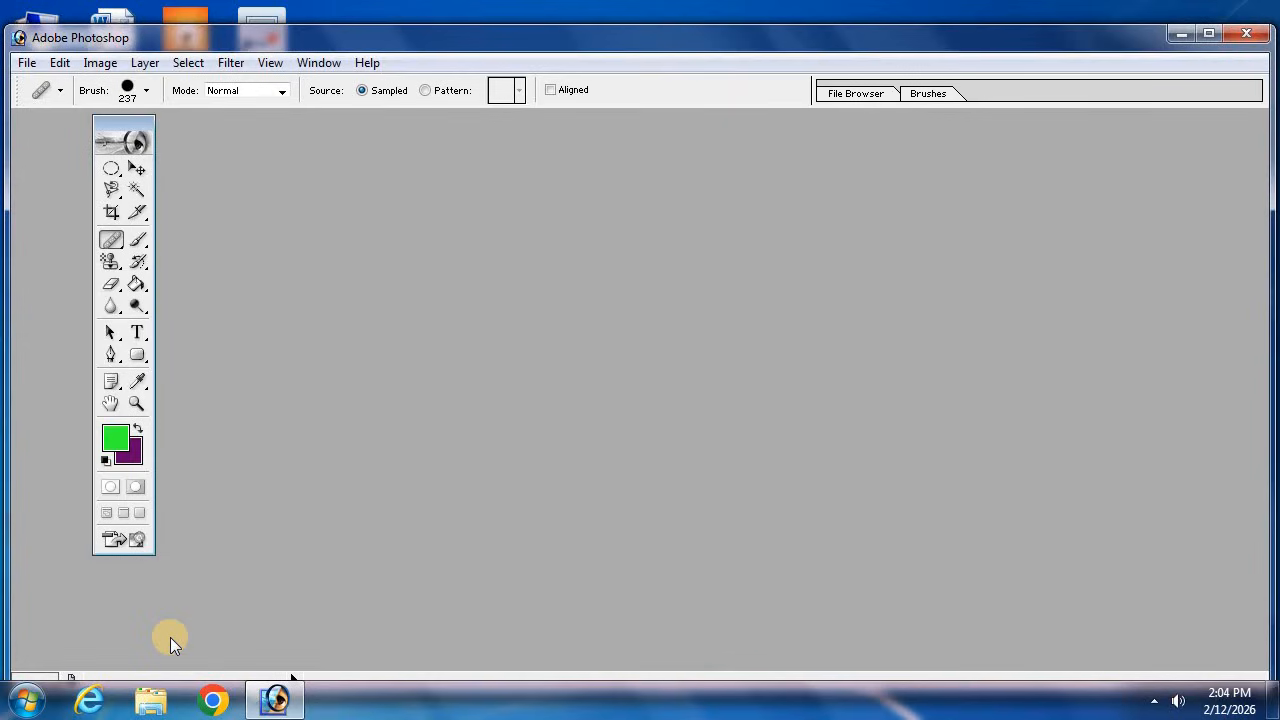
left_click(1214, 35)
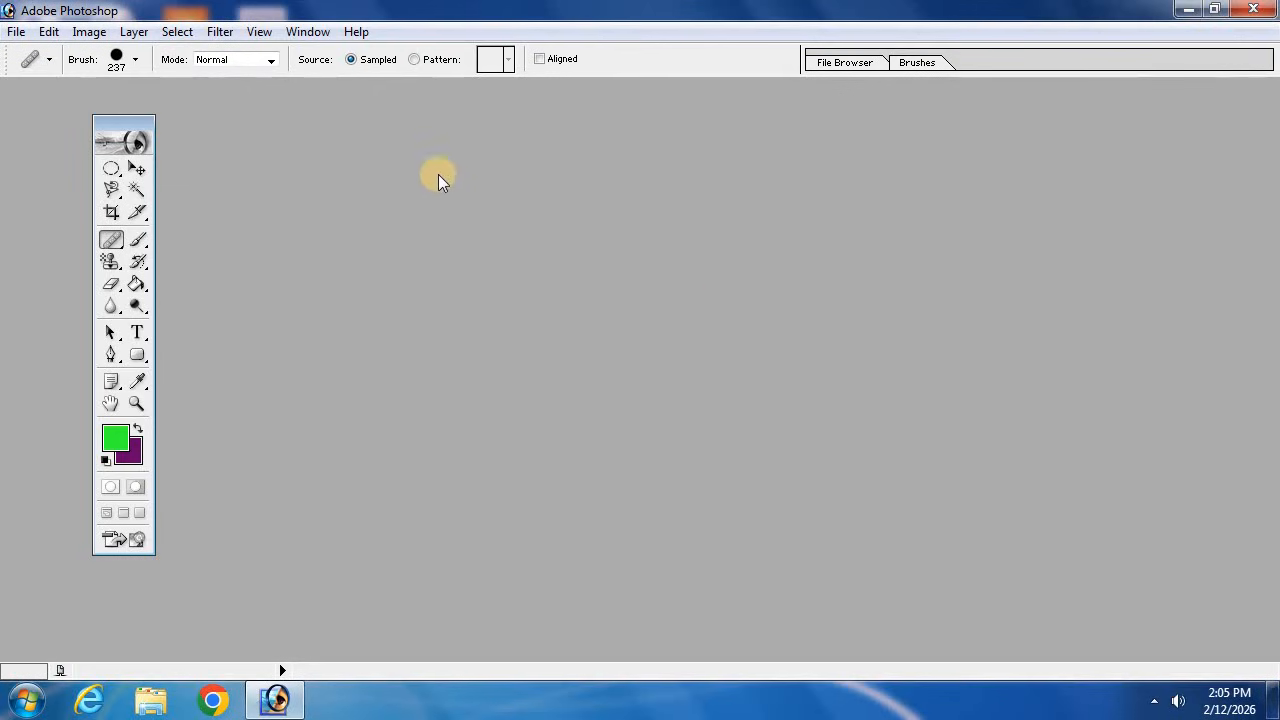
- Open the 5ICcxhE-full-hd-wallpaper-downlord.jpg landscape from the image folder and close it again
left_click(18, 32)
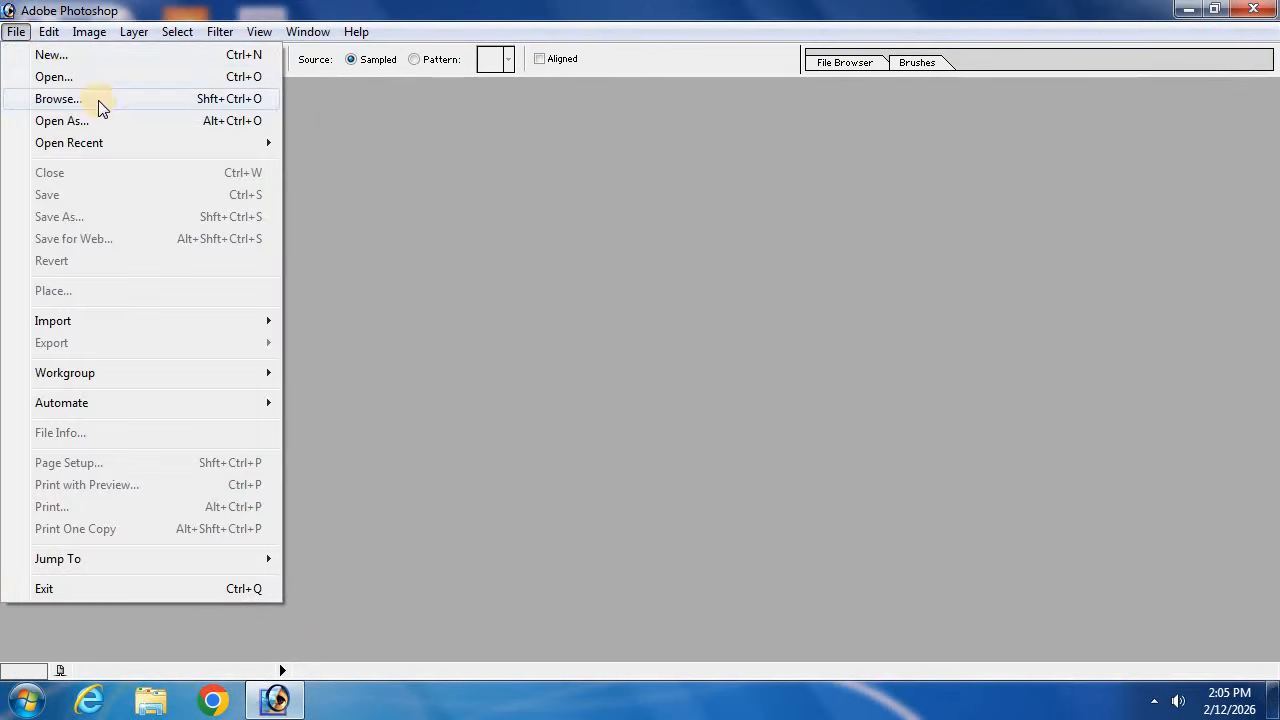
left_click(83, 78)
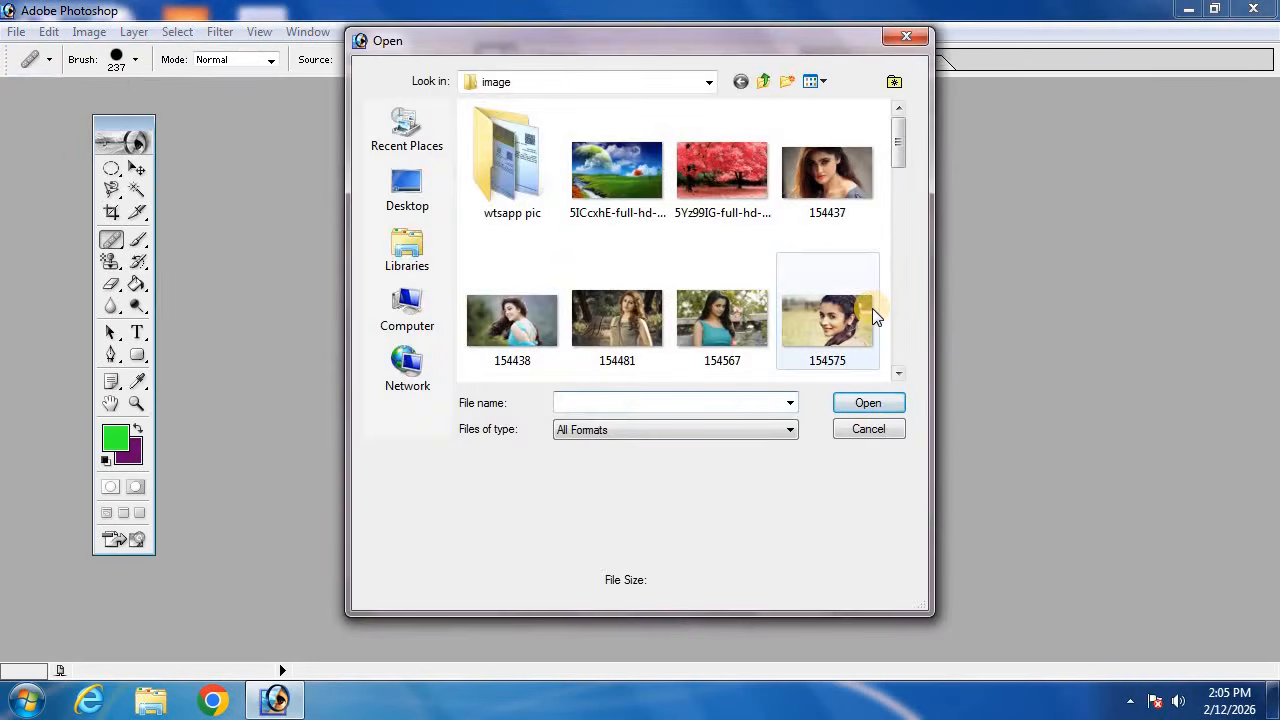
left_click(740, 310)
left_click(722, 172)
left_click(617, 318)
left_click(745, 325)
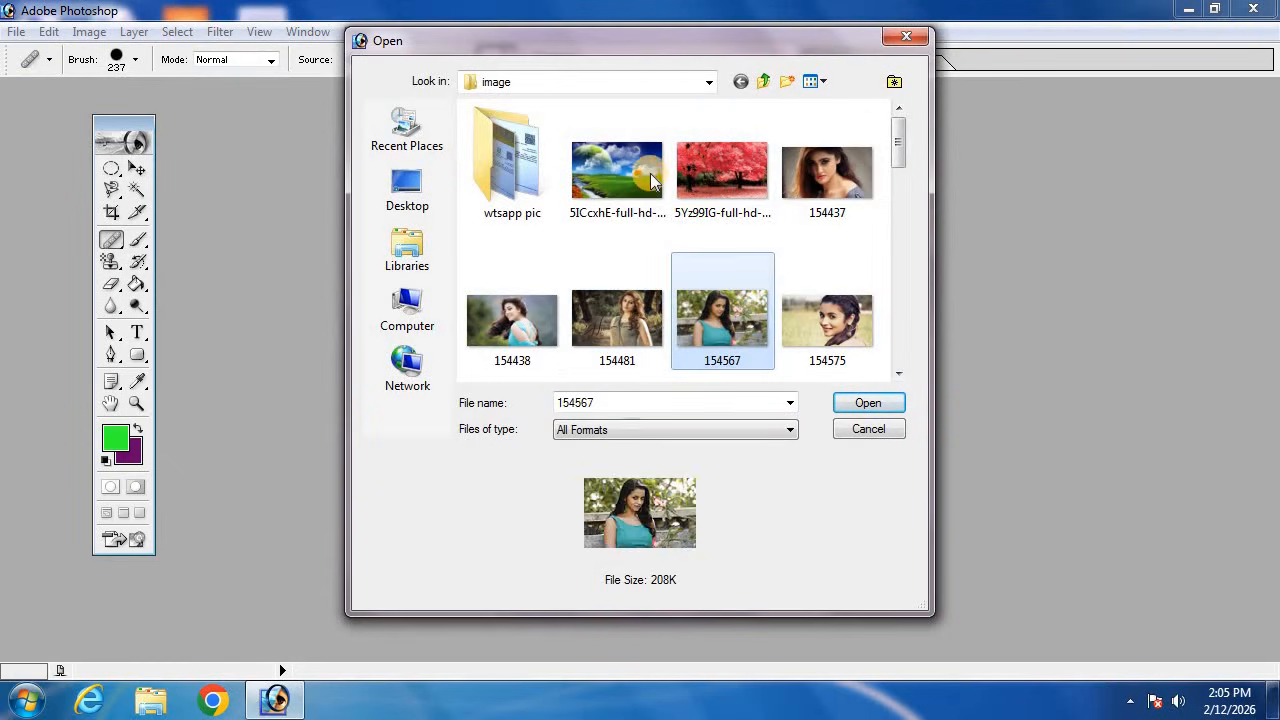
left_click(630, 175)
left_click(860, 402)
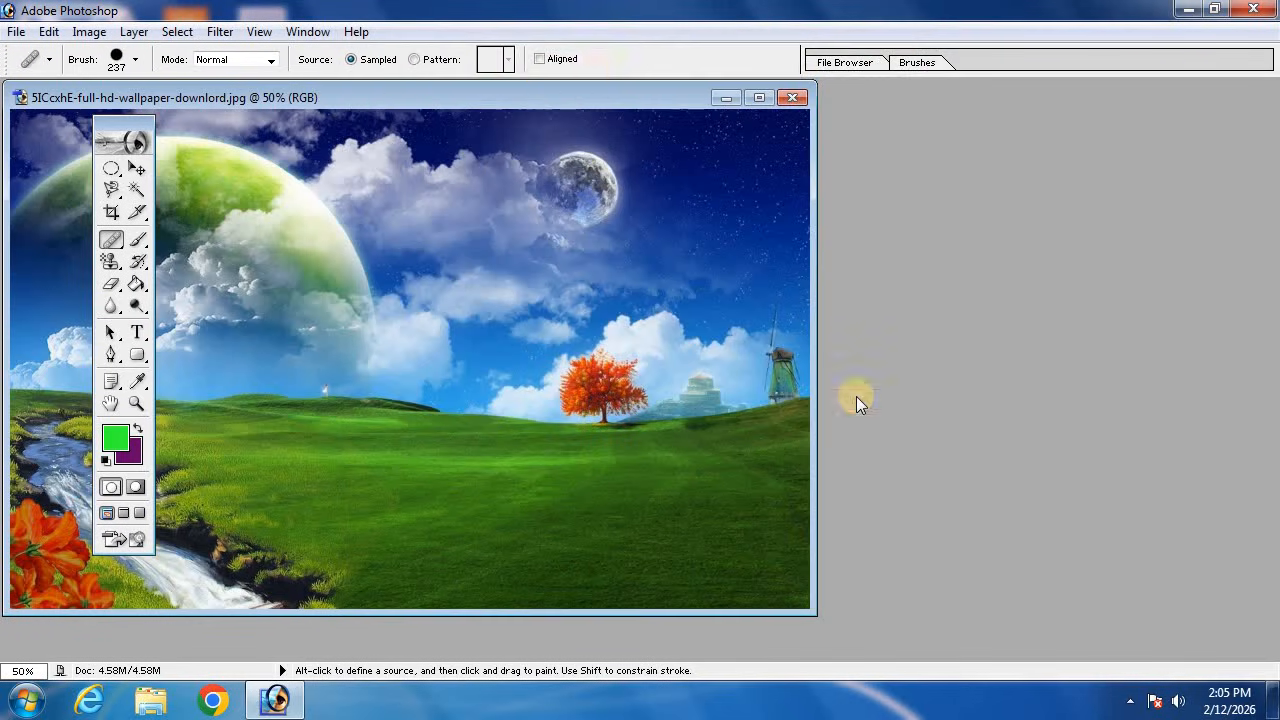
left_click_drag(503, 100, 871, 118)
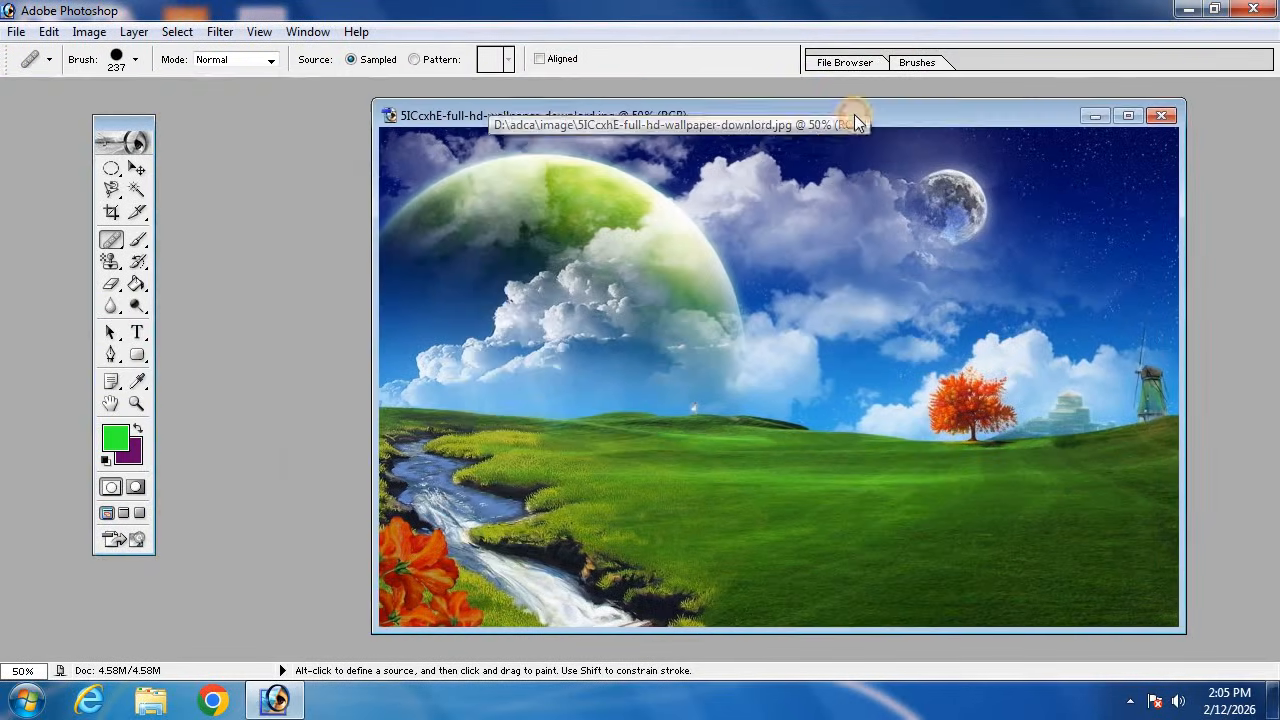
left_click(1158, 117)
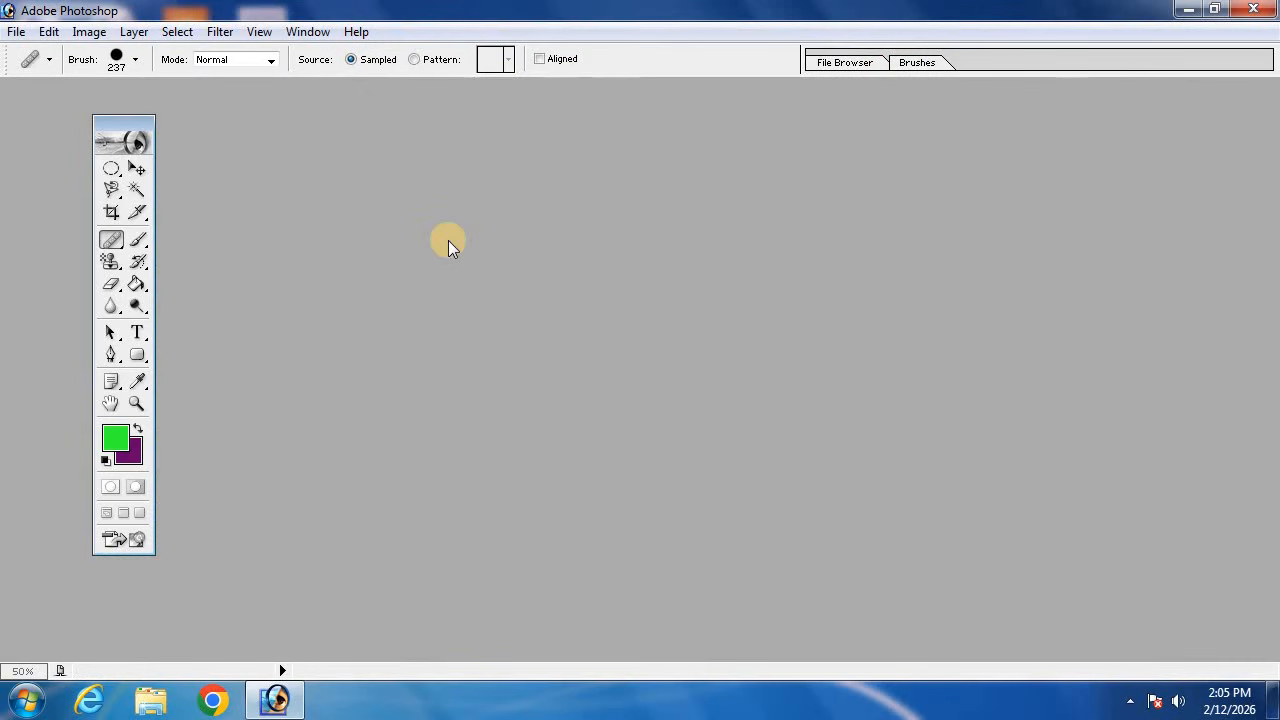
- Open picture 5.jpeg from the new photos folder on drive D: and close it again
double_click(478, 306)
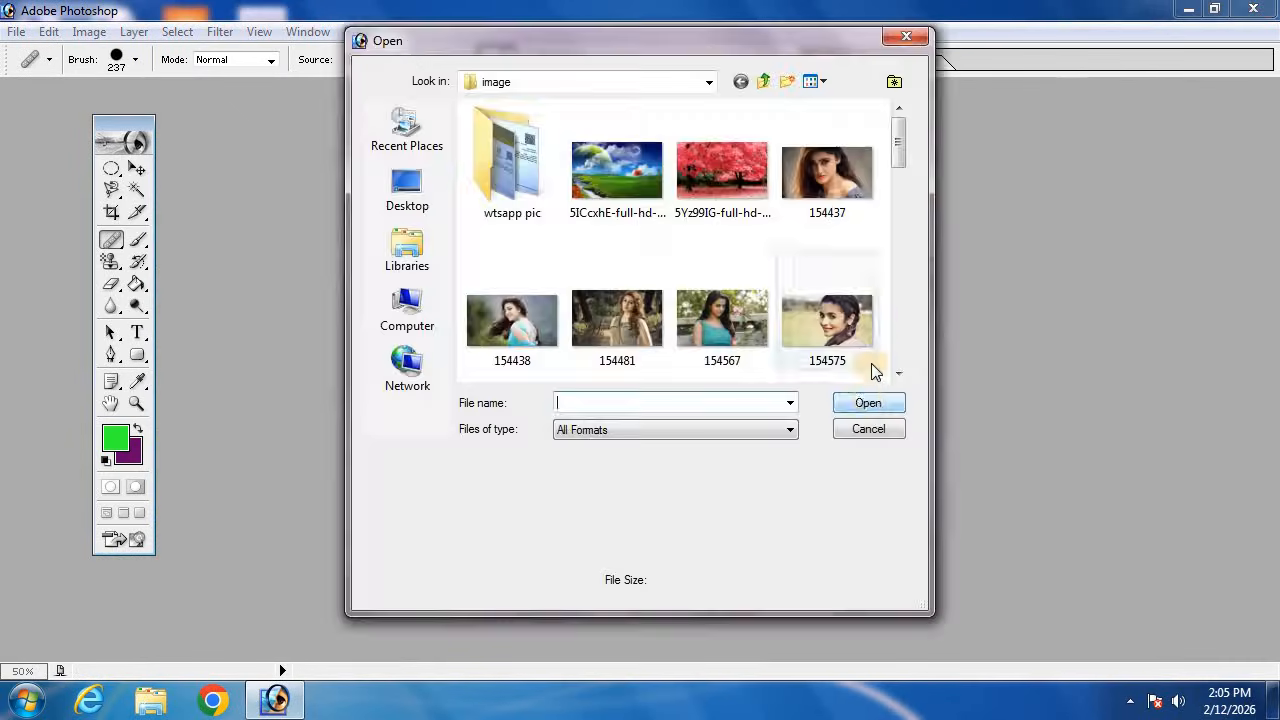
left_click(414, 328)
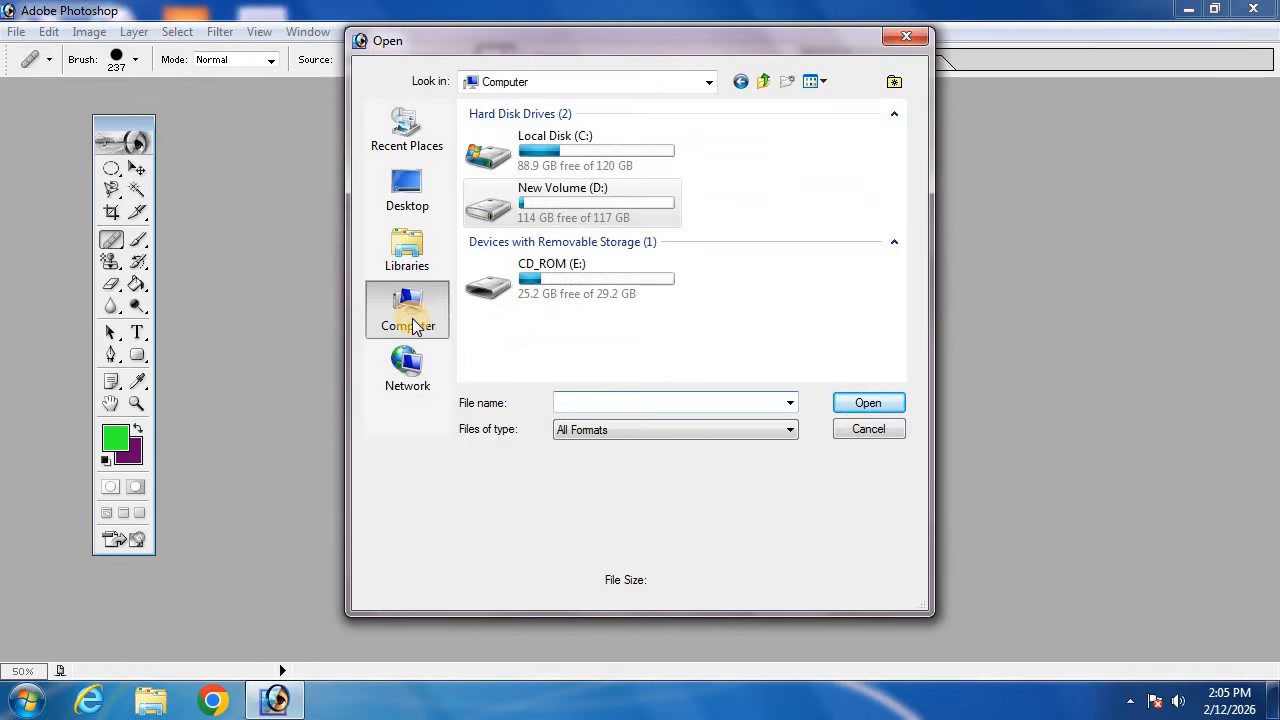
left_click(570, 198)
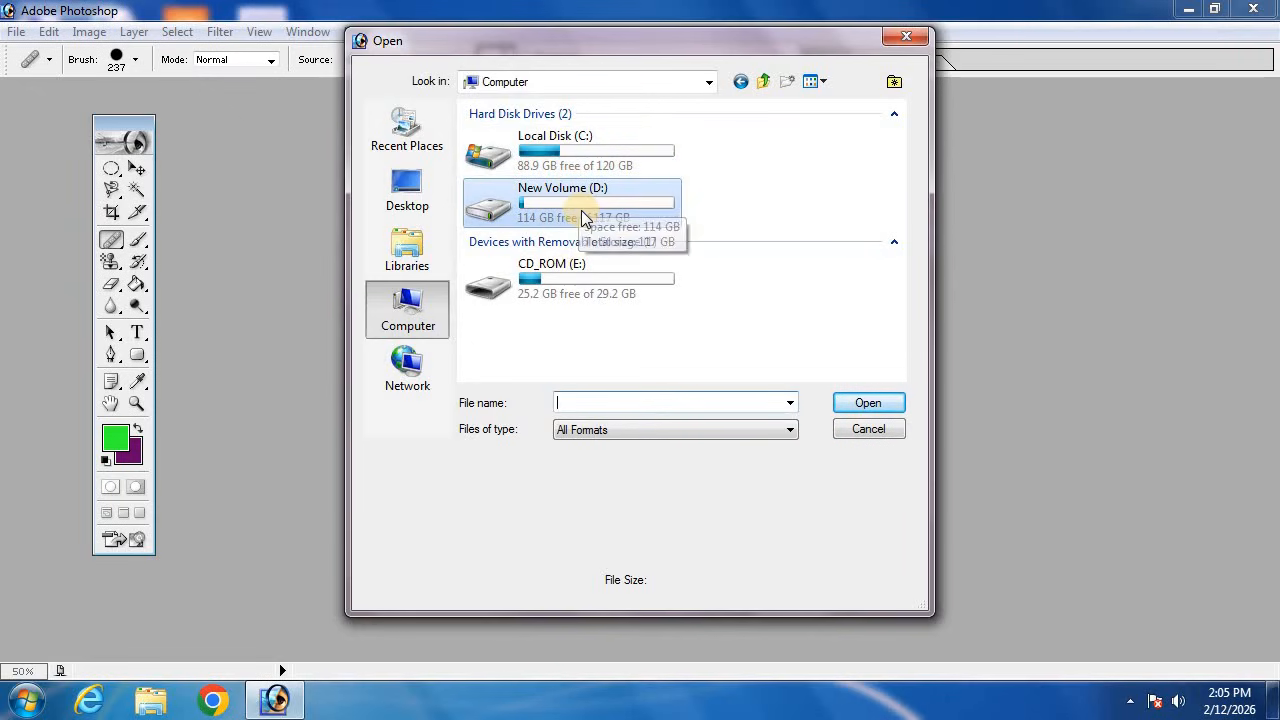
double_click(583, 218)
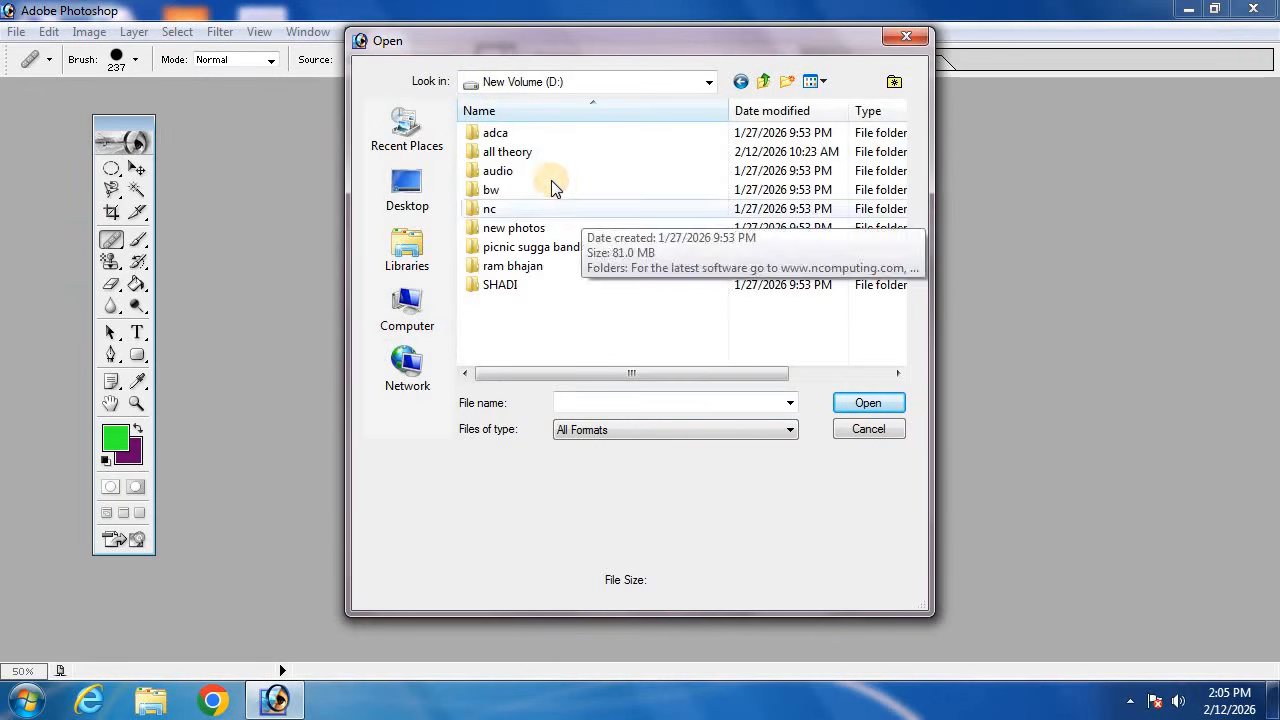
double_click(527, 229)
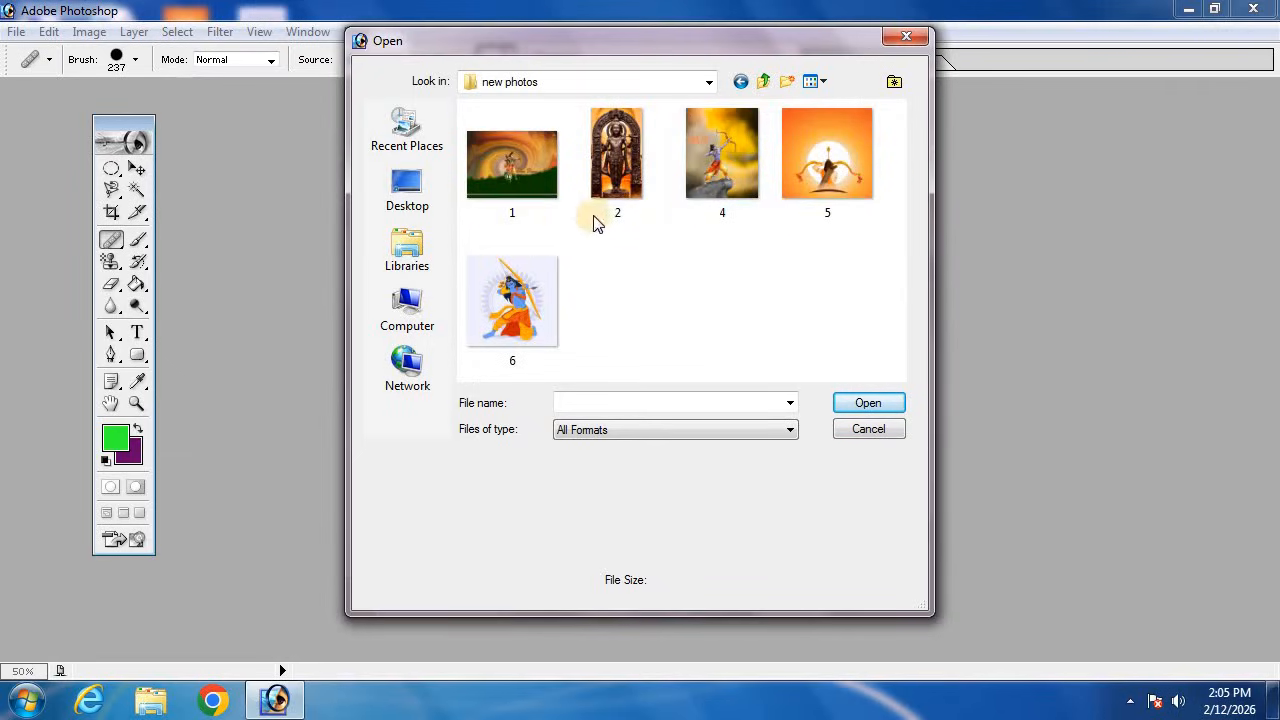
left_click(815, 170)
left_click(868, 405)
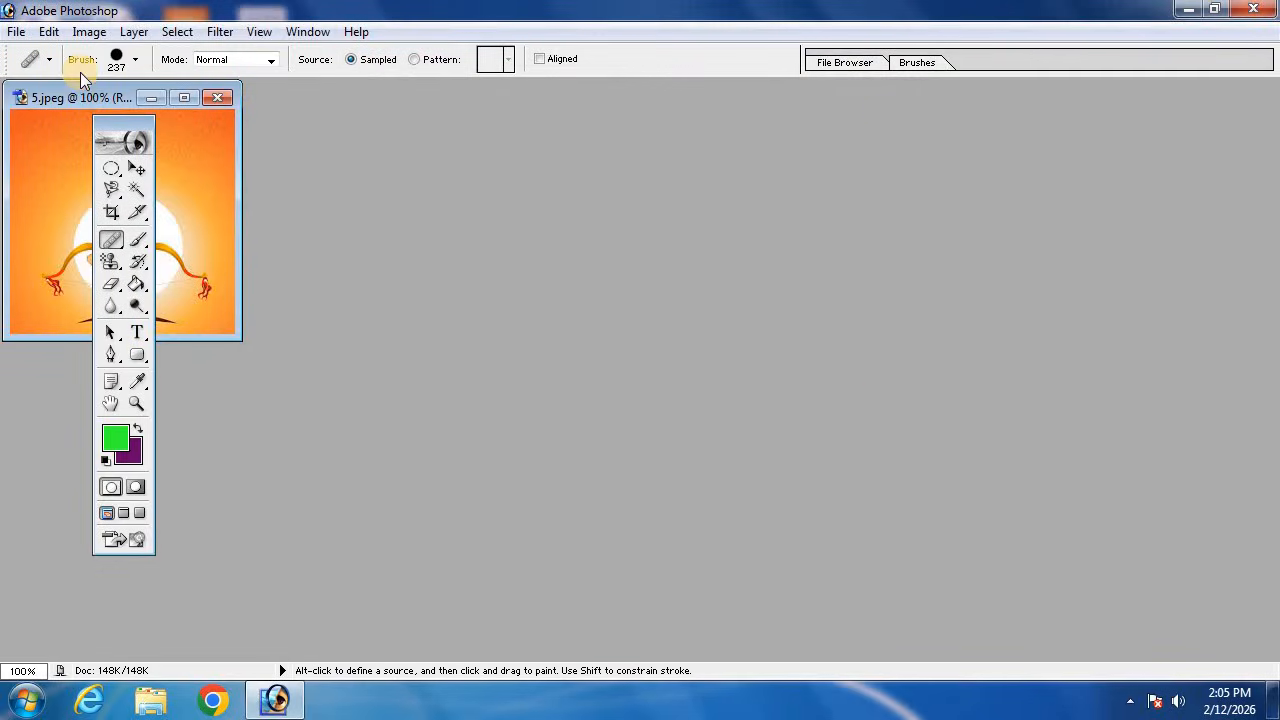
left_click_drag(63, 102, 530, 179)
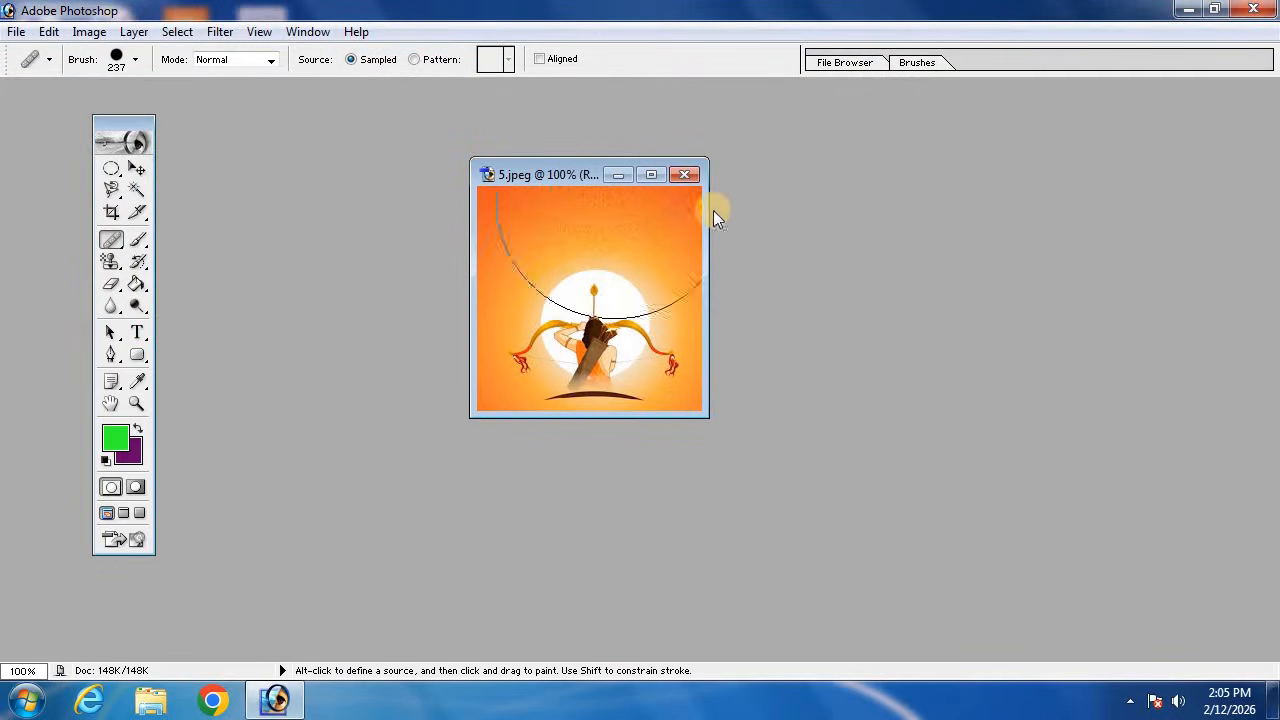
left_click(683, 178)
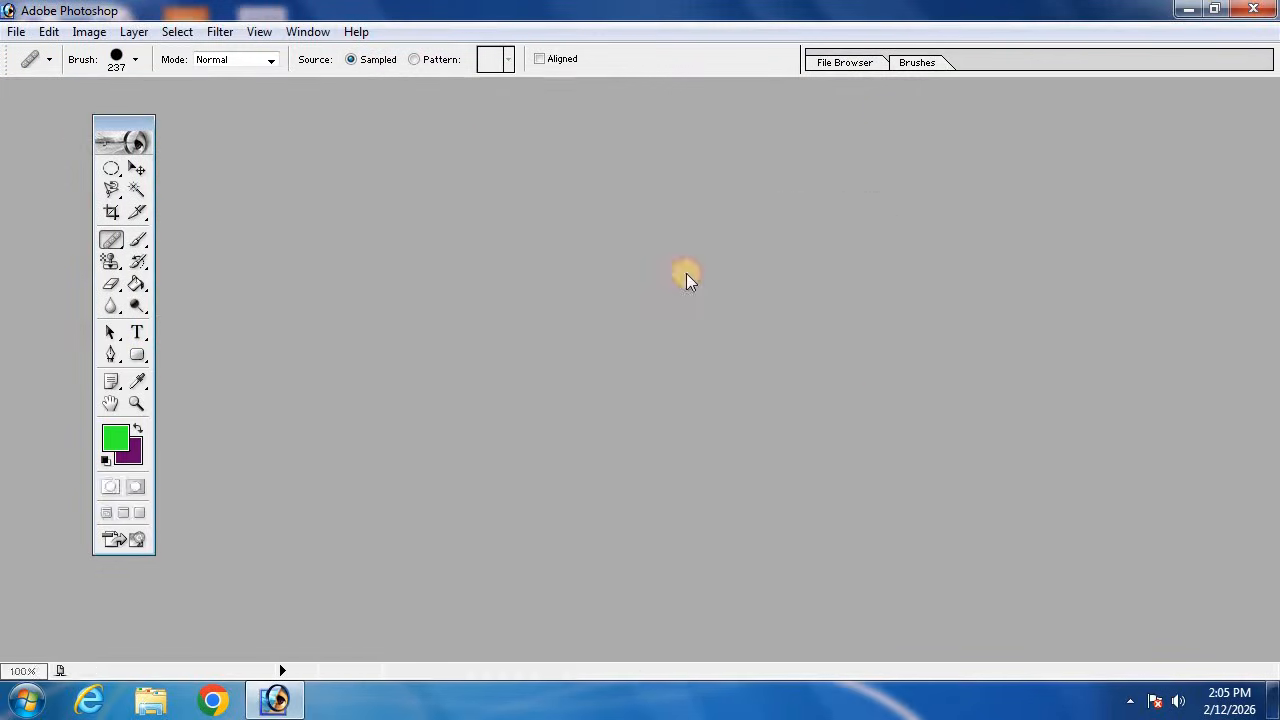
- Open 5ICcxhE-full-hd-wallpaper-downlord.jpg from the adca\image folder on drive D: and move its window clear of the toolbox
double_click(869, 402)
left_click(407, 306)
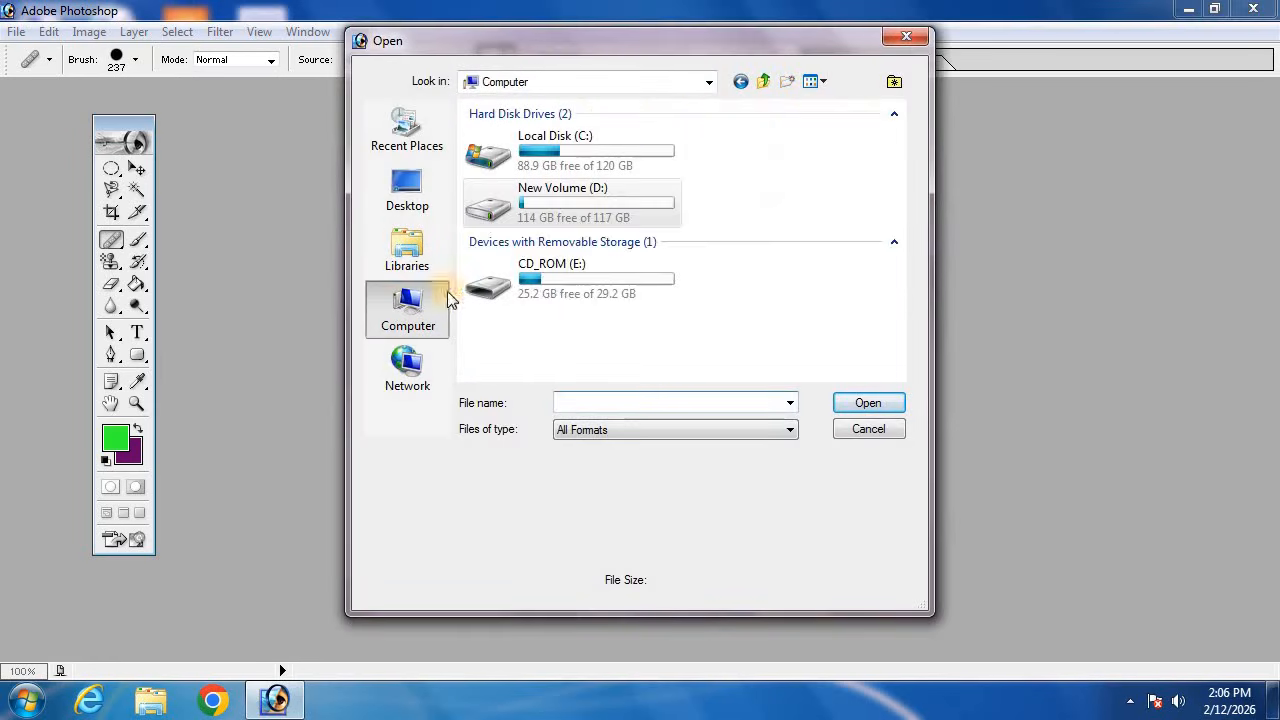
double_click(572, 222)
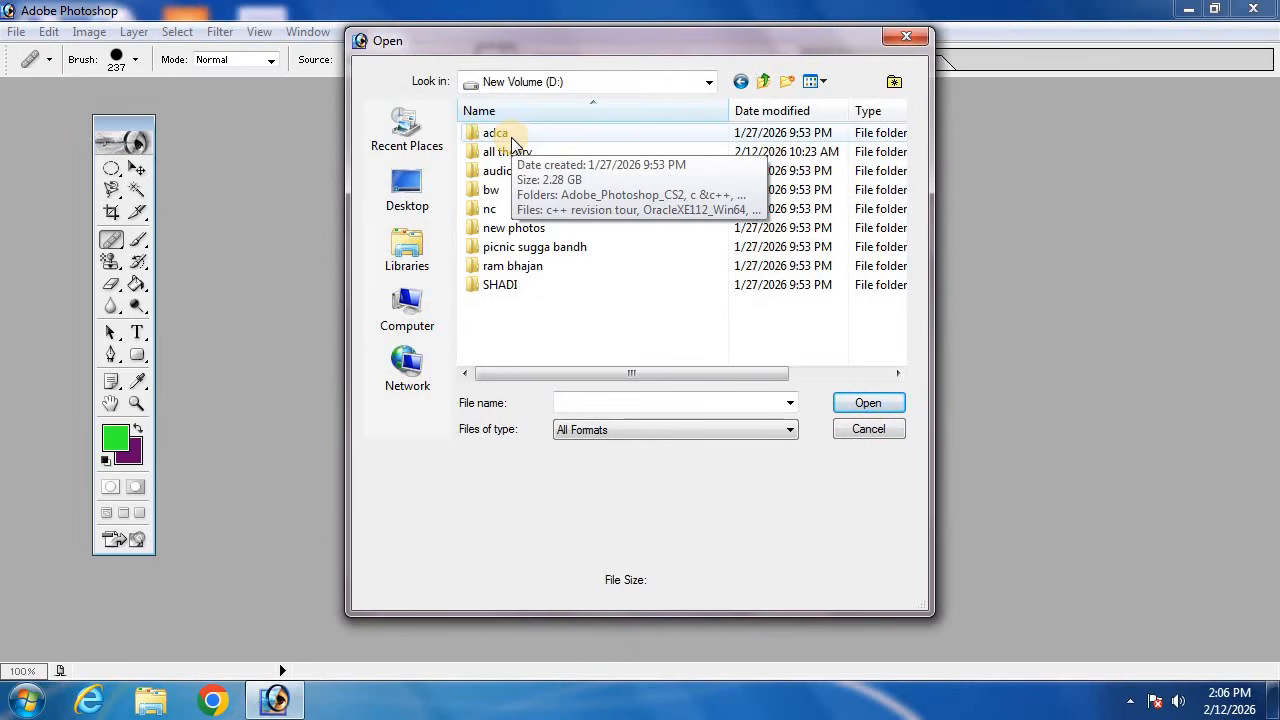
double_click(506, 131)
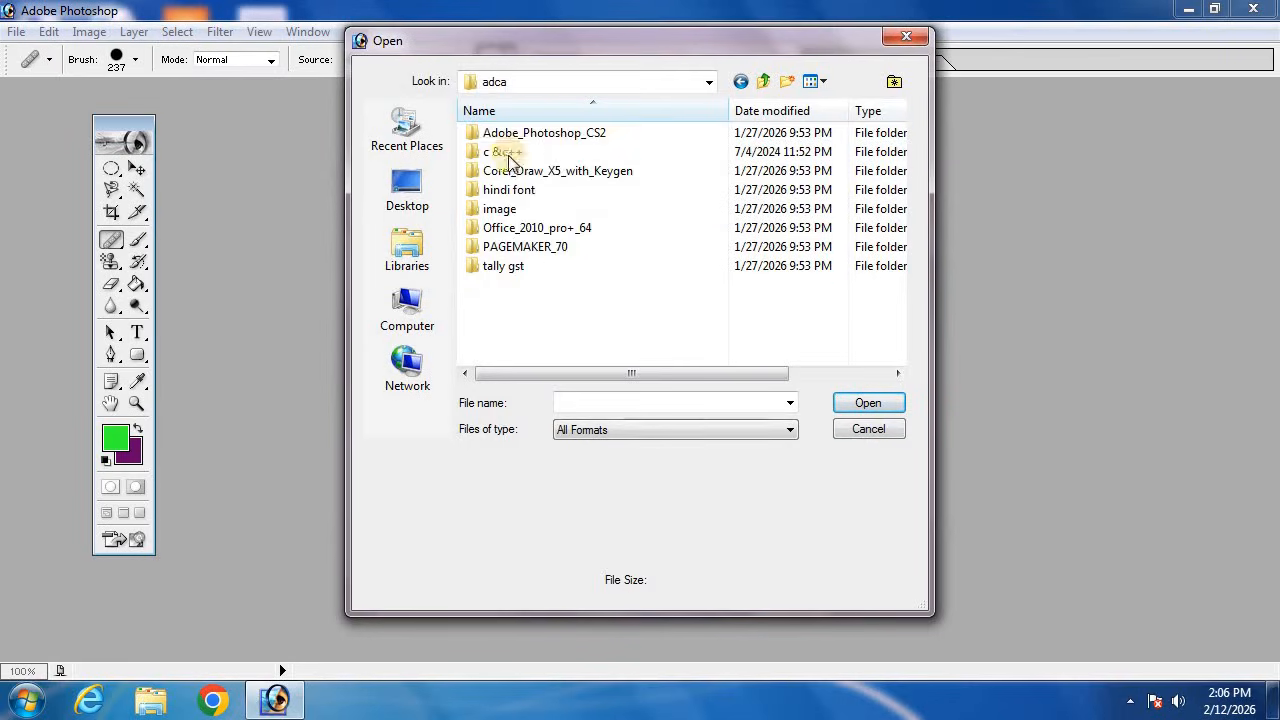
double_click(522, 208)
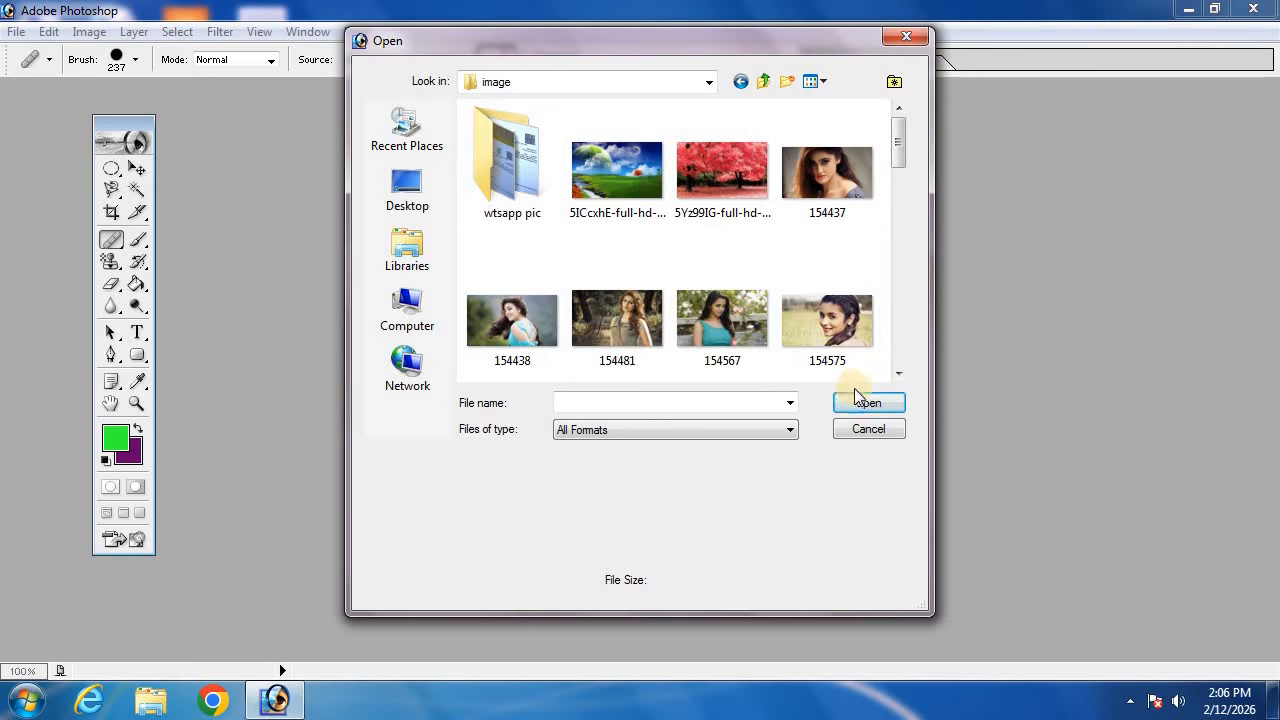
left_click(640, 190)
left_click(856, 403)
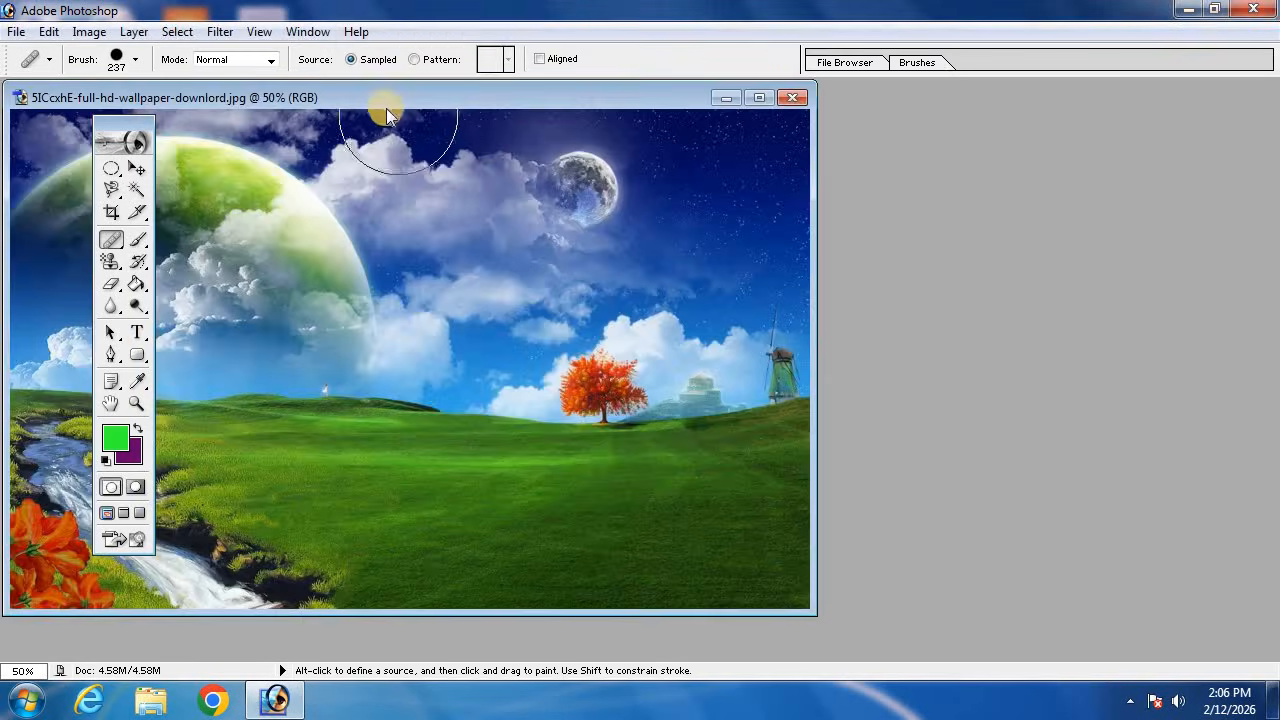
left_click_drag(373, 100, 680, 118)
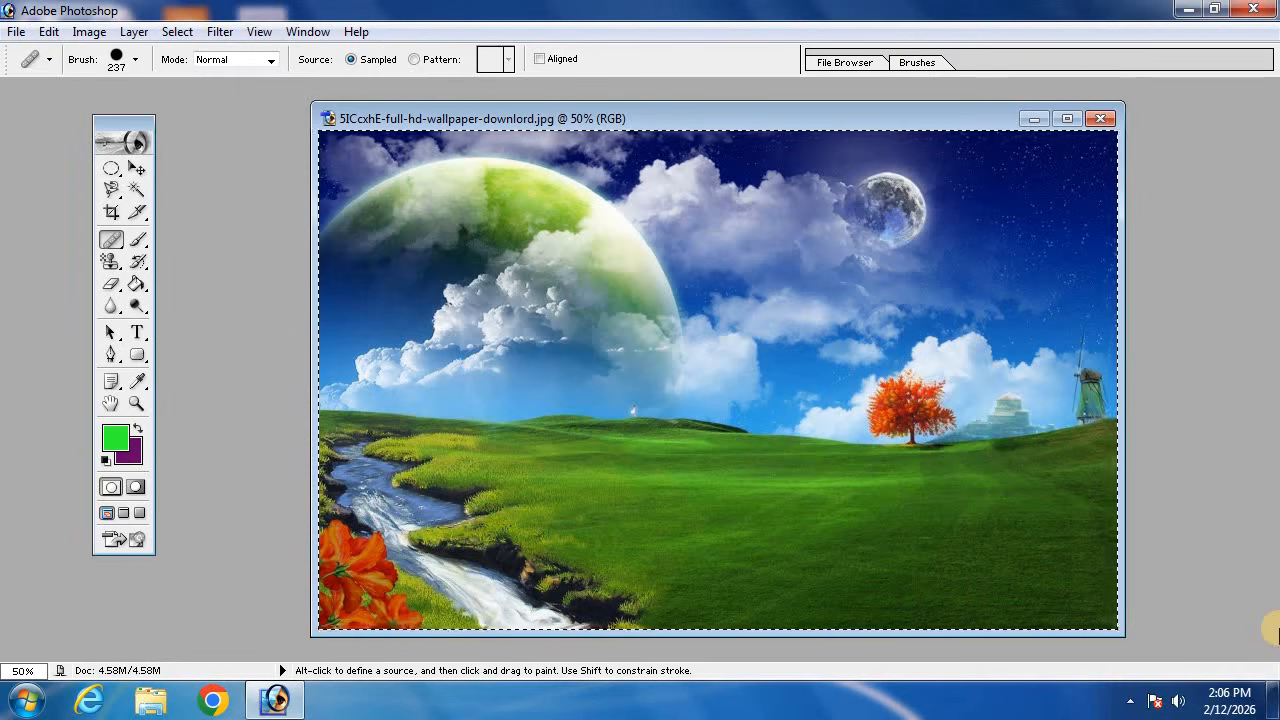
- Create a new 1600 × 1000 pixel RGB document at 72 pixels/inch with white contents and move it clear of the toolbox
key("ctrl+n")
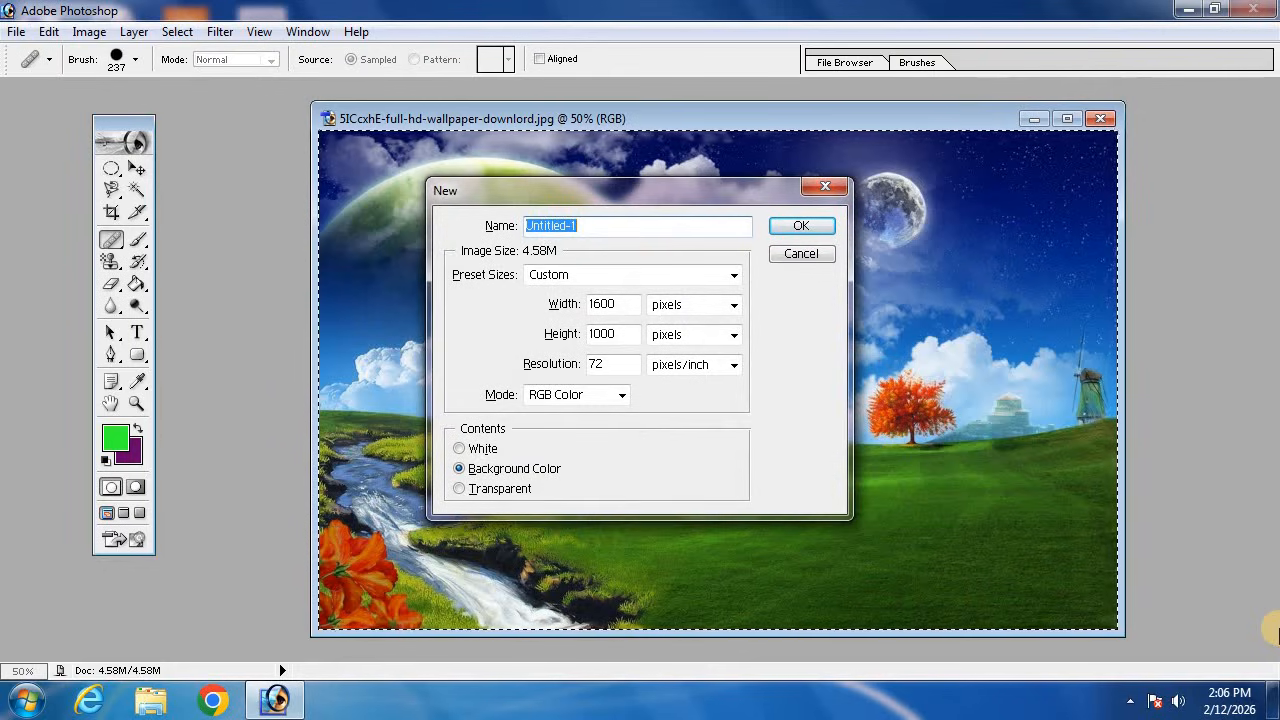
left_click(467, 446)
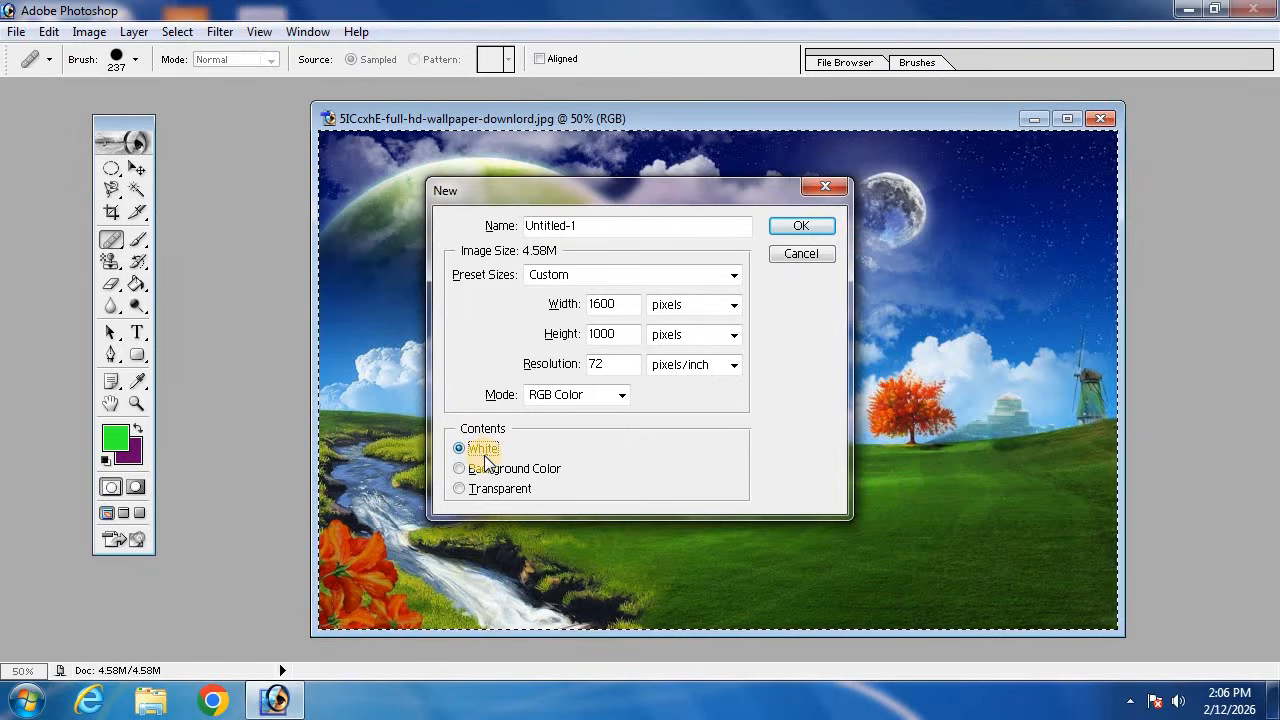
left_click(791, 232)
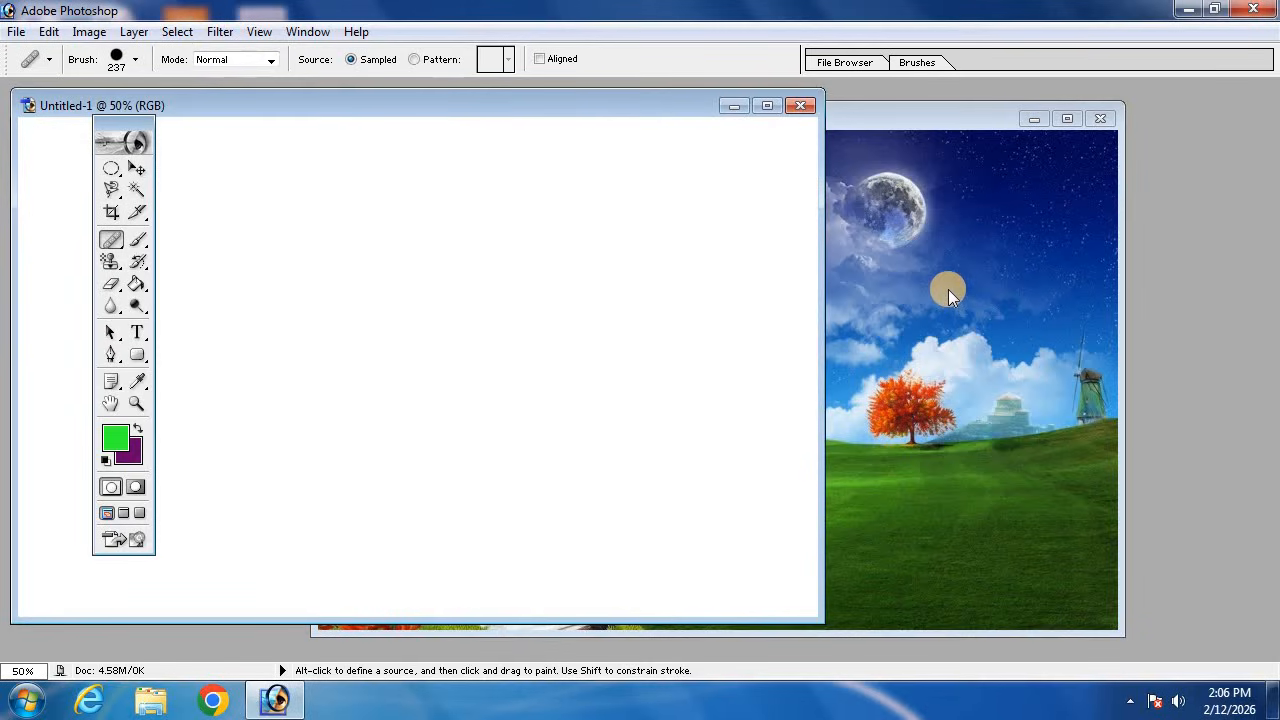
left_click_drag(570, 108, 753, 119)
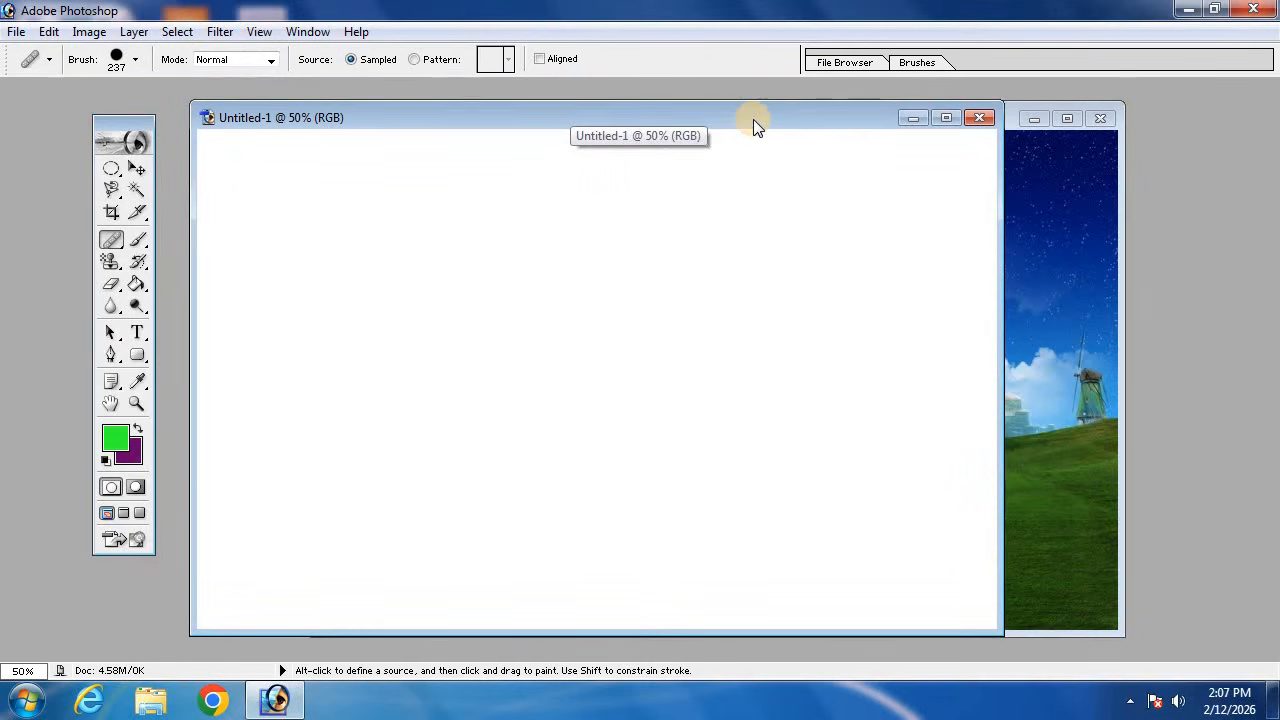
- Paste the copied wallpaper into the new document and close the original wallpaper file
key("ctrl+v")
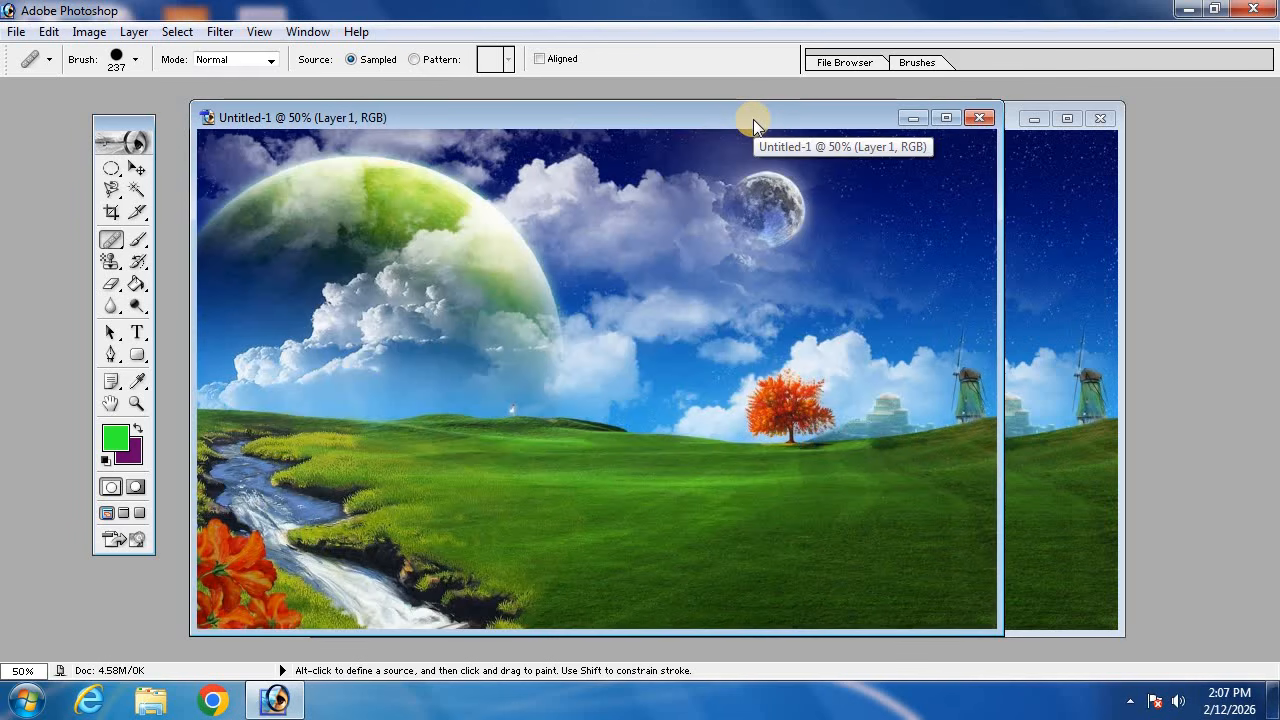
left_click_drag(776, 120, 982, 121)
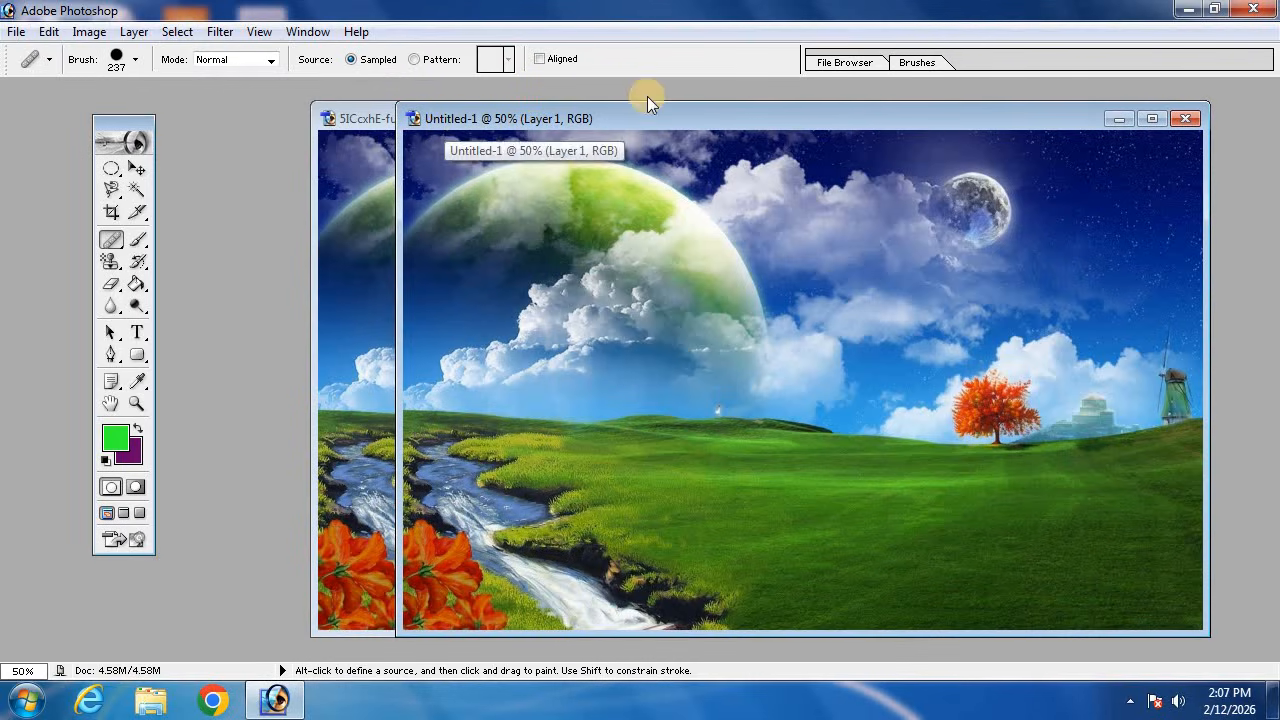
left_click_drag(656, 123, 543, 186)
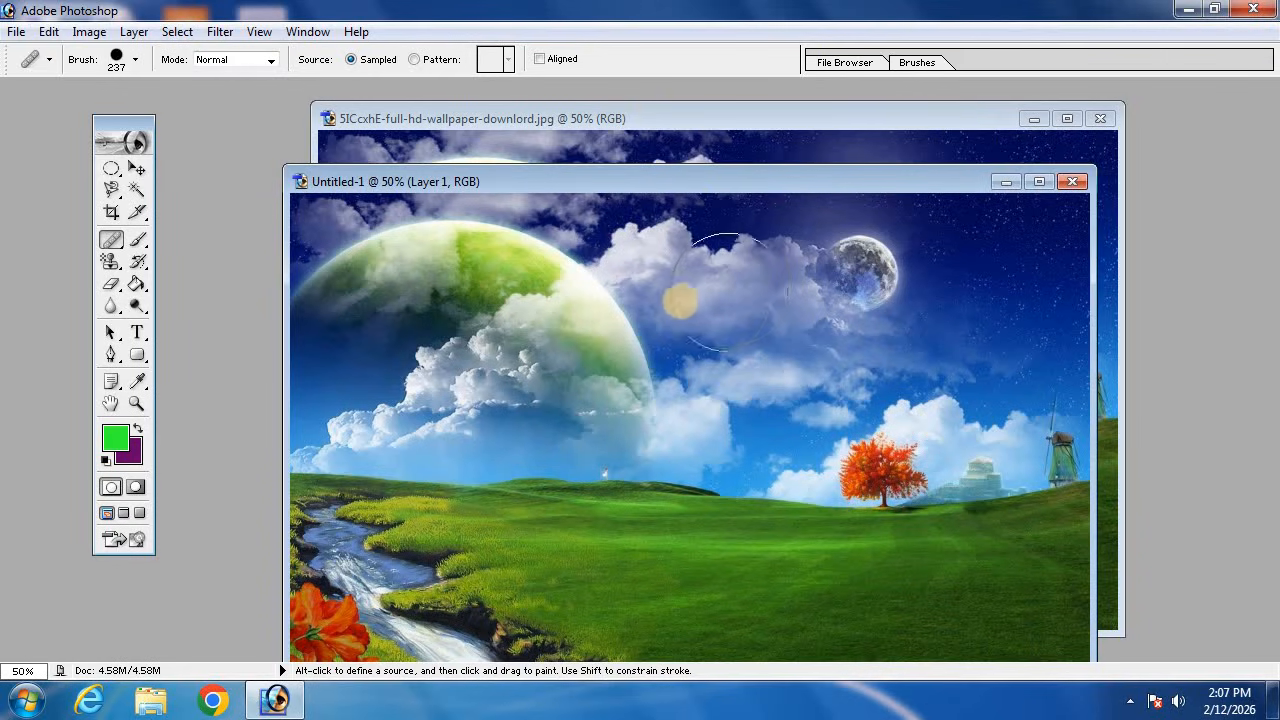
left_click(1101, 121)
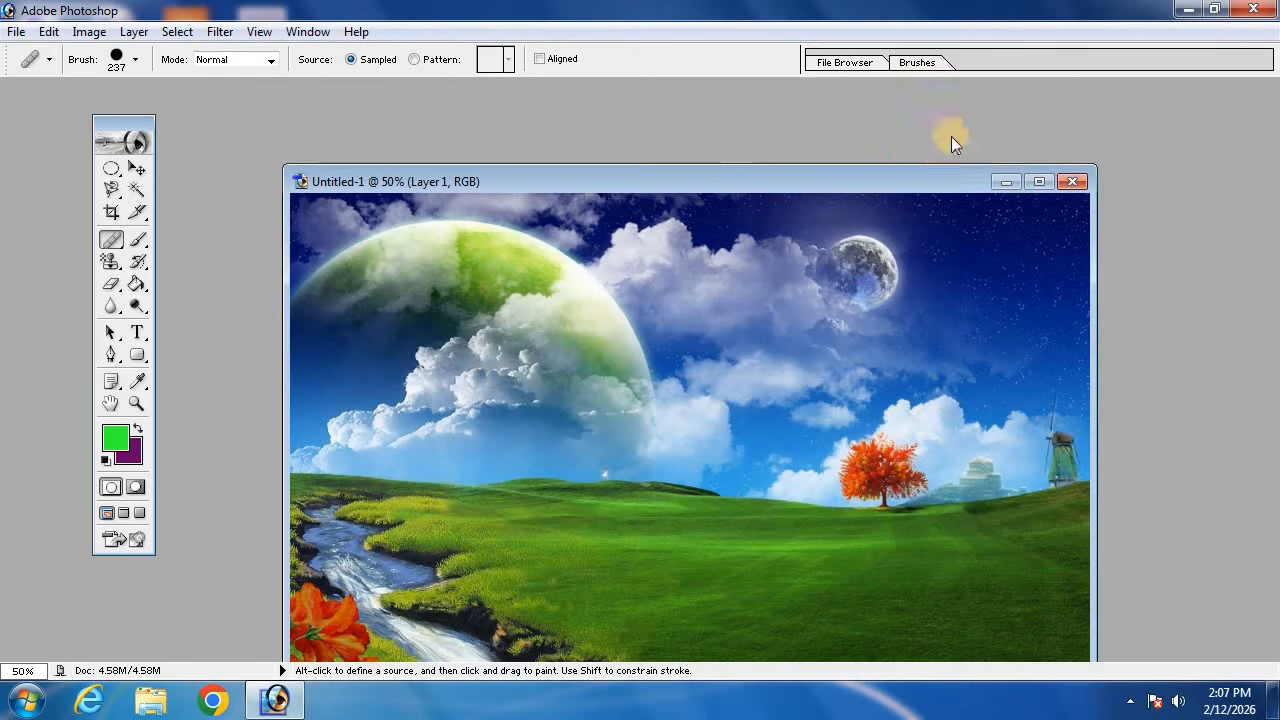
left_click_drag(672, 181, 673, 109)
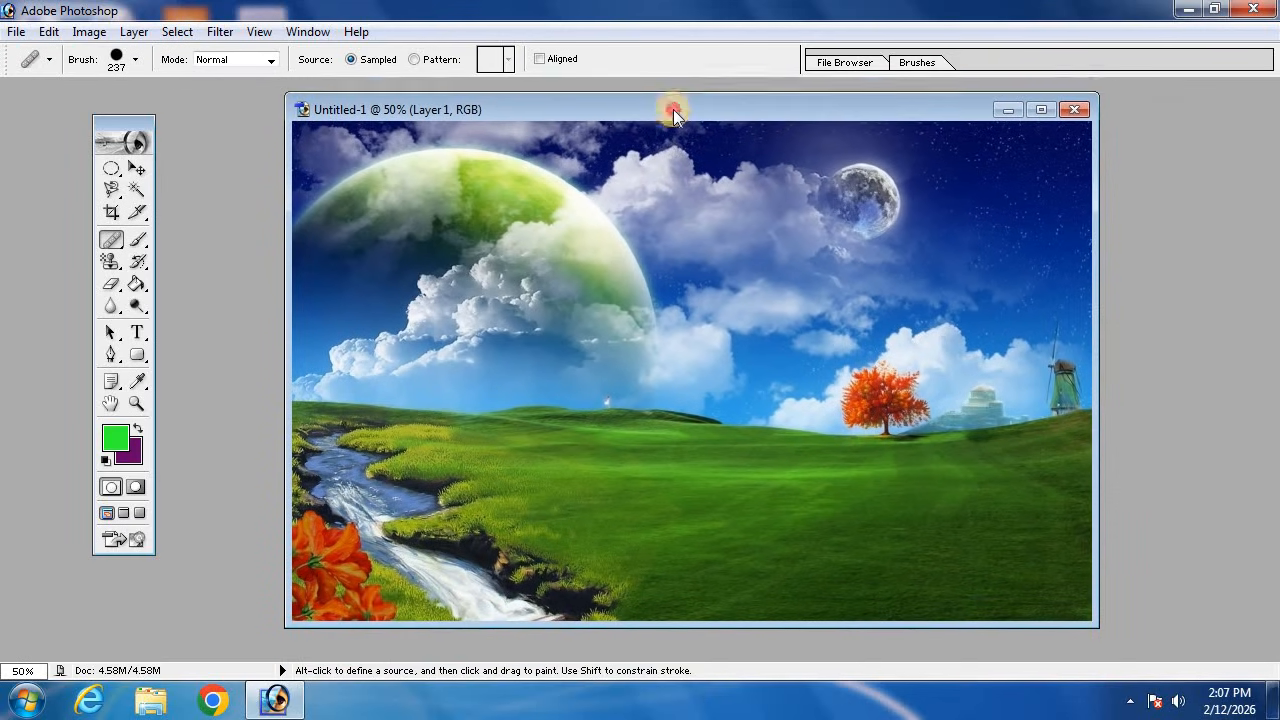
- Switch from the Elliptical Marquee to the Rectangular Marquee Tool
left_click(119, 180)
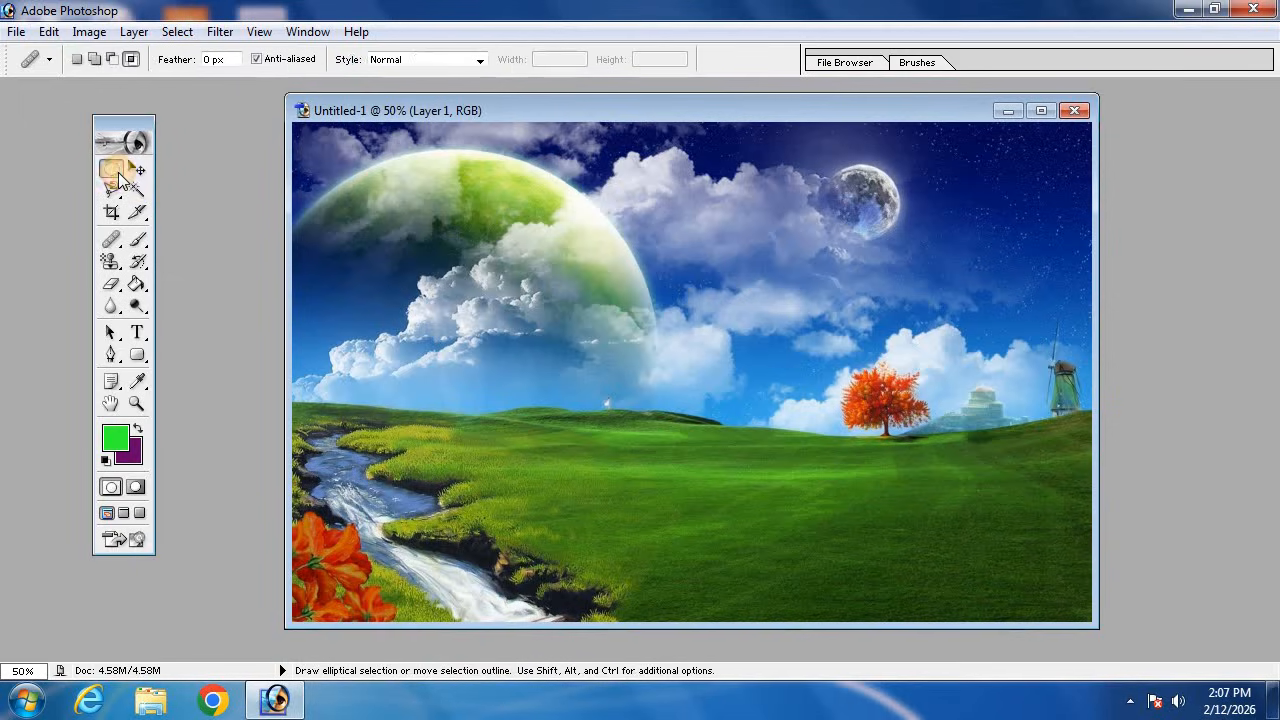
left_click_drag(119, 180, 172, 175)
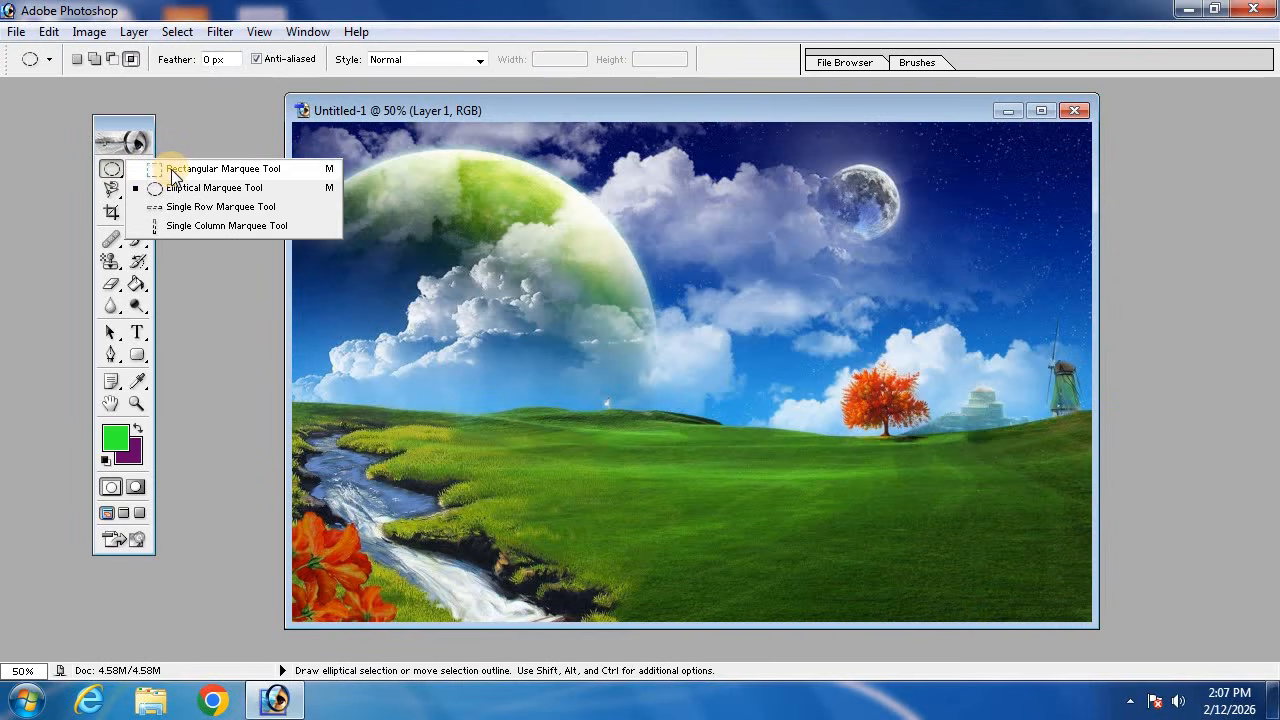
left_click_drag(172, 175, 172, 177)
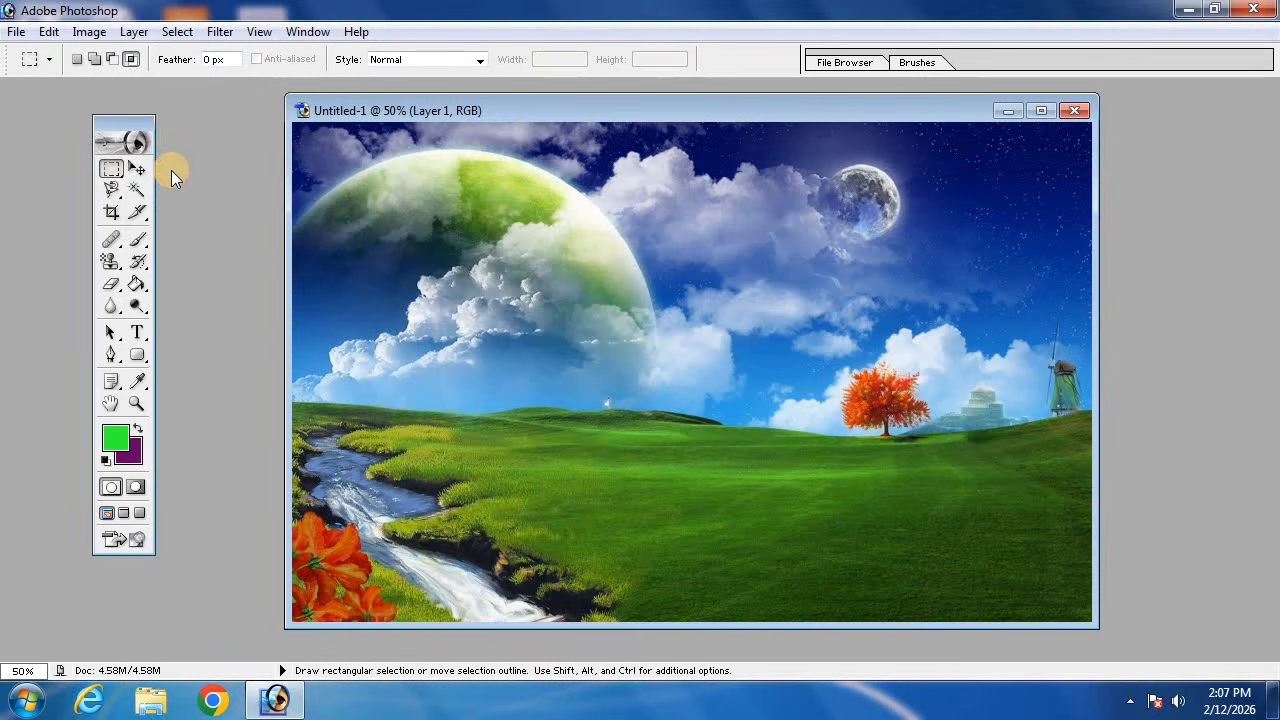
- Select a rectangle over the green planet and add a second rectangle around the orange tree to the selection
left_click(78, 62)
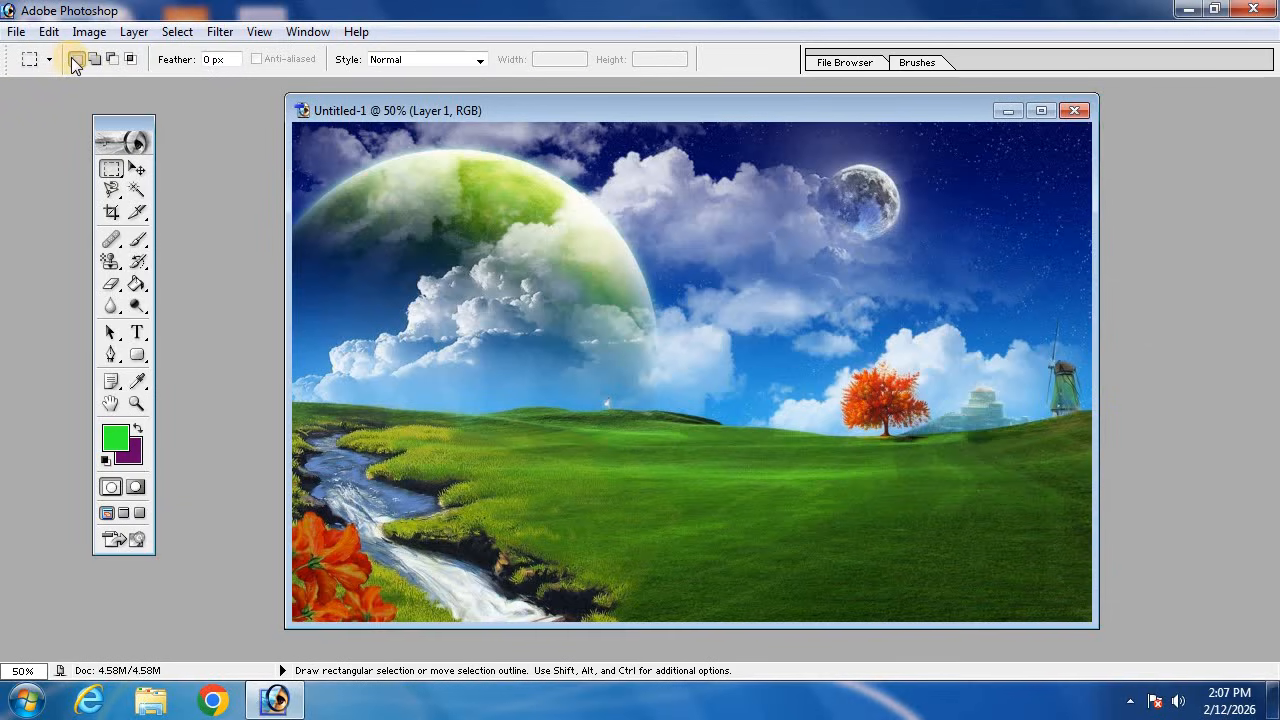
left_click_drag(419, 158, 516, 205)
left_click_drag(593, 274, 600, 276)
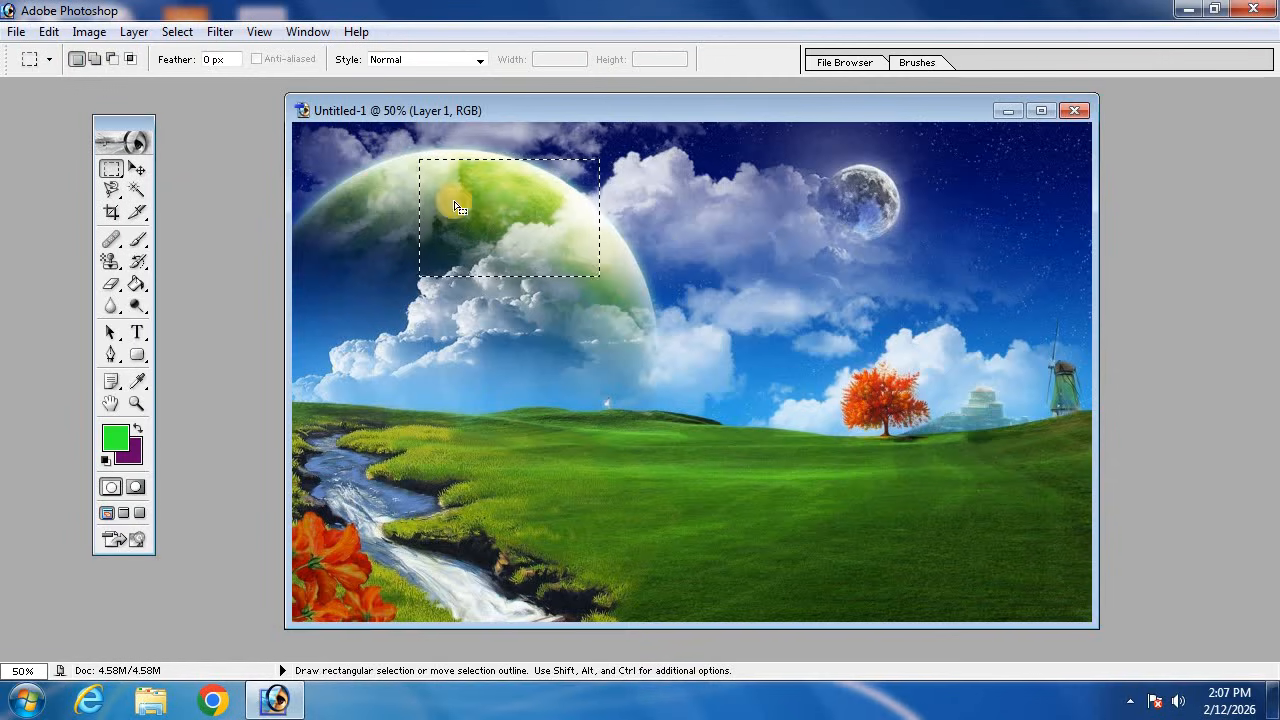
left_click(95, 60)
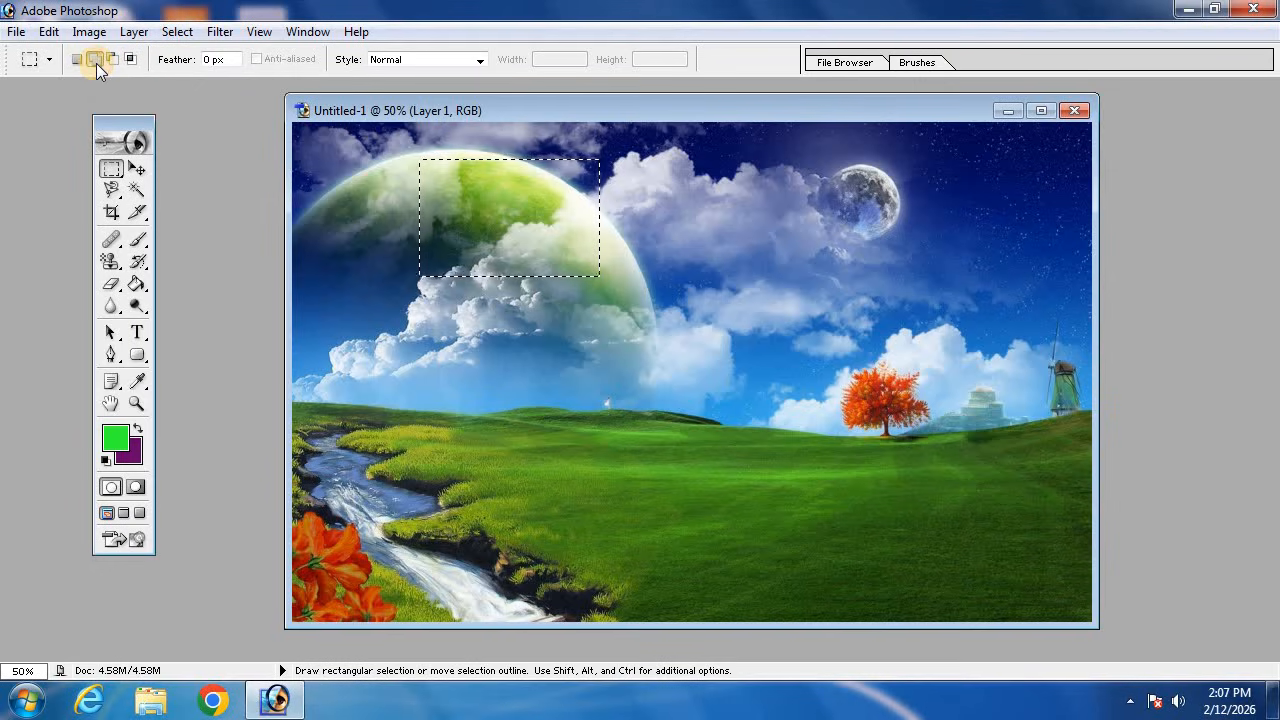
left_click_drag(810, 344, 955, 449)
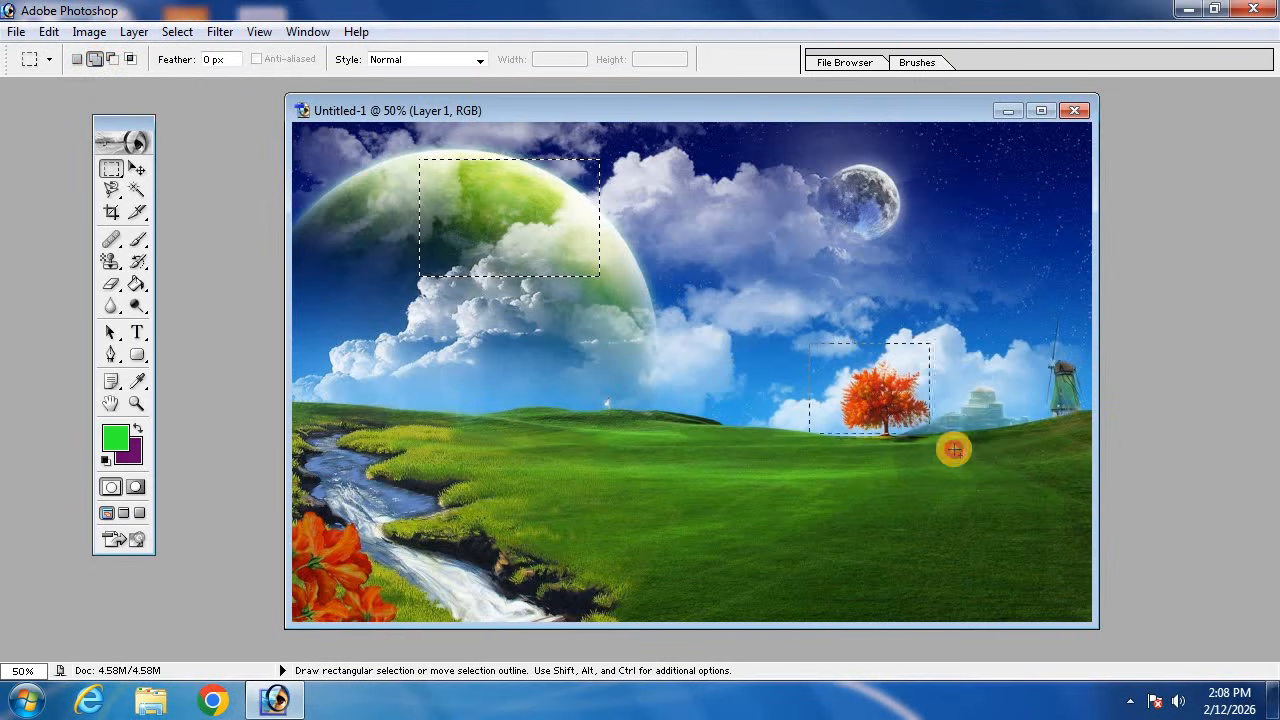
- Make a new rectangular selection around the moon and add the windmill at the image's edge to it
left_click(75, 60)
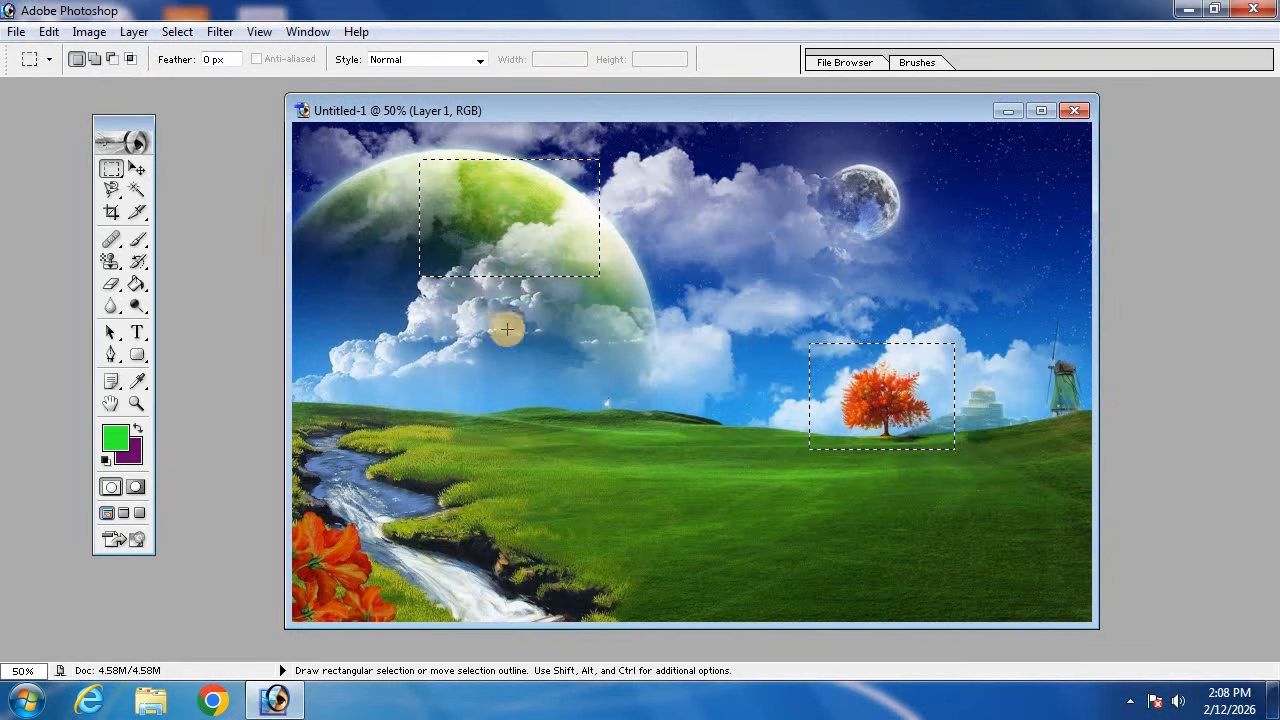
left_click_drag(786, 145, 913, 258)
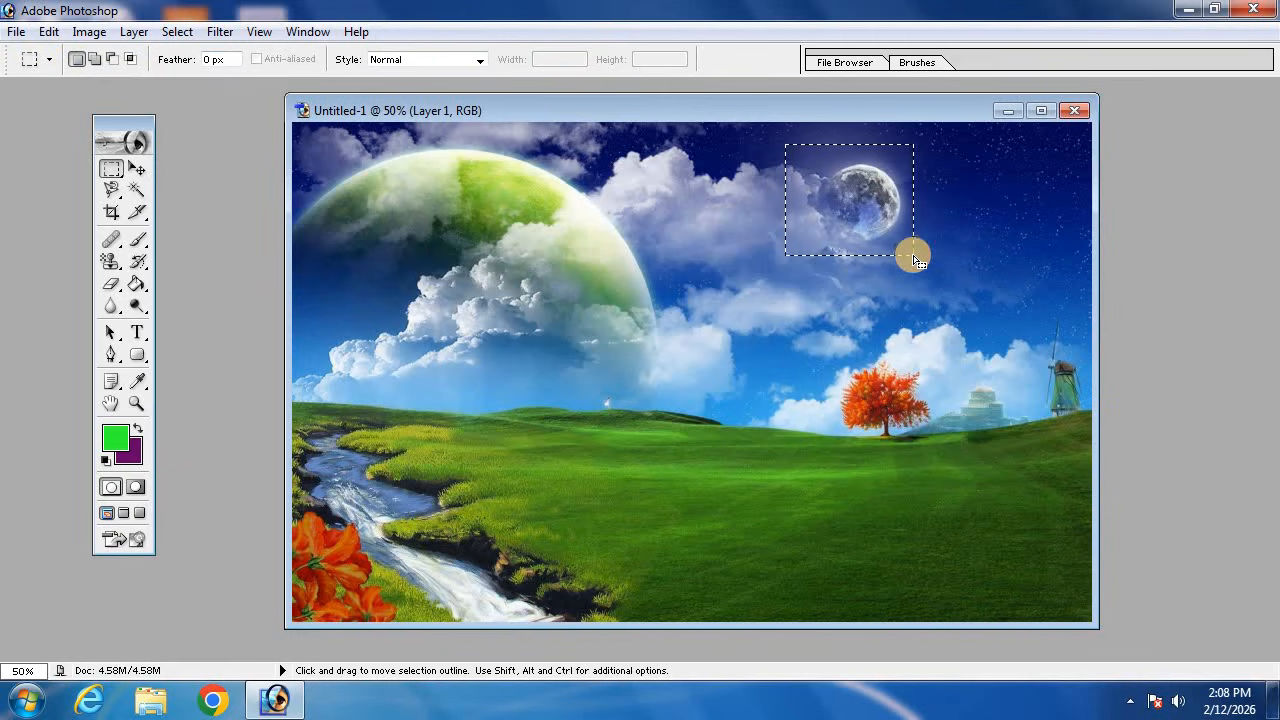
left_click(95, 59)
left_click_drag(1030, 302, 1099, 415)
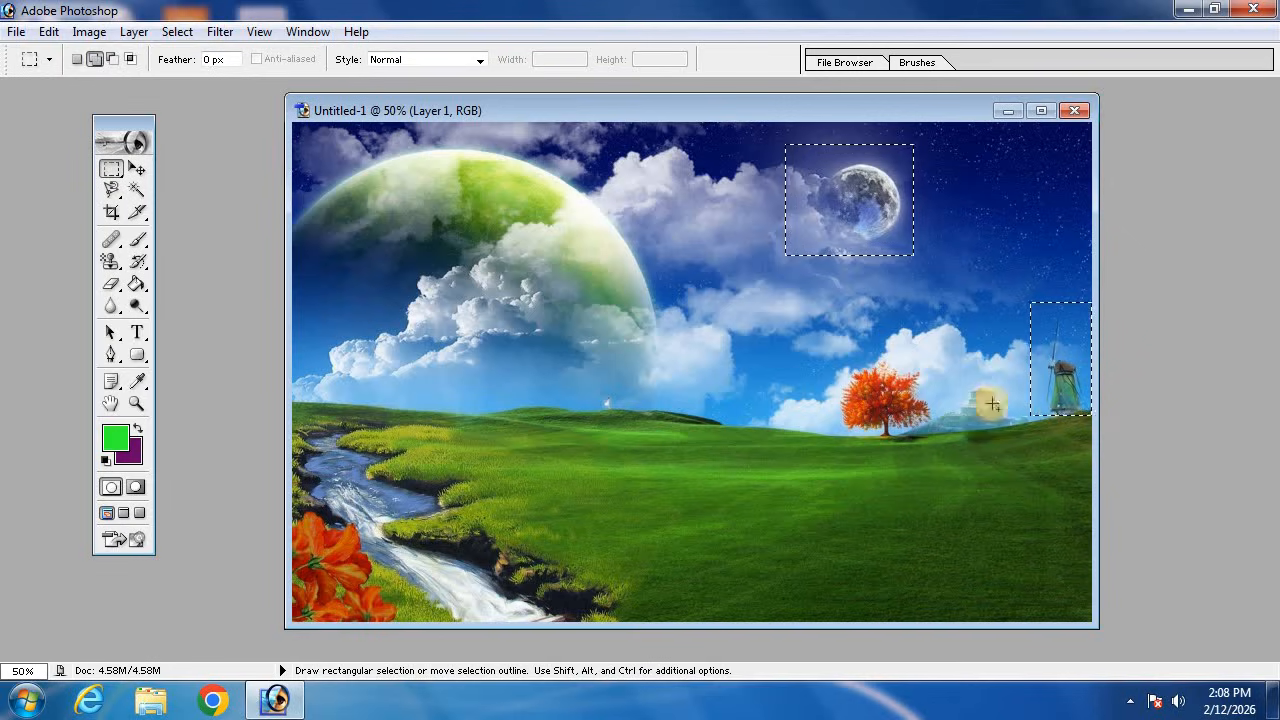
- Subtract the windmill area and the lower part of the moon rectangle from the selection
left_click(113, 60)
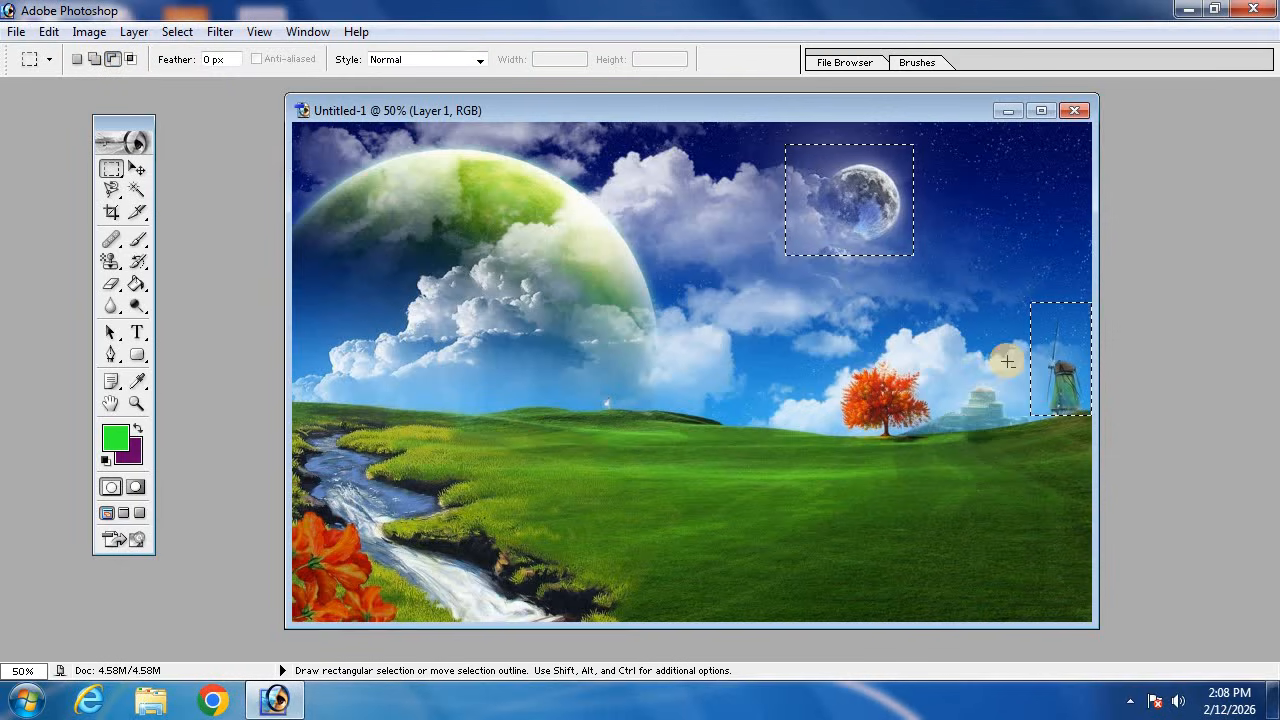
left_click_drag(937, 280, 1149, 367)
left_click_drag(950, 338, 1132, 455)
left_click_drag(747, 199, 897, 295)
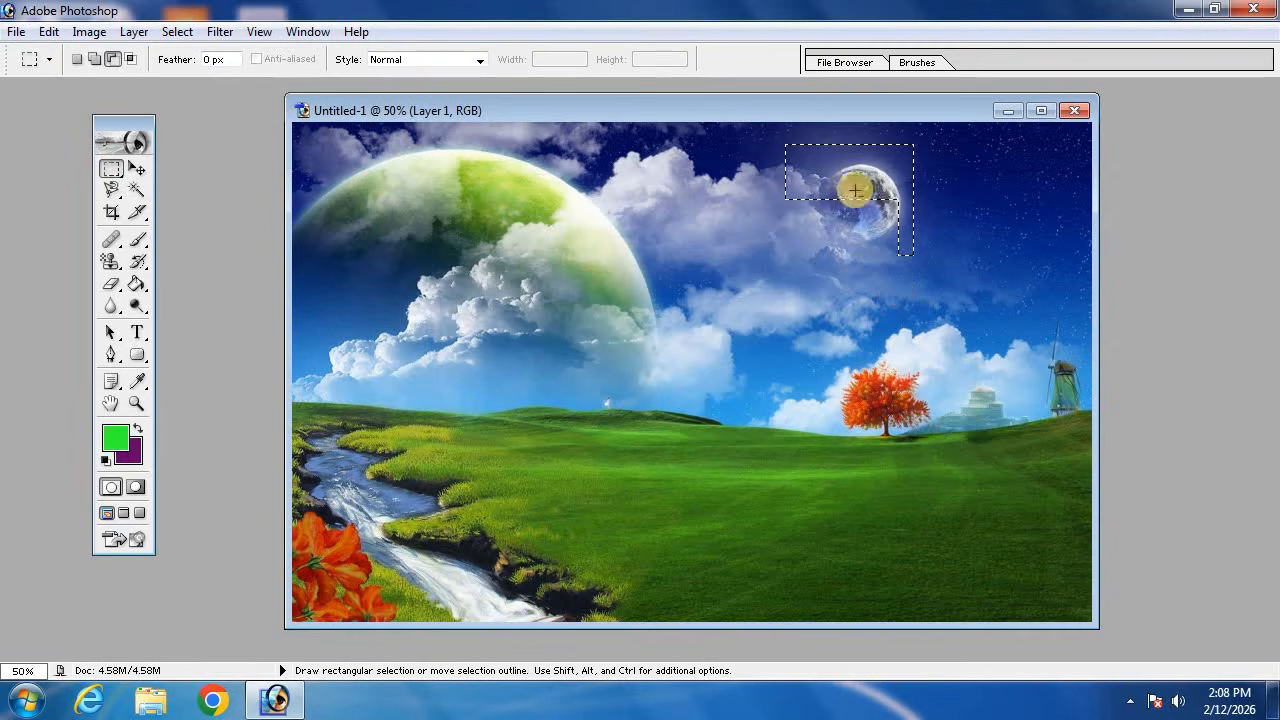
left_click_drag(768, 170, 963, 278)
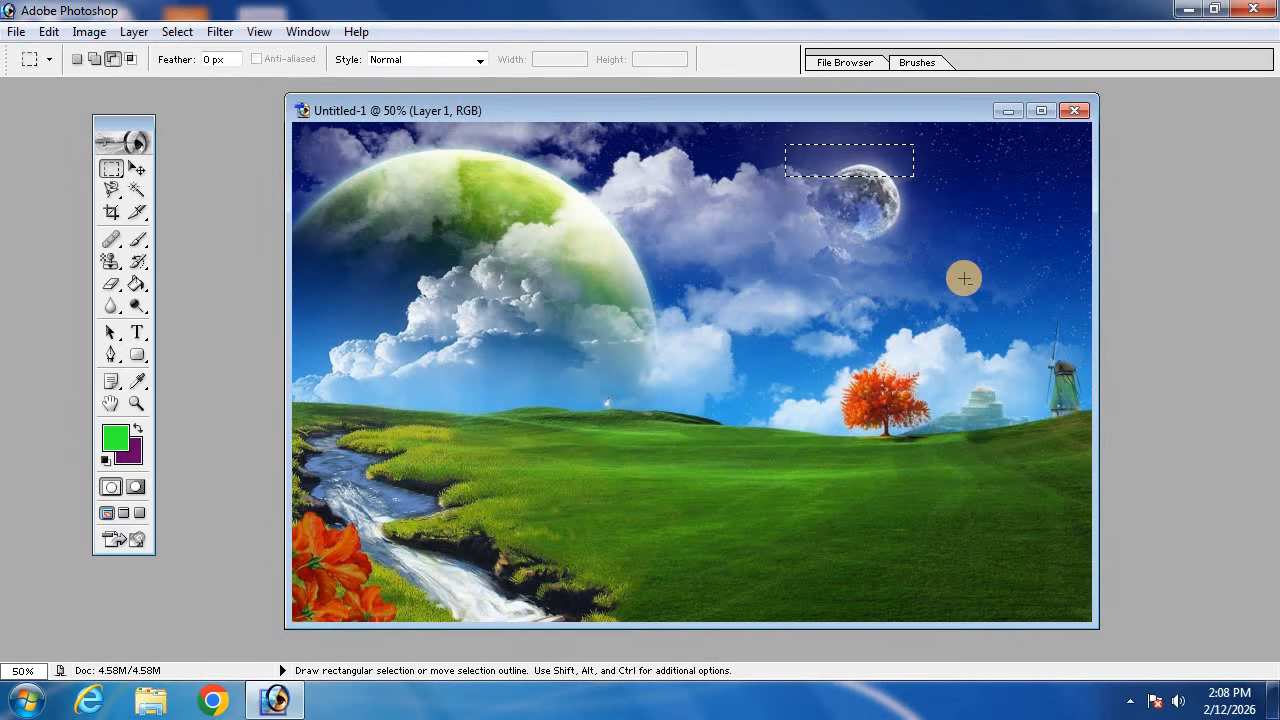
- Make a new wide rectangular selection around the orange tree and narrow it closely to the tree with Intersect with Selection rectangles
left_click(77, 59)
left_click_drag(694, 311, 981, 482)
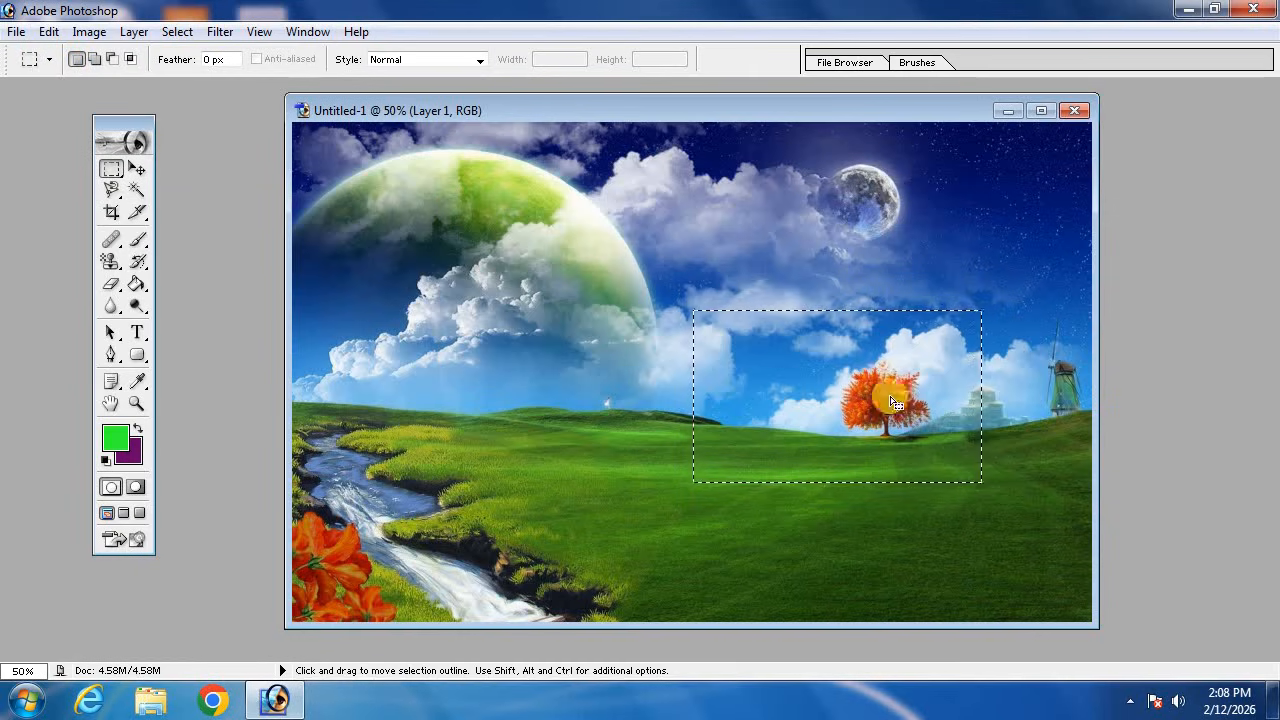
left_click(133, 61)
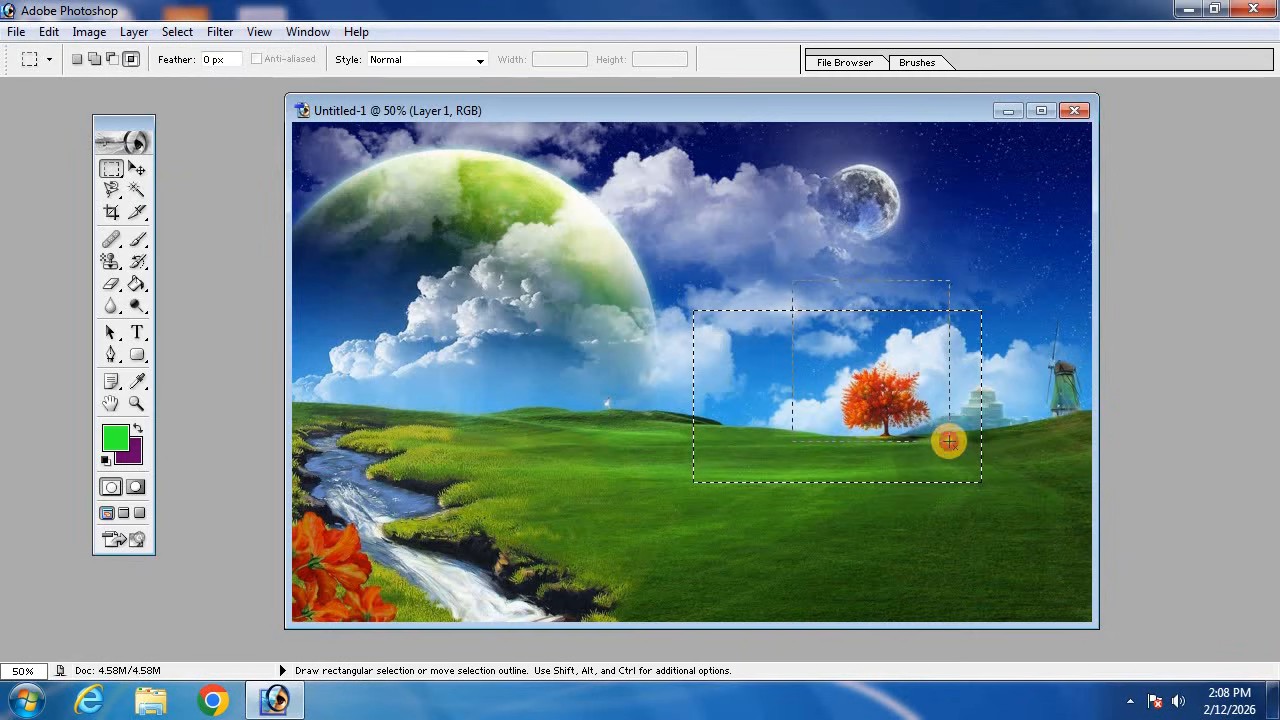
left_click_drag(793, 310, 948, 442)
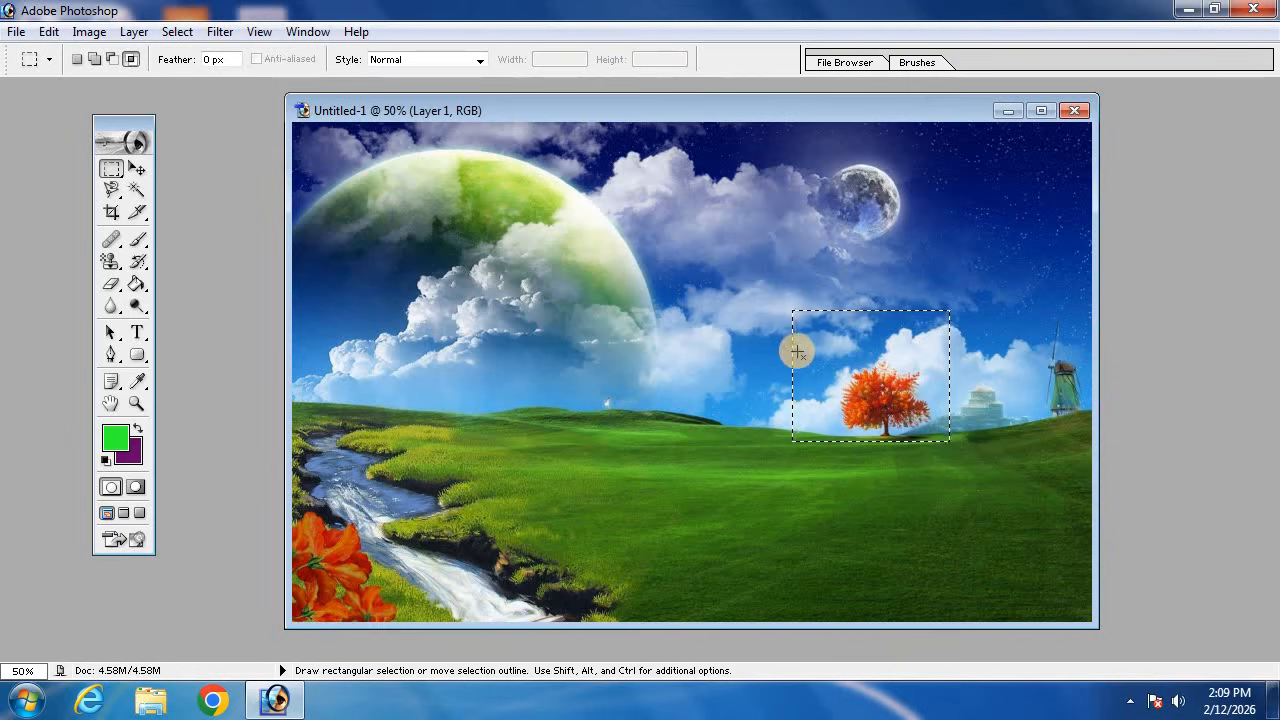
left_click_drag(918, 410, 953, 459)
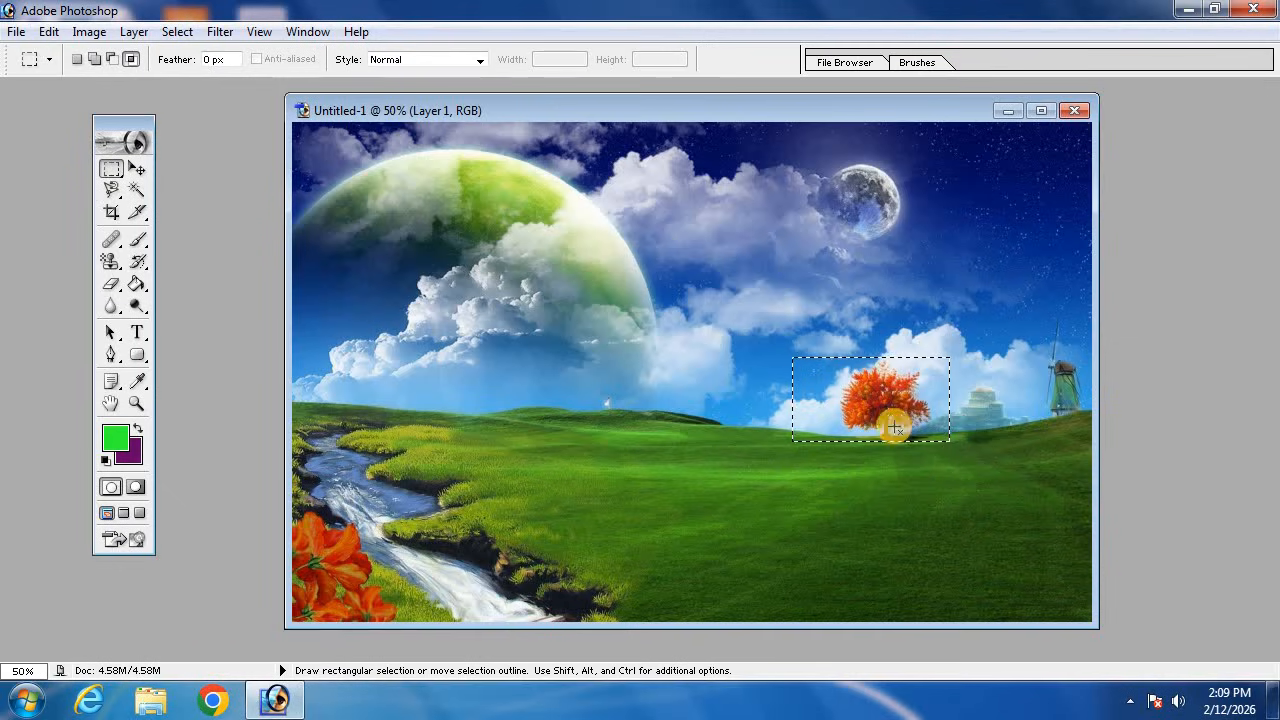
left_click_drag(825, 348, 940, 437)
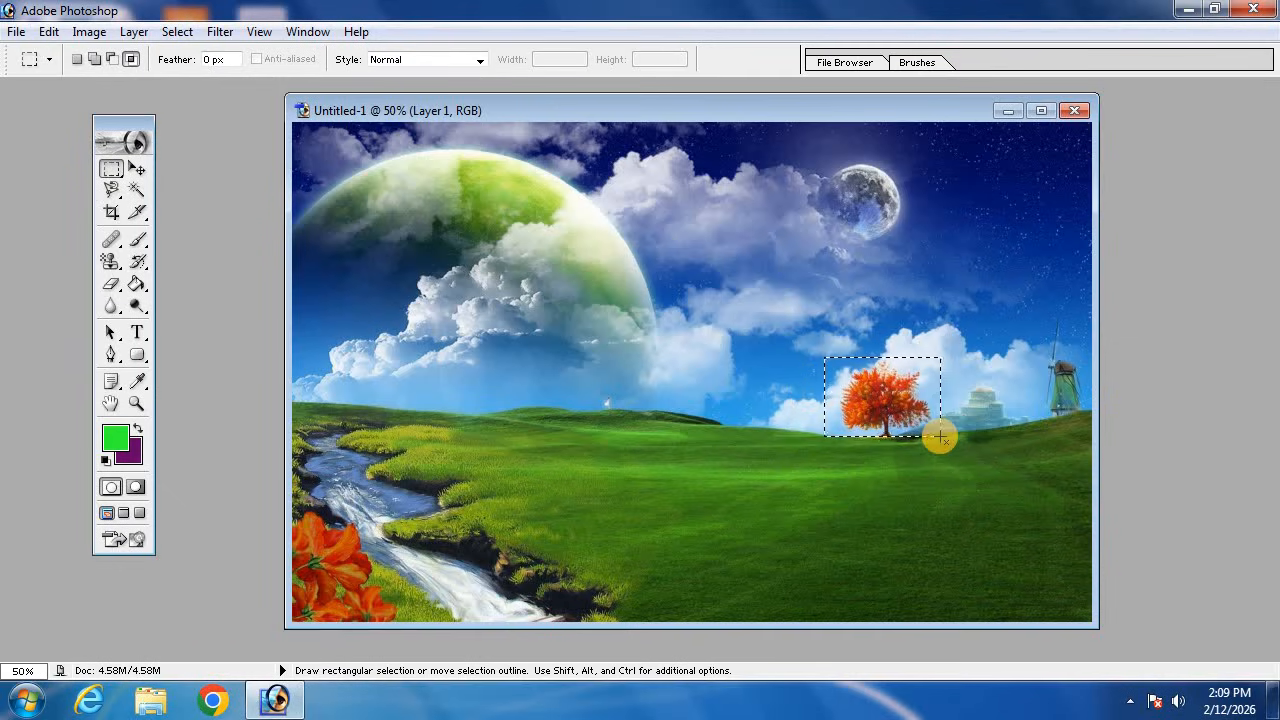
- Shift the selected orange tree slightly down and to the right with the Move Tool
left_click(139, 175)
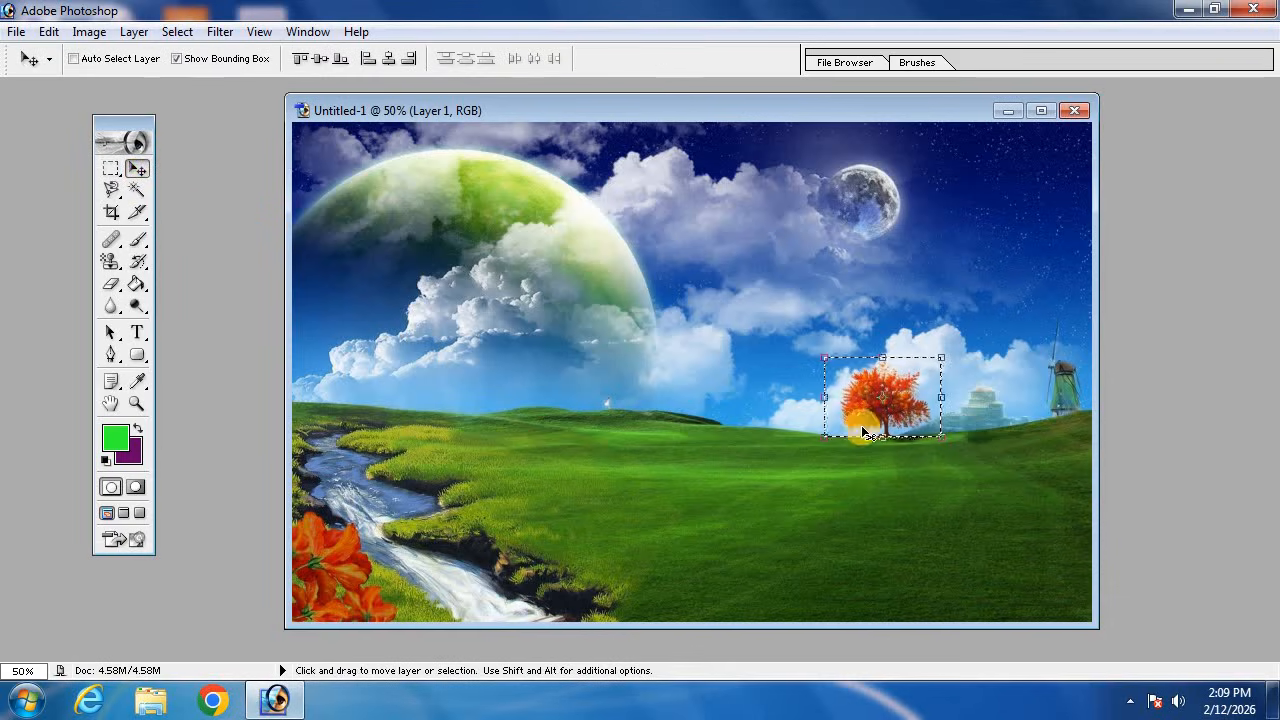
mouse_move(849, 397)
left_mouse_down()
mouse_move(753, 276)
mouse_move(954, 309)
mouse_move(826, 366)
mouse_move(878, 422)
mouse_move(846, 403)
mouse_move(857, 414)
left_mouse_up()
- Create a new 1600 × 1000 pixel RGB document with white contents and copy the selected tree into it with the Move Tool
key("ctrl+n")
left_click(796, 230)
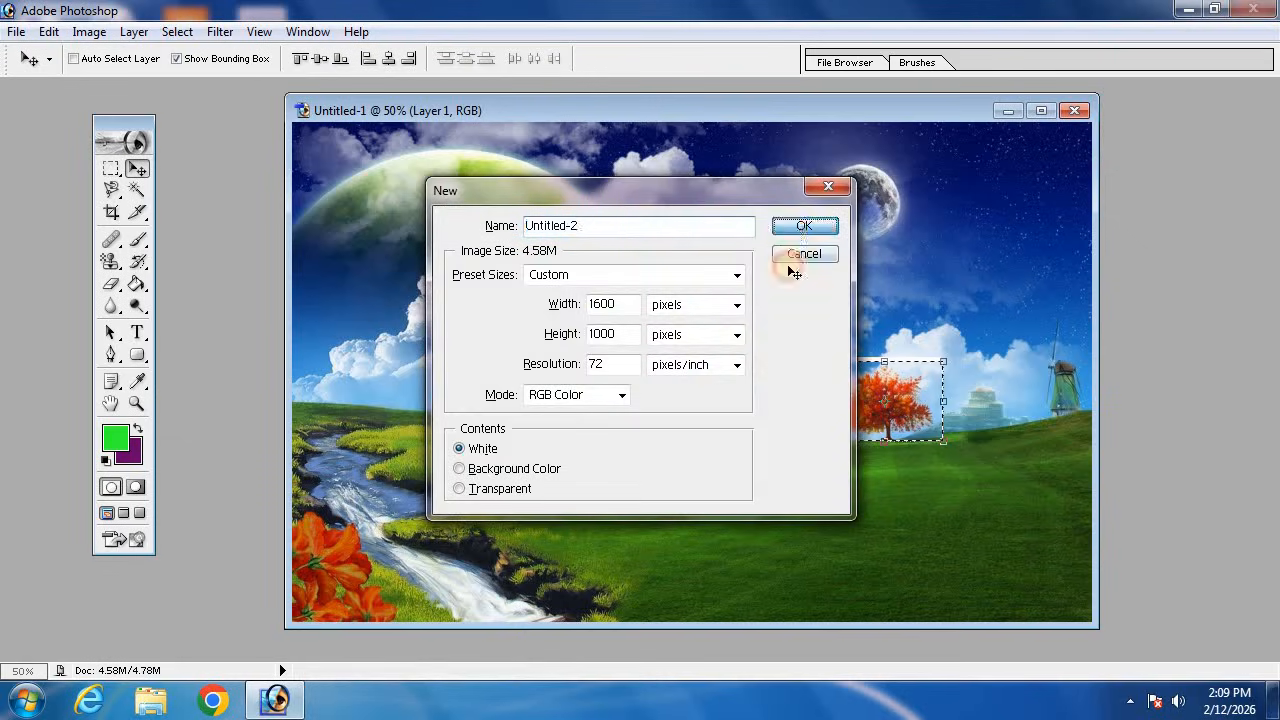
left_click(869, 422)
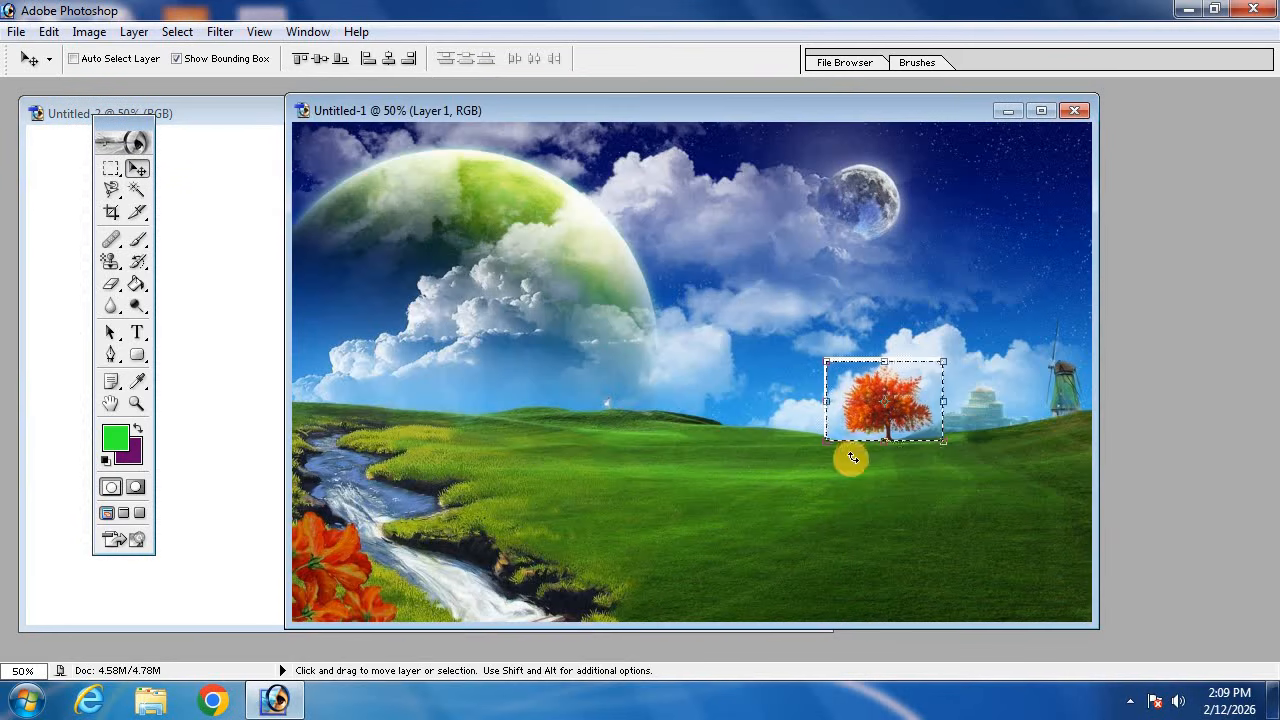
left_click_drag(859, 432, 533, 297)
- Enlarge the copied tree to 221.4% width and 242.5% height, apply the transformation and close the new document without saving
left_click_drag(595, 327, 737, 440)
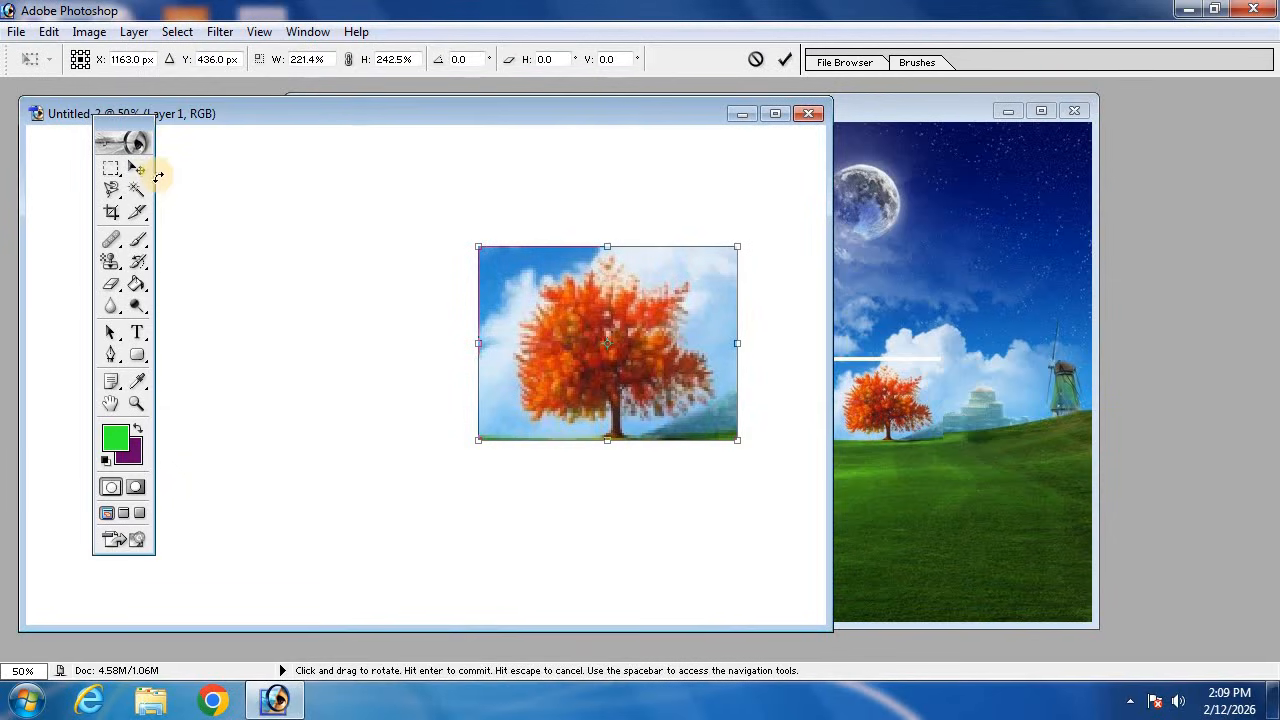
left_click(136, 171)
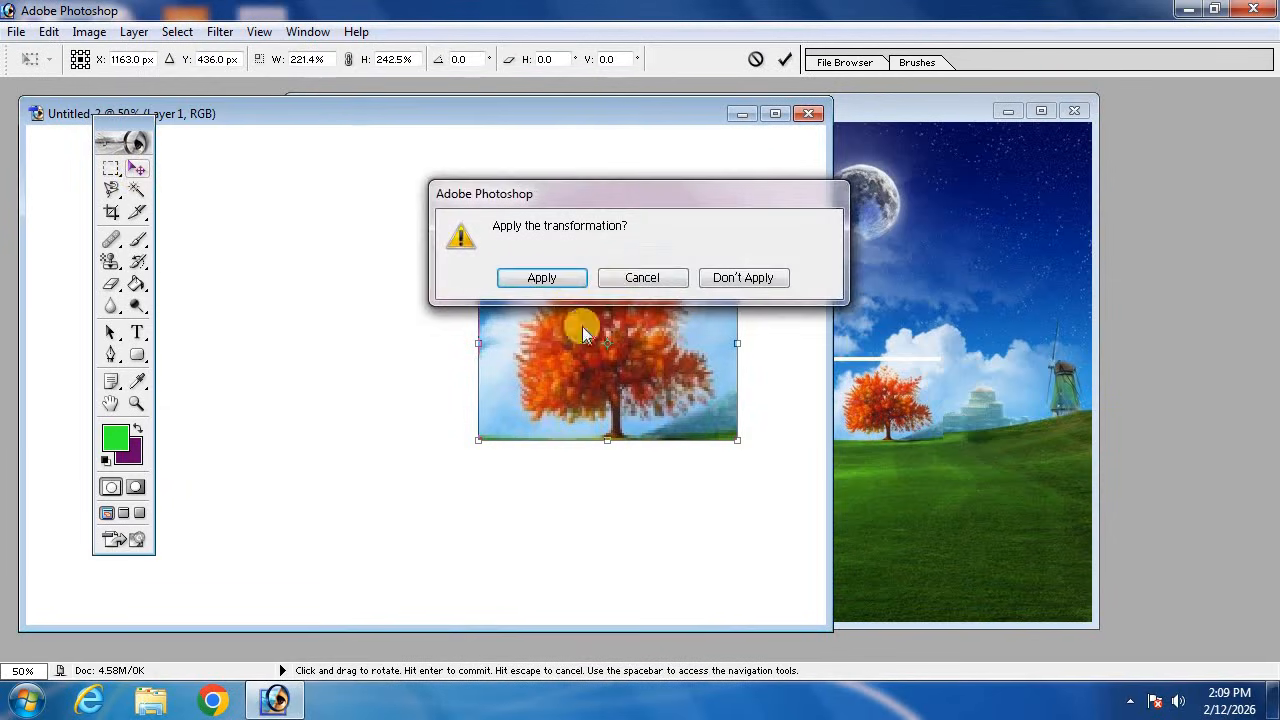
left_click(542, 278)
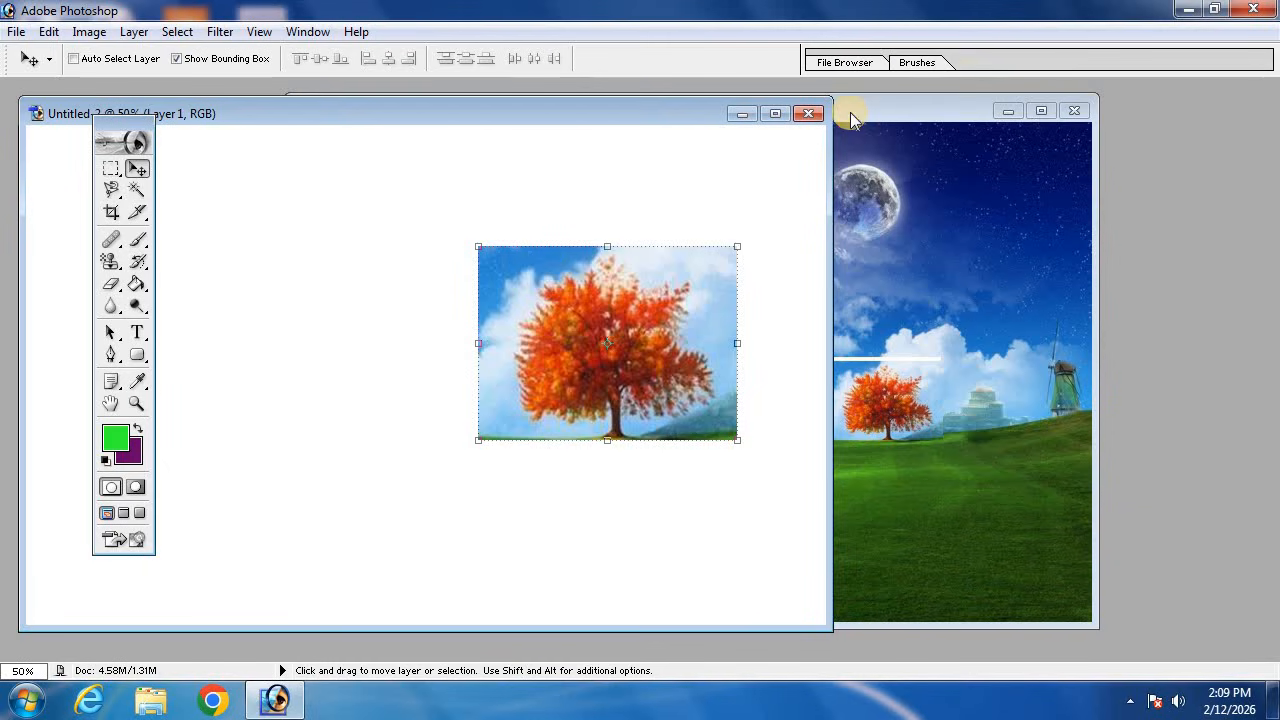
left_click(812, 115)
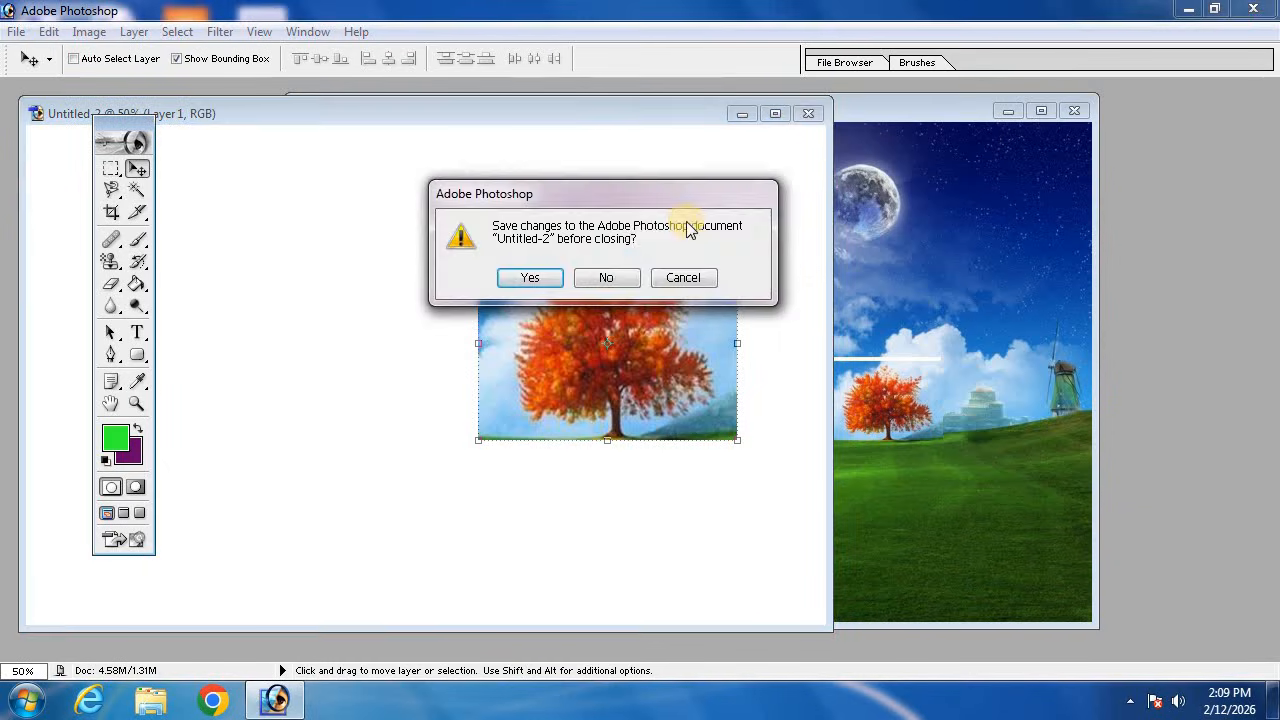
left_click(600, 278)
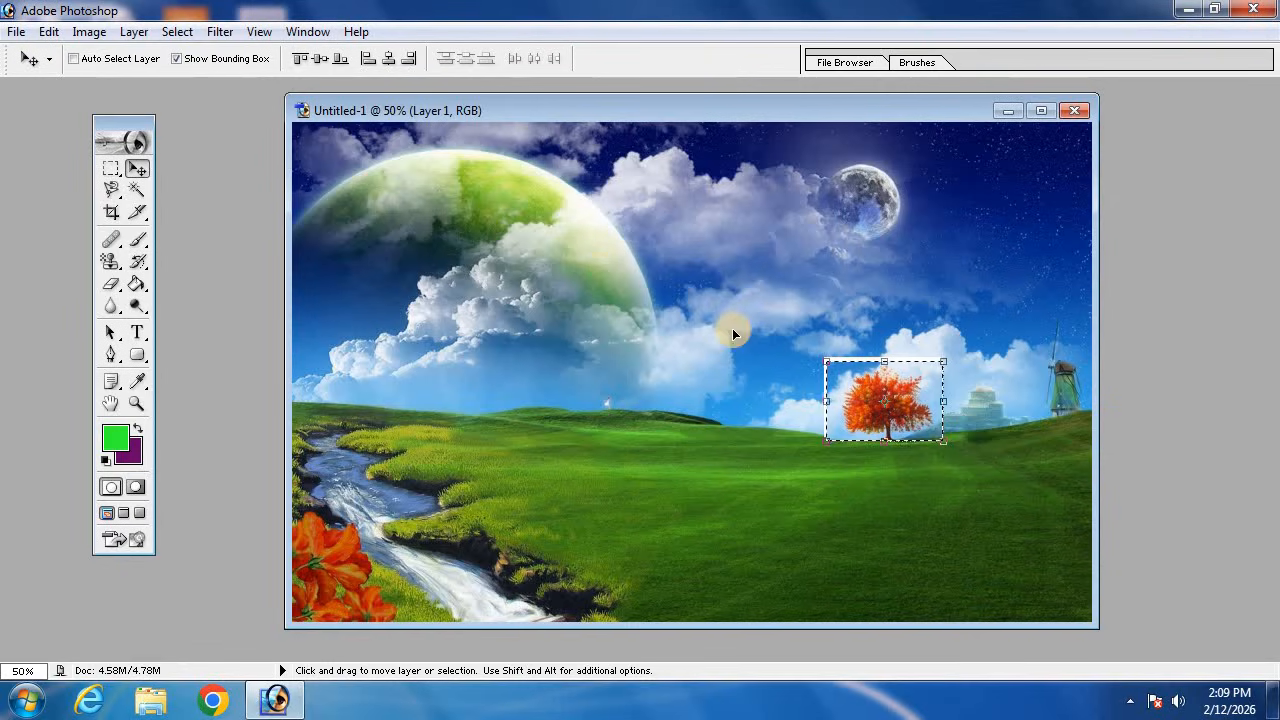
- Make a new selection with the Elliptical Marquee Tool covering the cloudy sky between the green planet and the moon
left_click(110, 178)
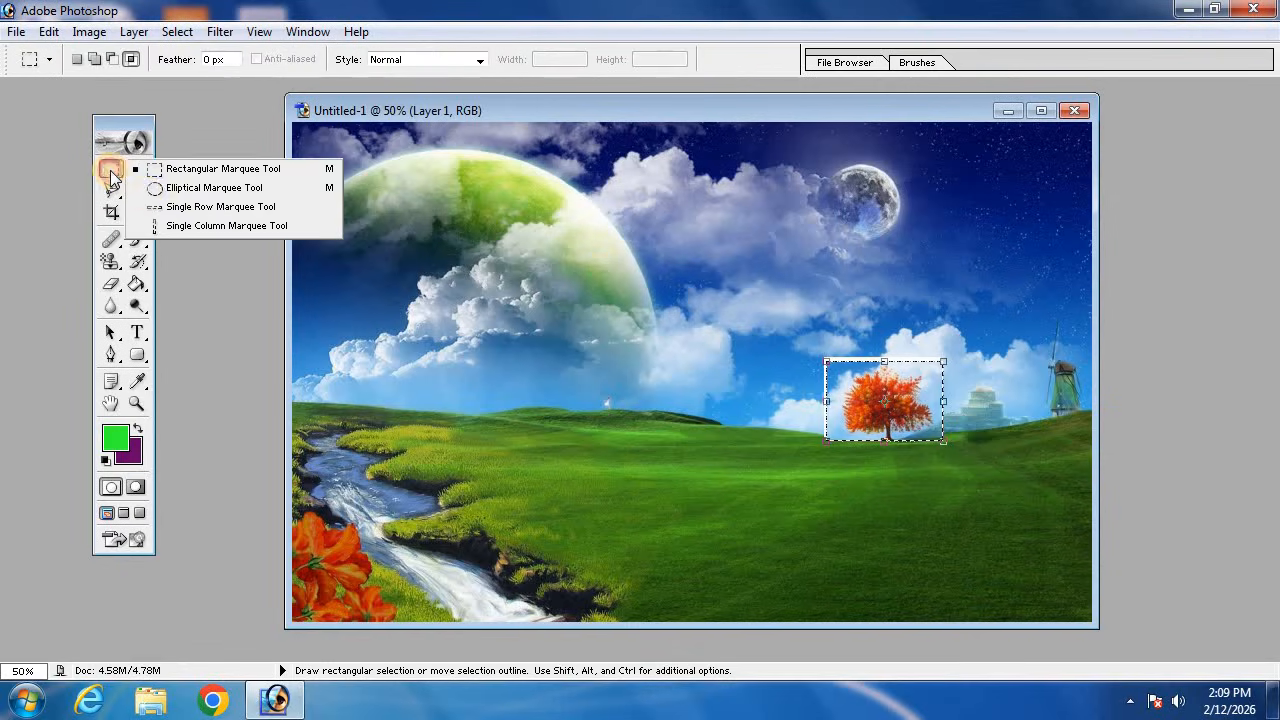
left_click(185, 193)
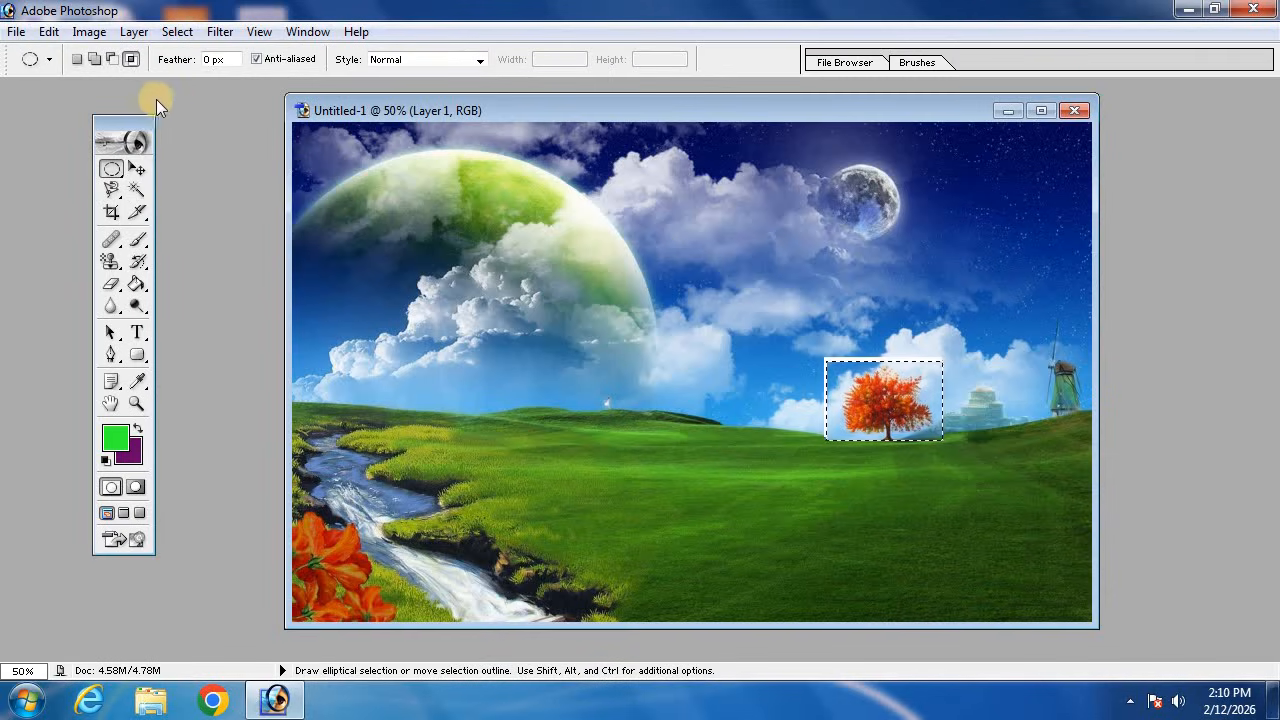
left_click(77, 62)
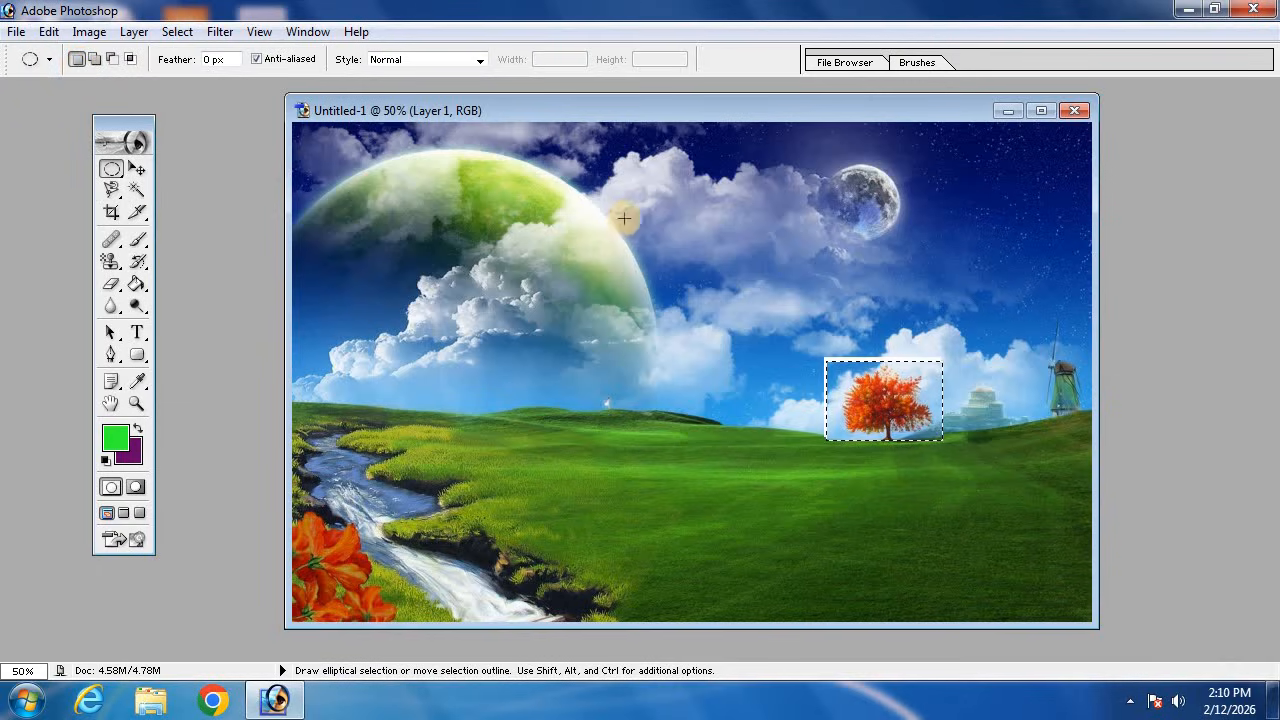
left_click_drag(716, 269, 887, 389)
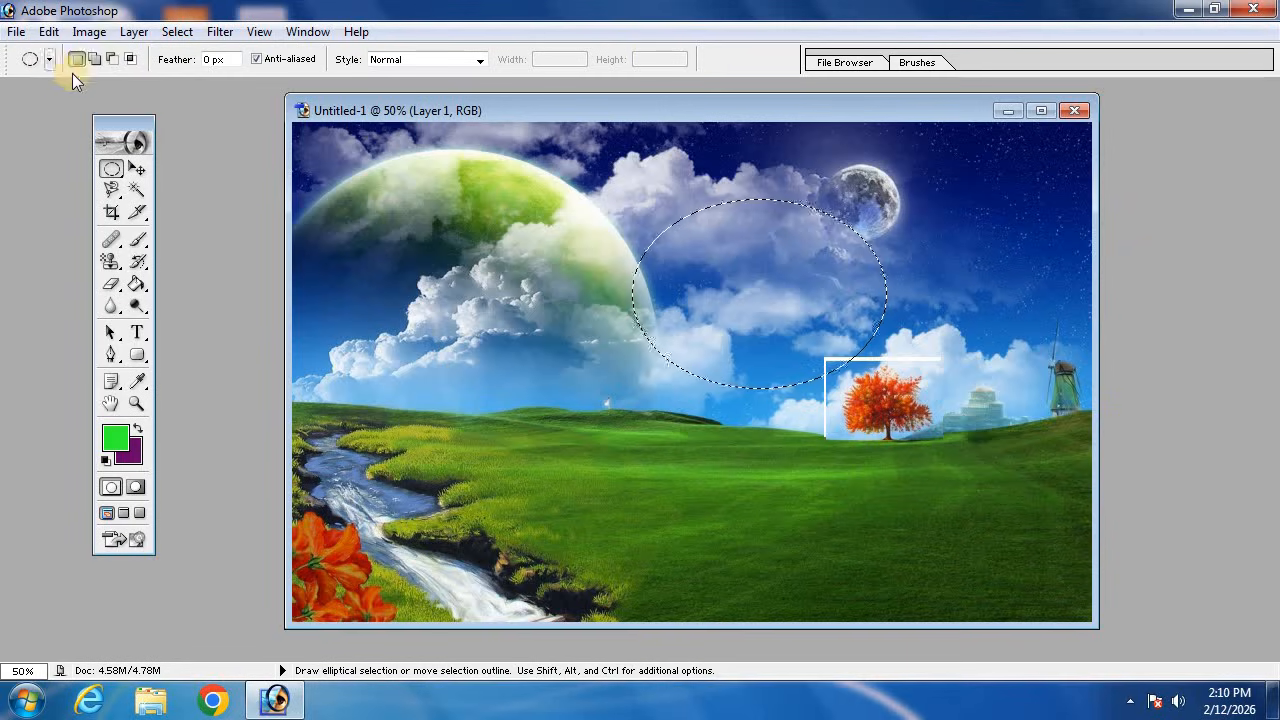
- Add an overlapping ellipse over the planet's lower part to the selection and subtract an ellipse from the lower edge of the sky area
left_click(94, 59)
left_click_drag(480, 232, 656, 380)
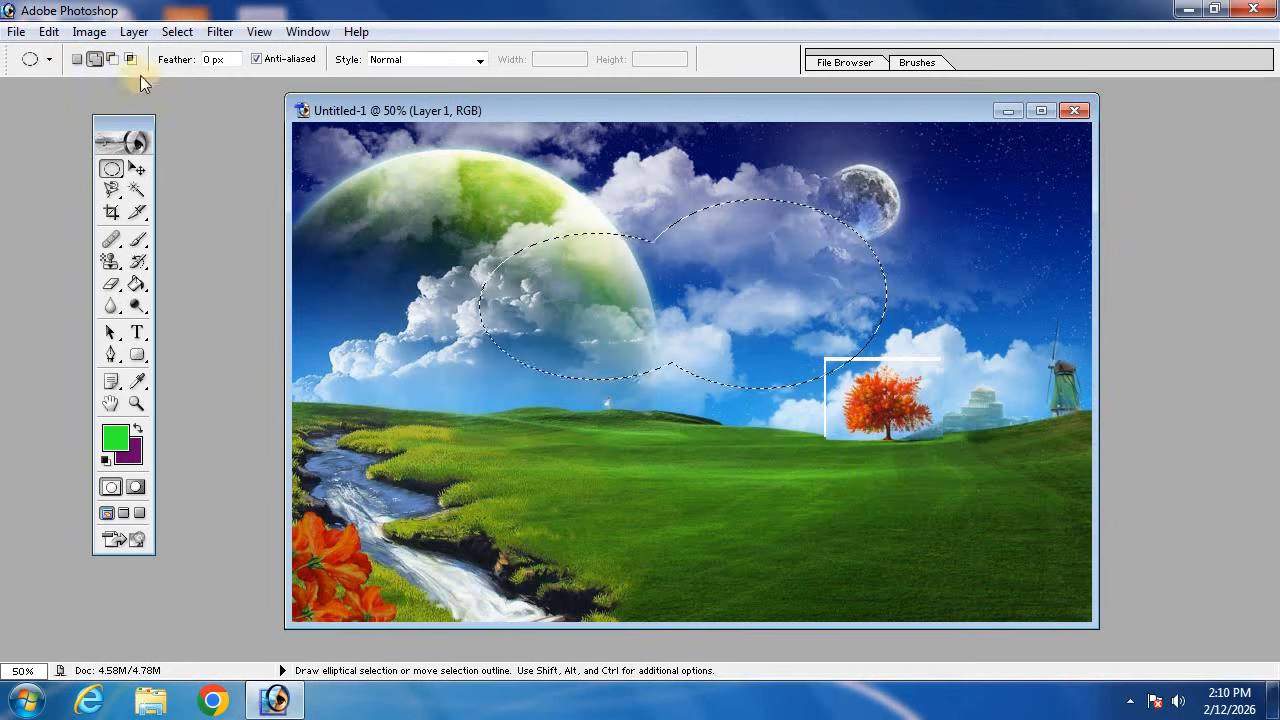
left_click(113, 59)
left_click_drag(686, 300, 871, 503)
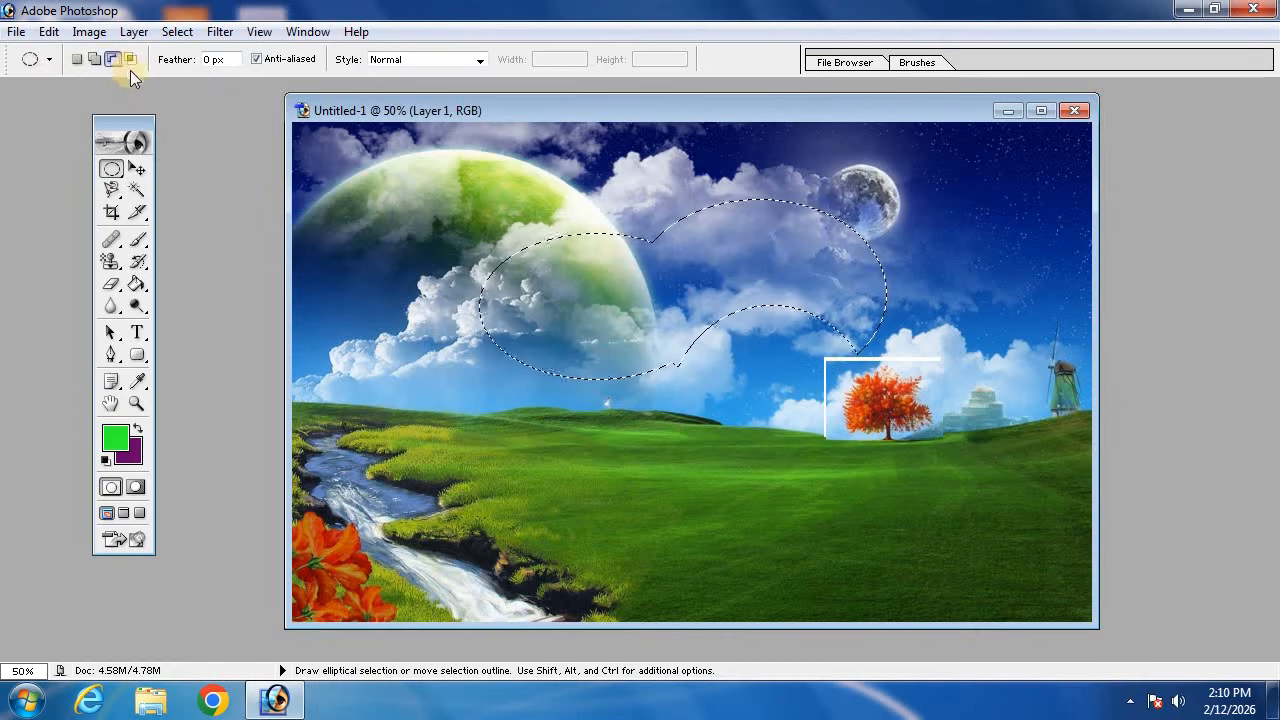
- Intersect the selection with two ellipses over the planet's lower part, try deleting the selected area and undo the deletion
left_click(131, 59)
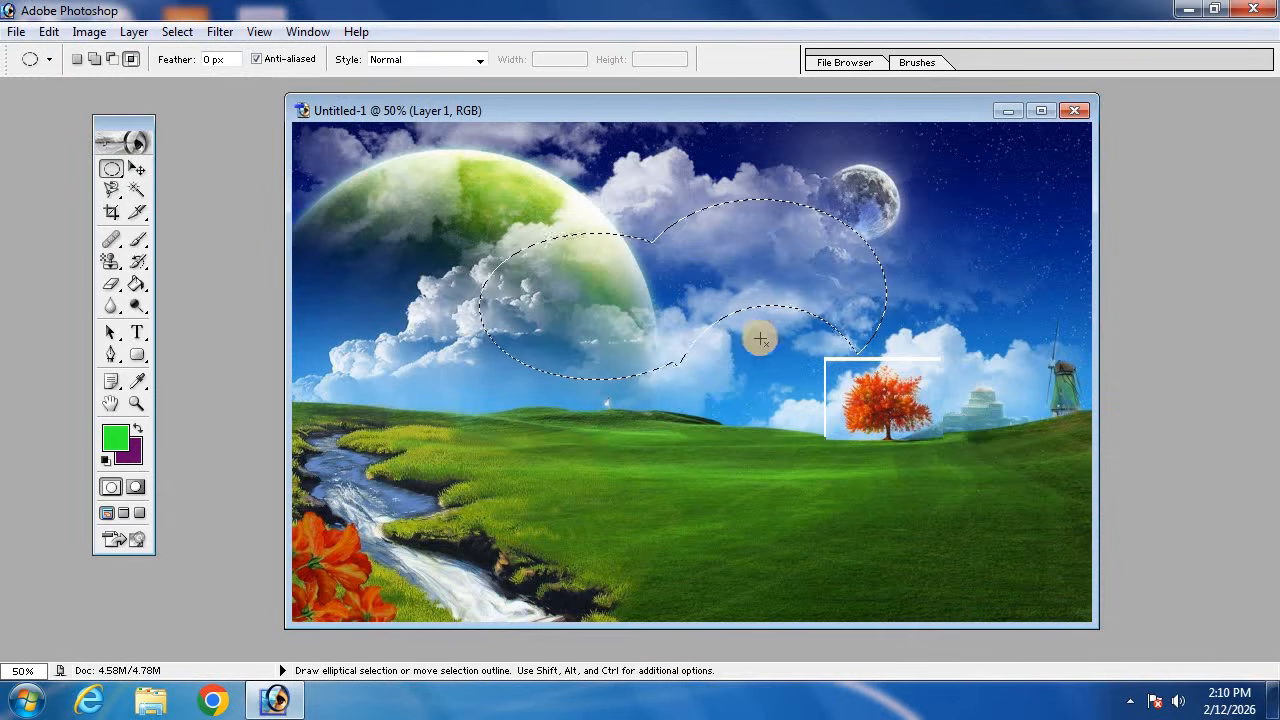
left_click_drag(440, 223, 651, 429)
left_click_drag(458, 195, 666, 316)
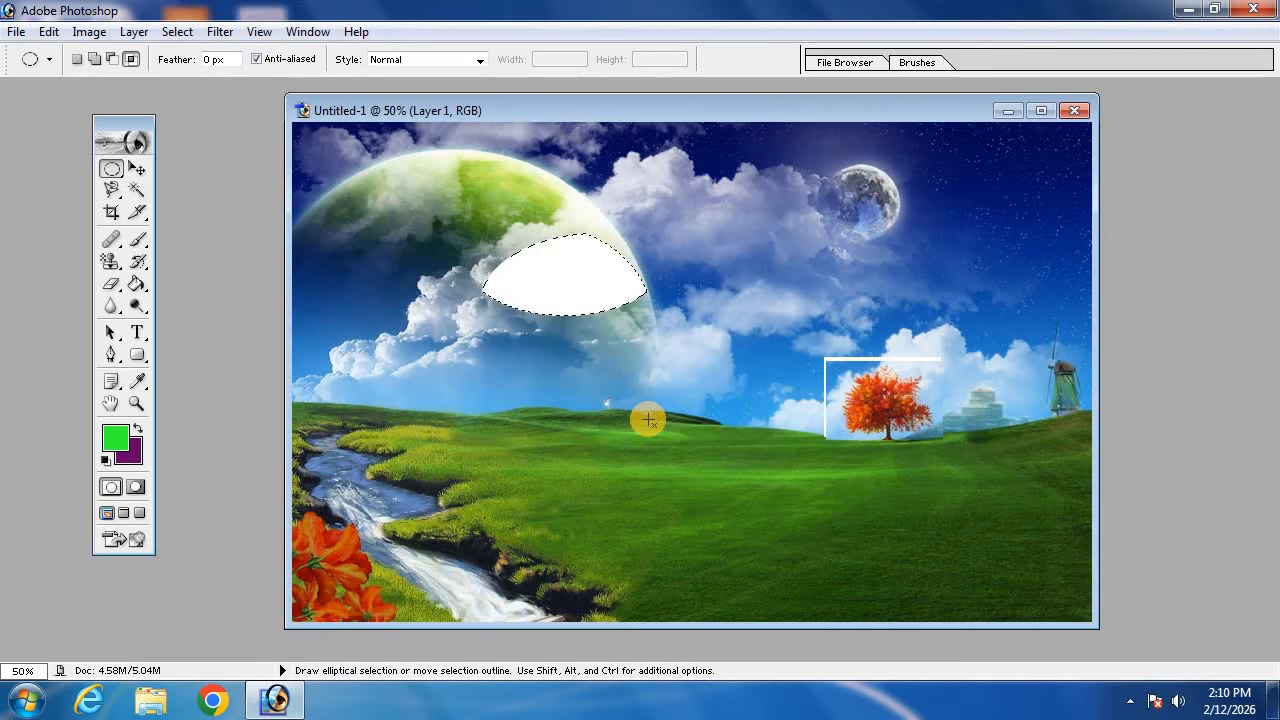
key("ctrl")
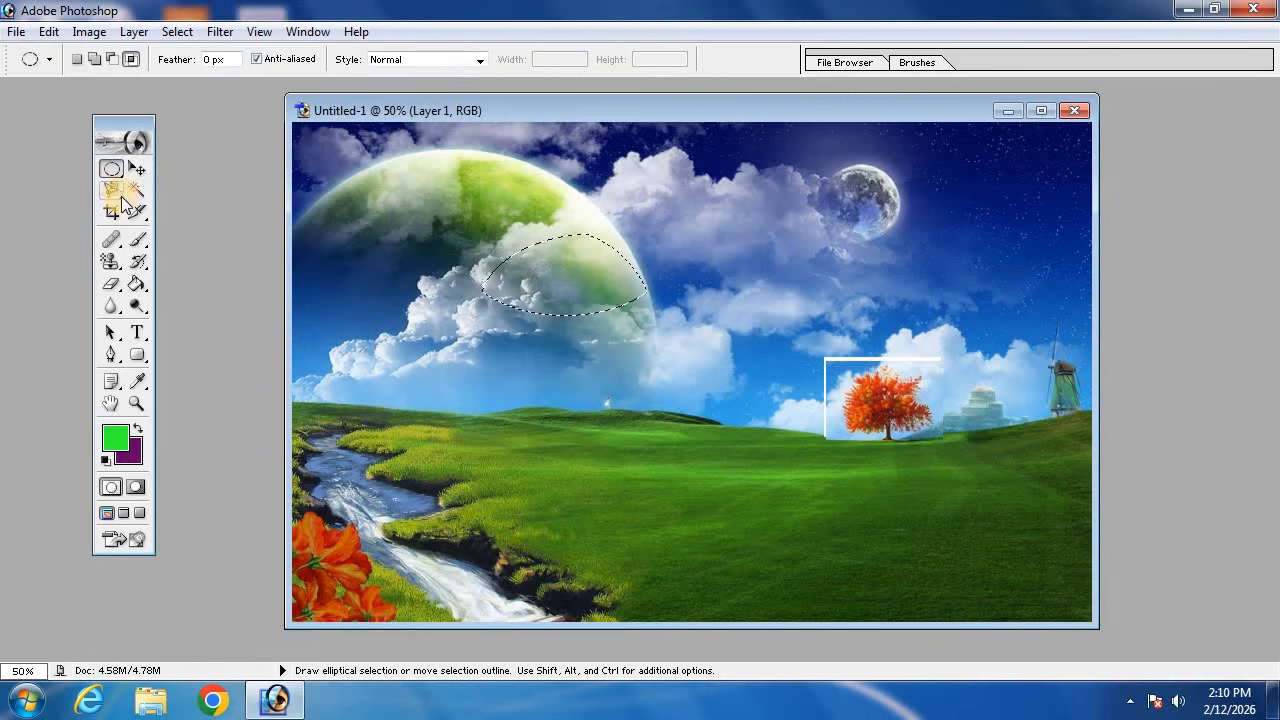
- Draw a new Lasso Tool selection over the planet's lower part and adjacent clouds, and add a freehand area extending past the moon and tree
left_click(118, 192)
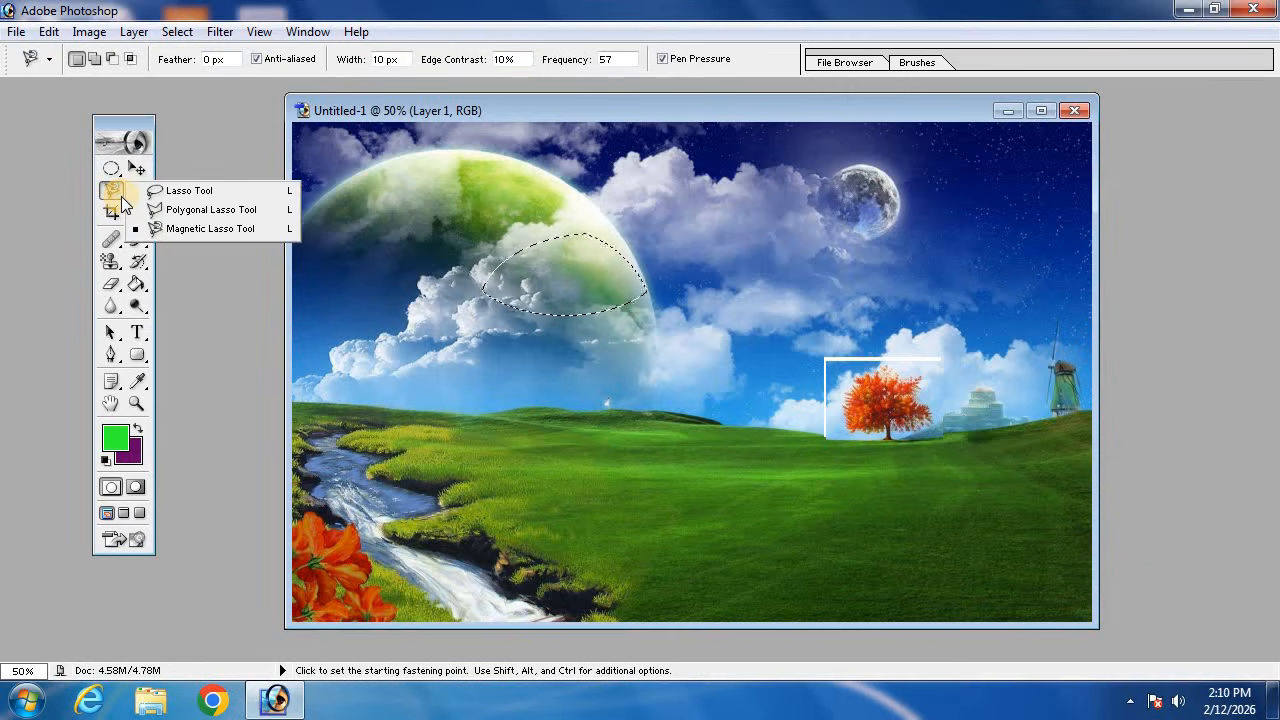
left_click(178, 191)
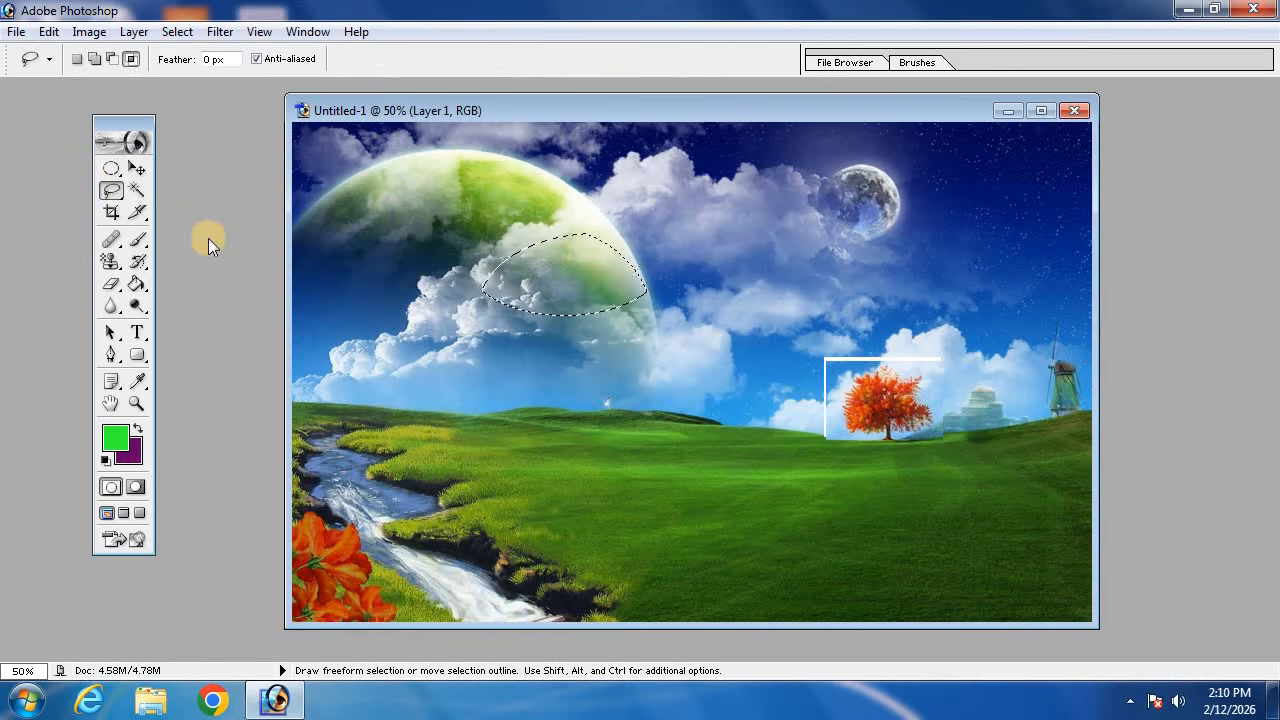
left_click(76, 59)
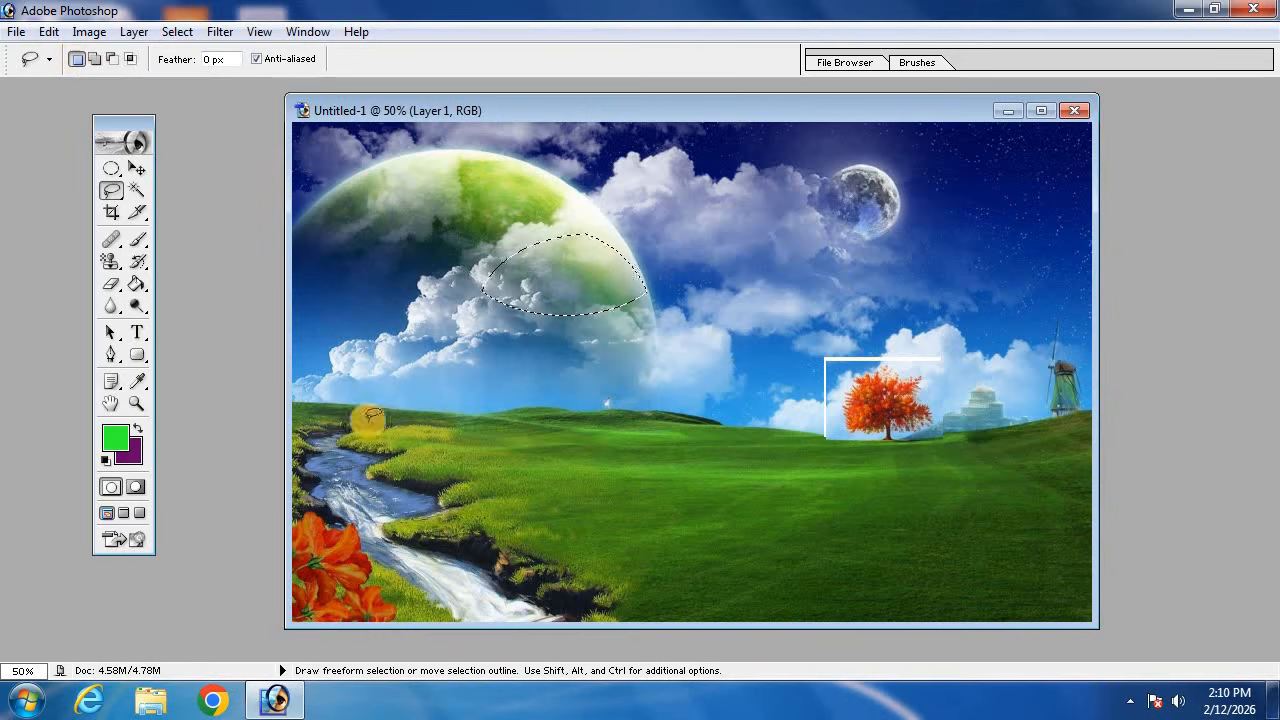
mouse_move(785, 293)
left_mouse_down()
mouse_move(695, 377)
mouse_move(628, 421)
mouse_move(487, 316)
mouse_move(501, 239)
mouse_move(707, 189)
mouse_move(795, 271)
mouse_move(765, 290)
left_mouse_up()
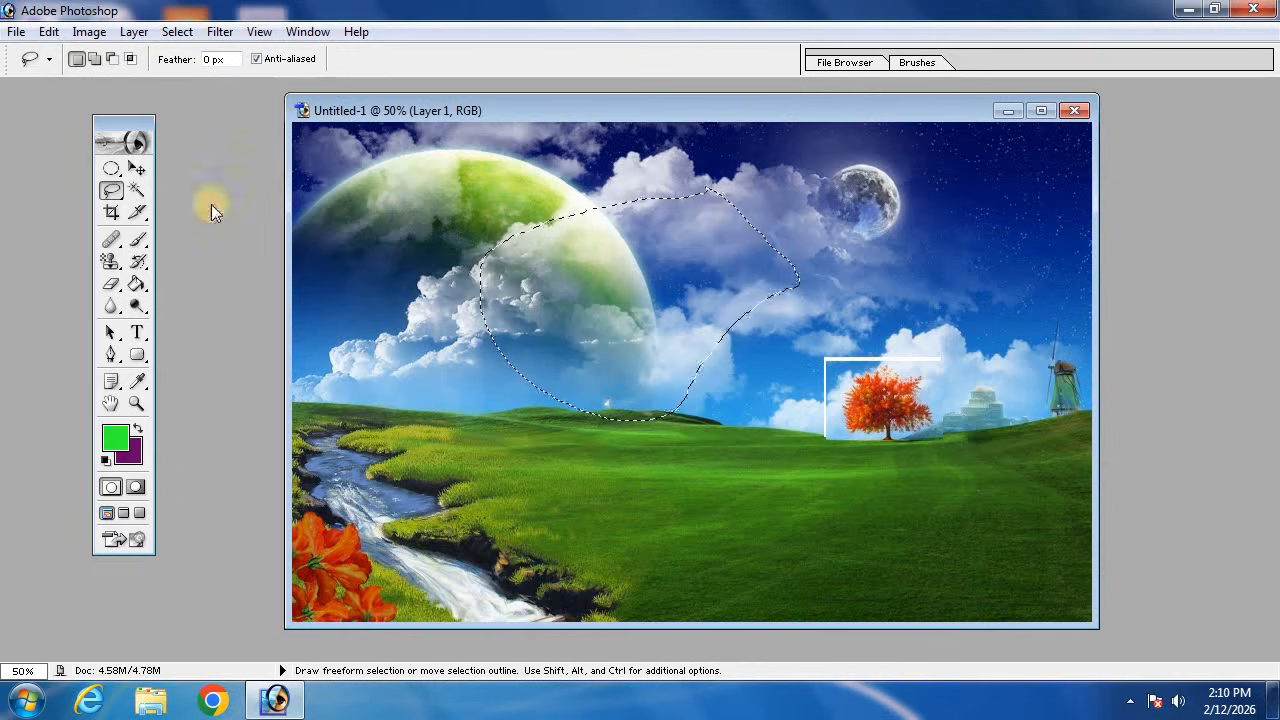
left_click(92, 59)
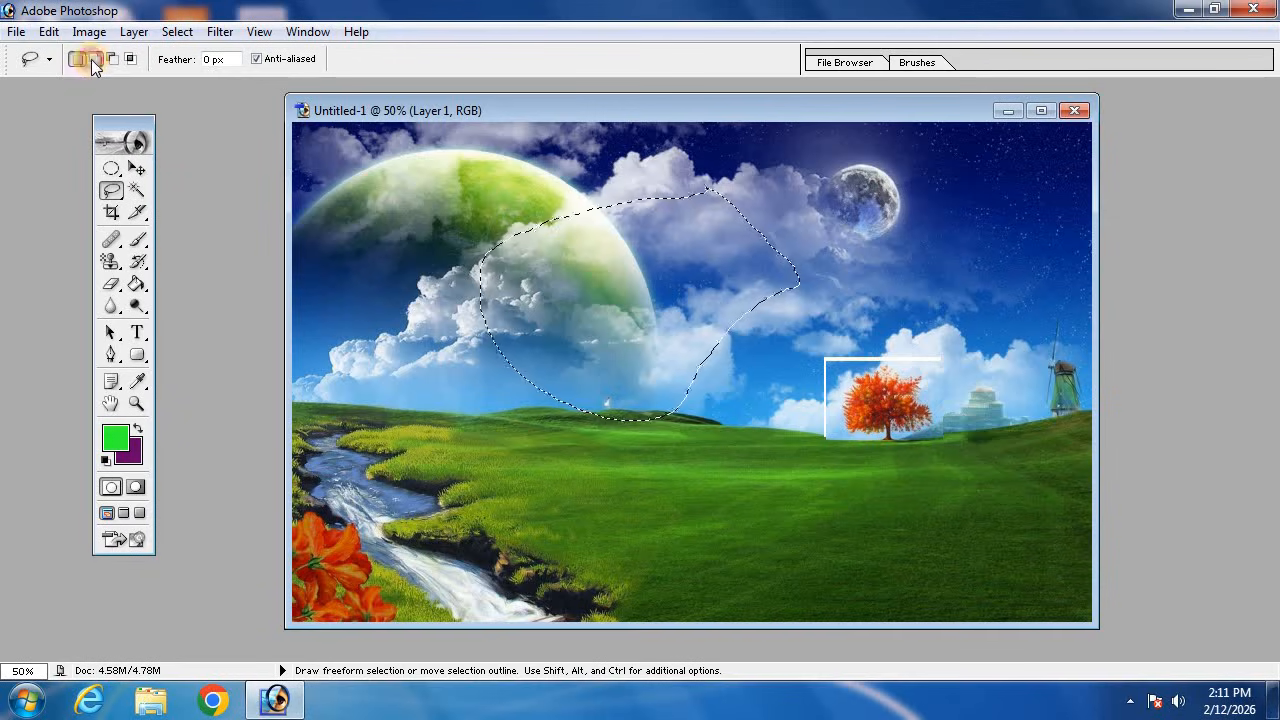
mouse_move(629, 289)
left_mouse_down()
mouse_move(922, 367)
mouse_move(953, 220)
mouse_move(735, 189)
mouse_move(599, 224)
mouse_move(585, 258)
mouse_move(634, 286)
left_mouse_up()
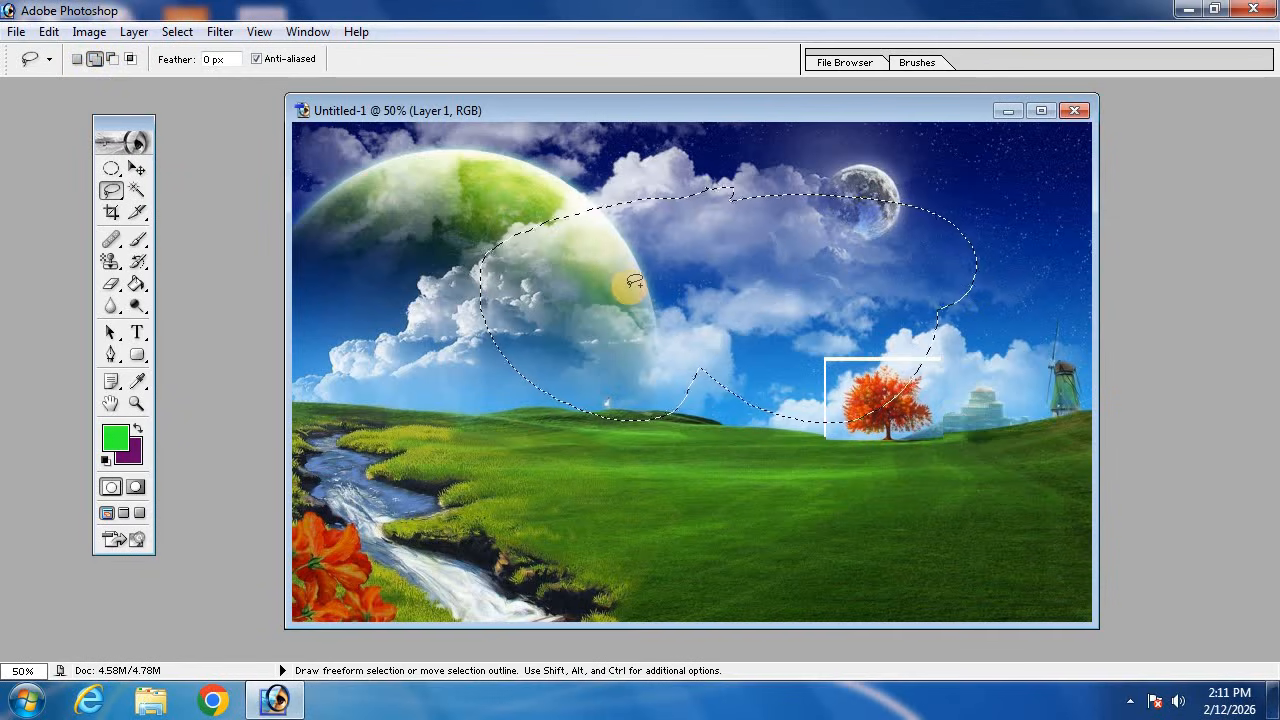
- Subtract two freehand areas over the planet and the clouds from the selection, and intersect the remainder with a lasso shape around the orange tree's top
left_click(112, 59)
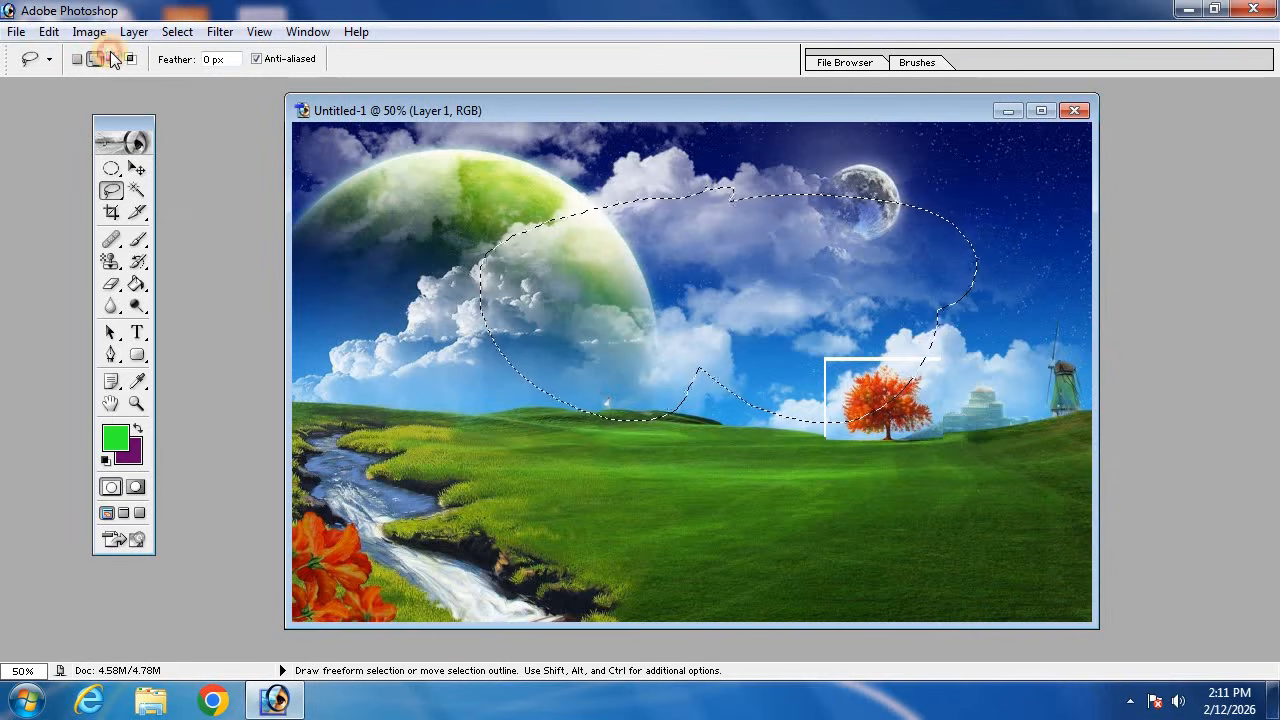
mouse_move(432, 180)
left_mouse_down()
mouse_move(511, 406)
mouse_move(643, 422)
mouse_move(729, 357)
mouse_move(721, 243)
mouse_move(622, 185)
mouse_move(424, 166)
left_mouse_up()
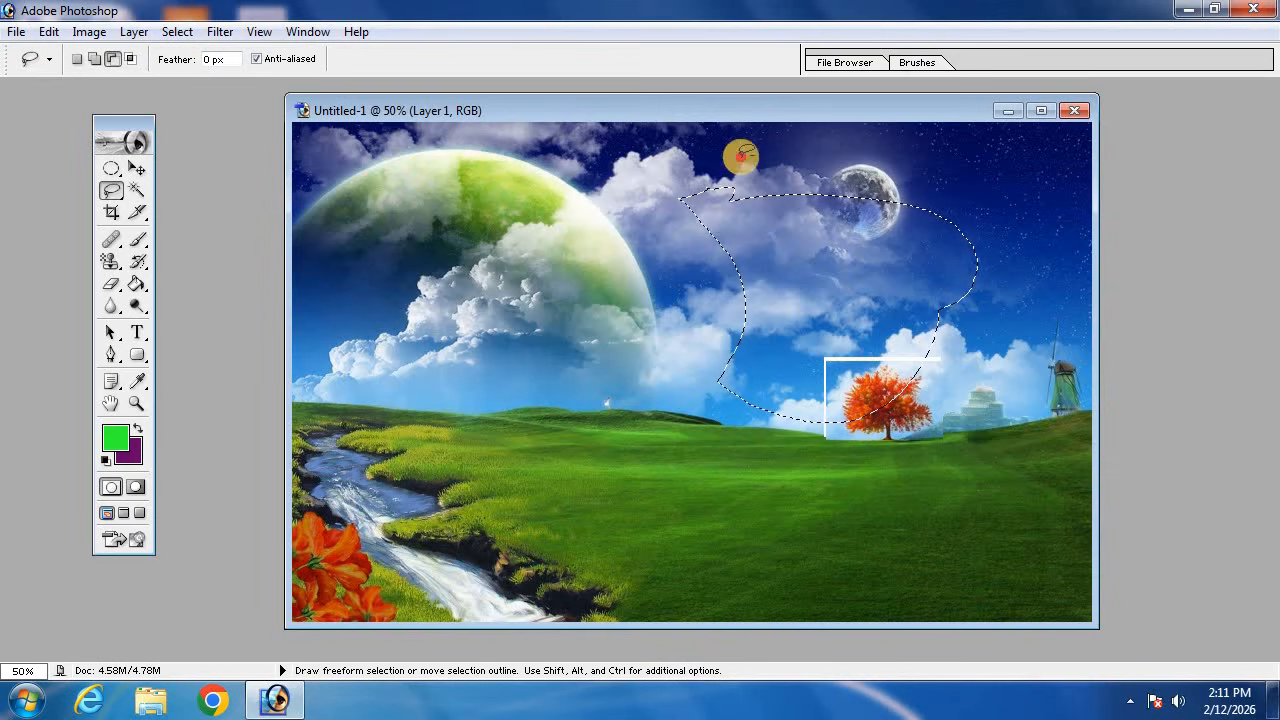
mouse_move(700, 310)
left_mouse_down()
mouse_move(908, 210)
mouse_move(787, 157)
mouse_move(754, 157)
left_mouse_up()
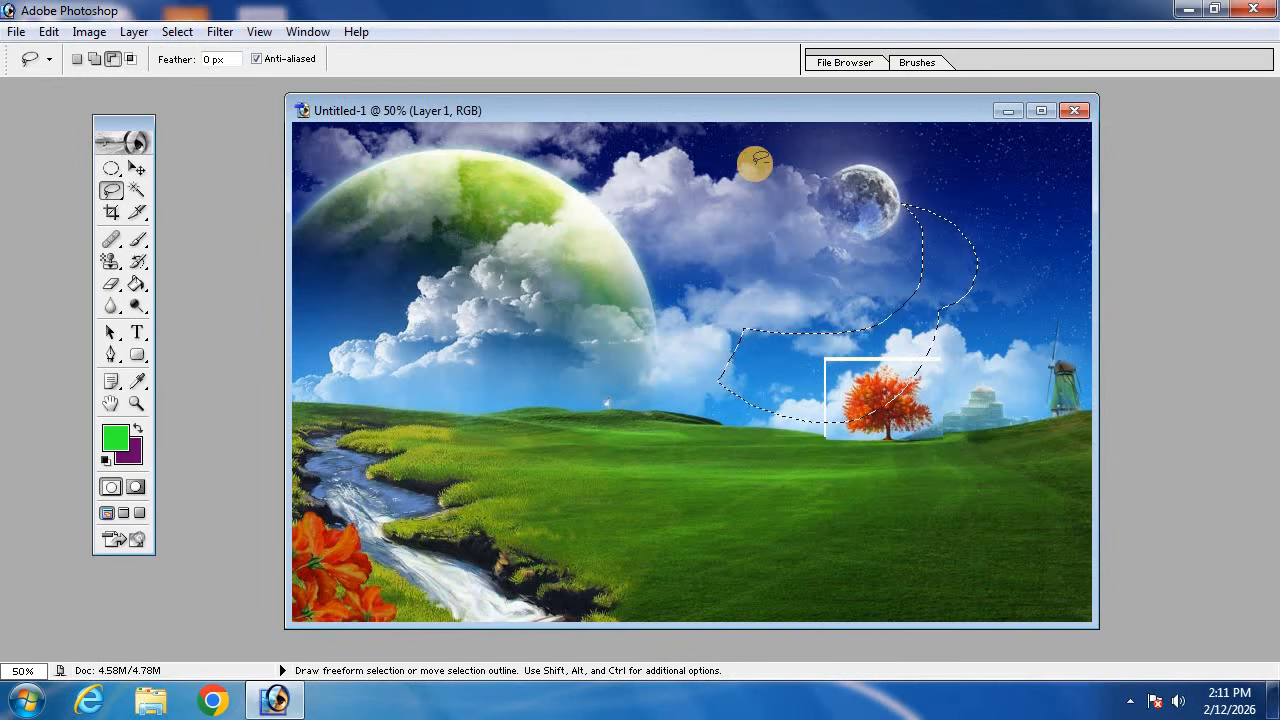
left_click(130, 59)
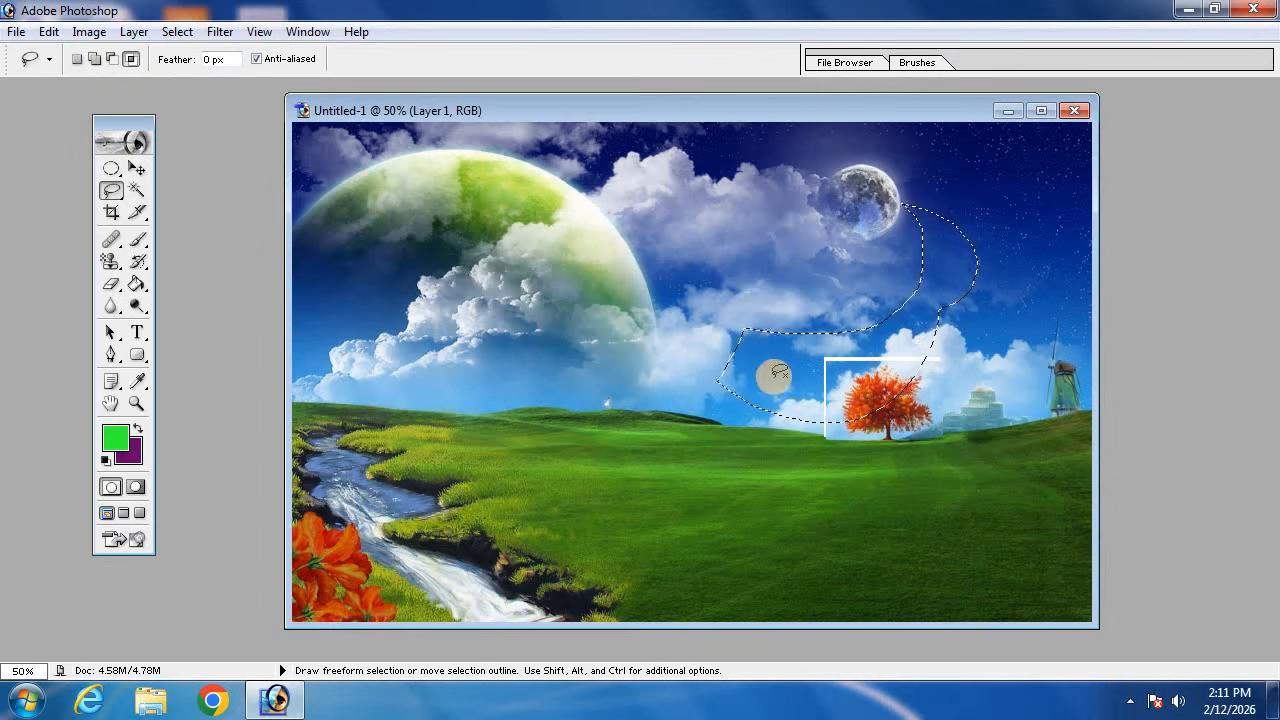
mouse_move(775, 378)
left_mouse_down()
mouse_move(889, 417)
mouse_move(902, 451)
mouse_move(949, 412)
mouse_move(896, 342)
mouse_move(764, 377)
mouse_move(822, 372)
left_mouse_up()
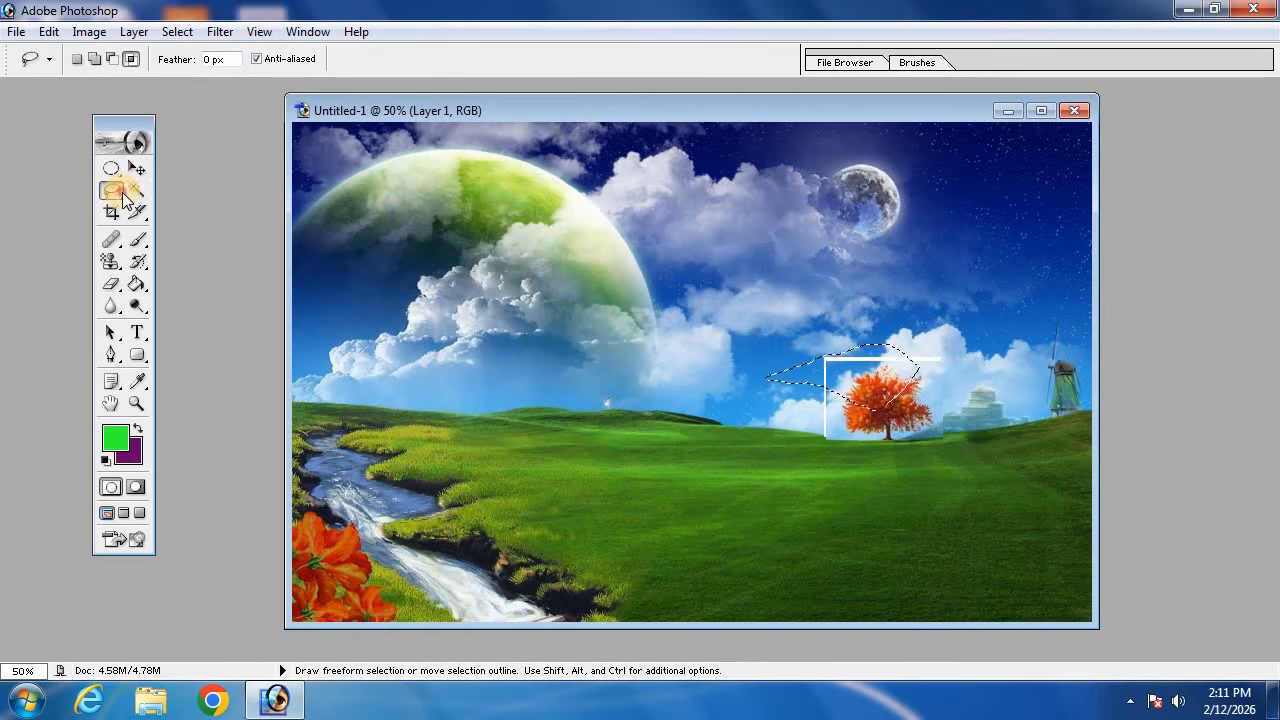
- Select a zigzag area from the planet's edge across the moon and windmill to the meadow with the Polygonal Lasso Tool and move its contents slightly
left_click(124, 199)
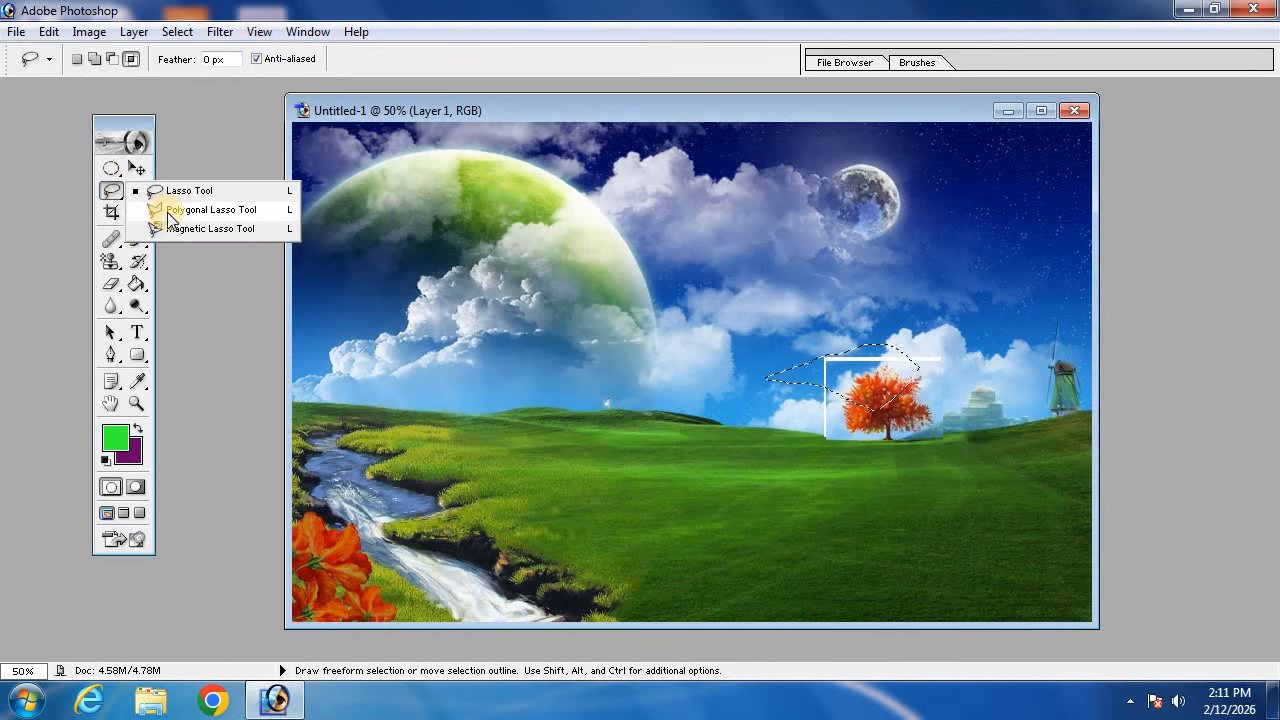
left_click(200, 210)
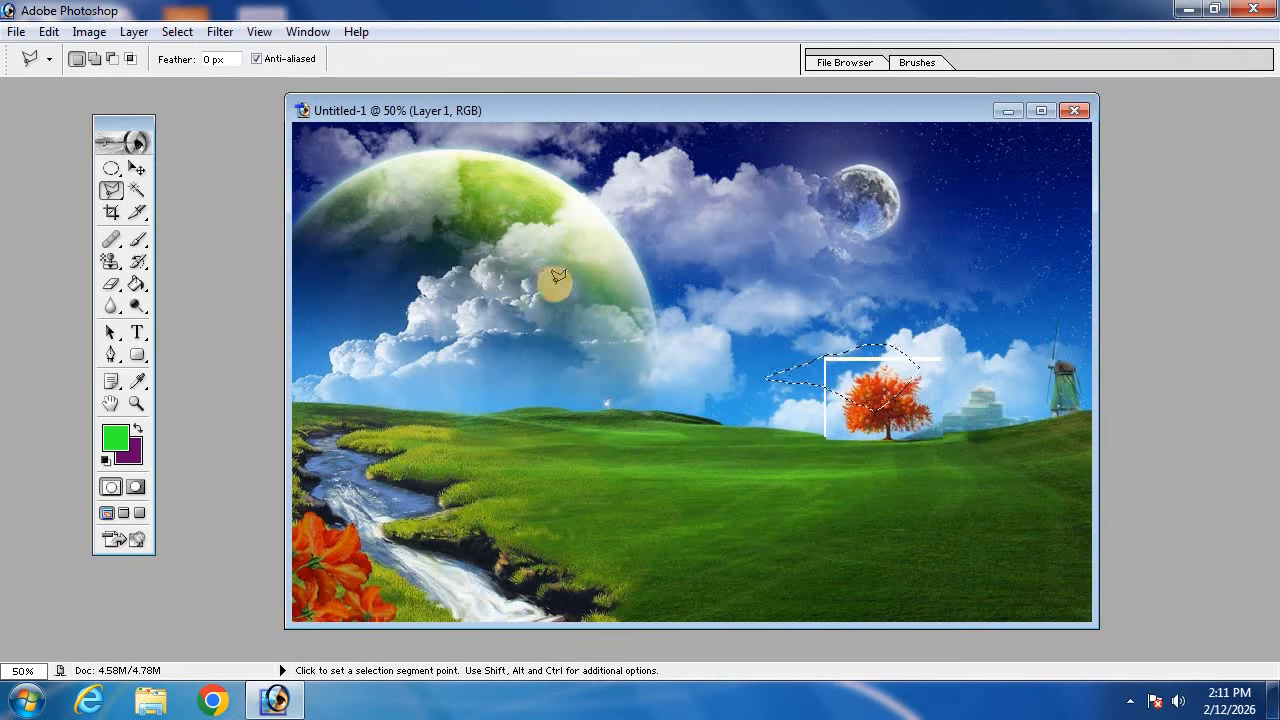
left_click(627, 295)
left_click(681, 210)
left_click(779, 293)
left_click(875, 201)
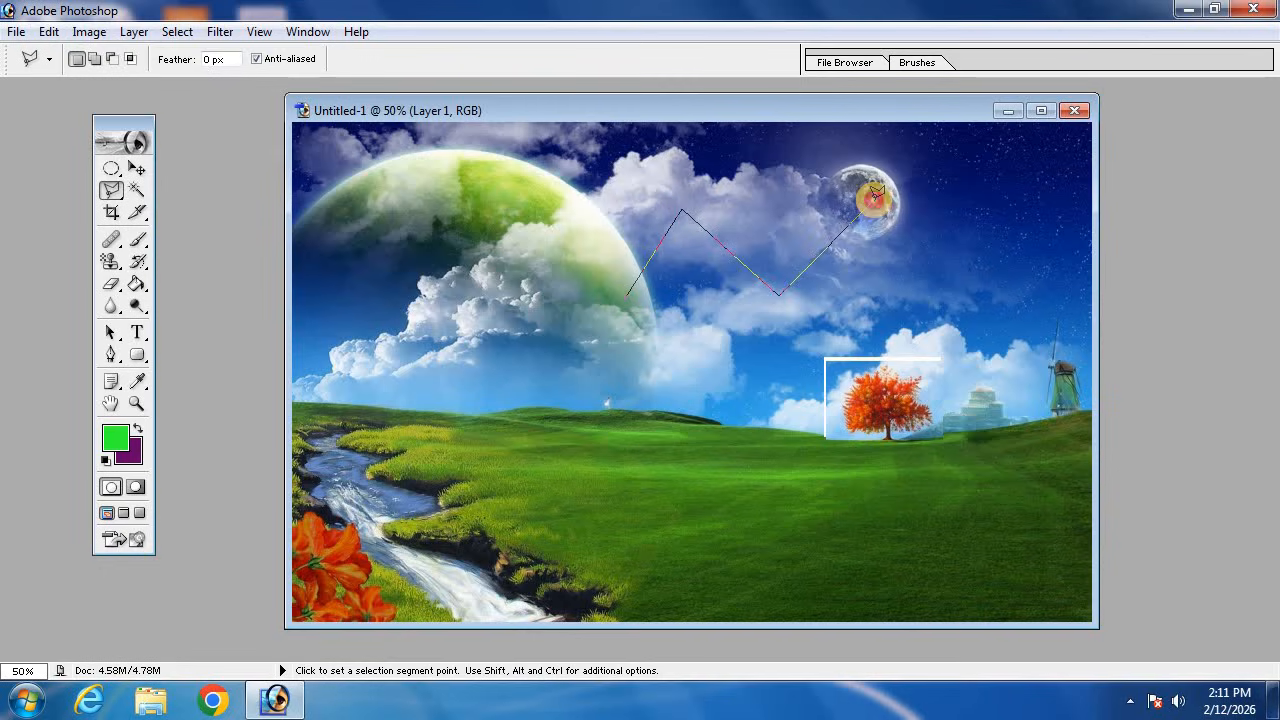
left_click(924, 328)
left_click(1022, 256)
left_click(1050, 402)
left_click(568, 490)
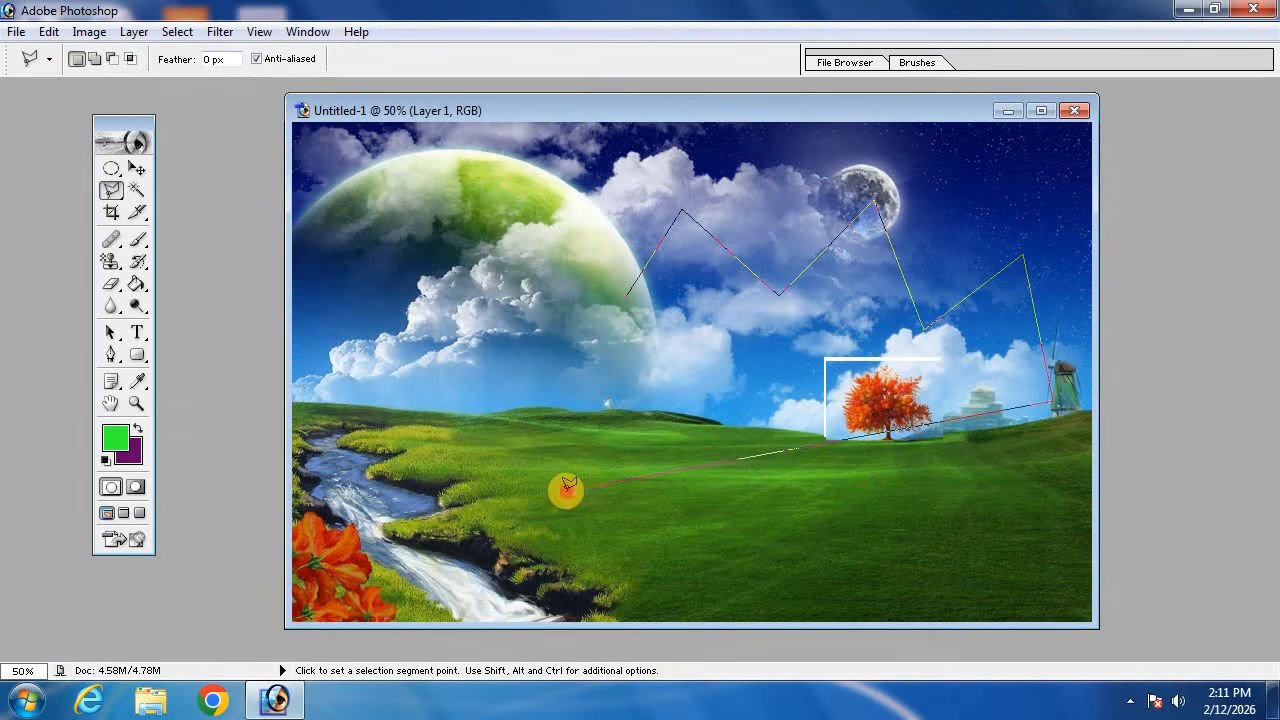
left_click(614, 377)
left_click(754, 413)
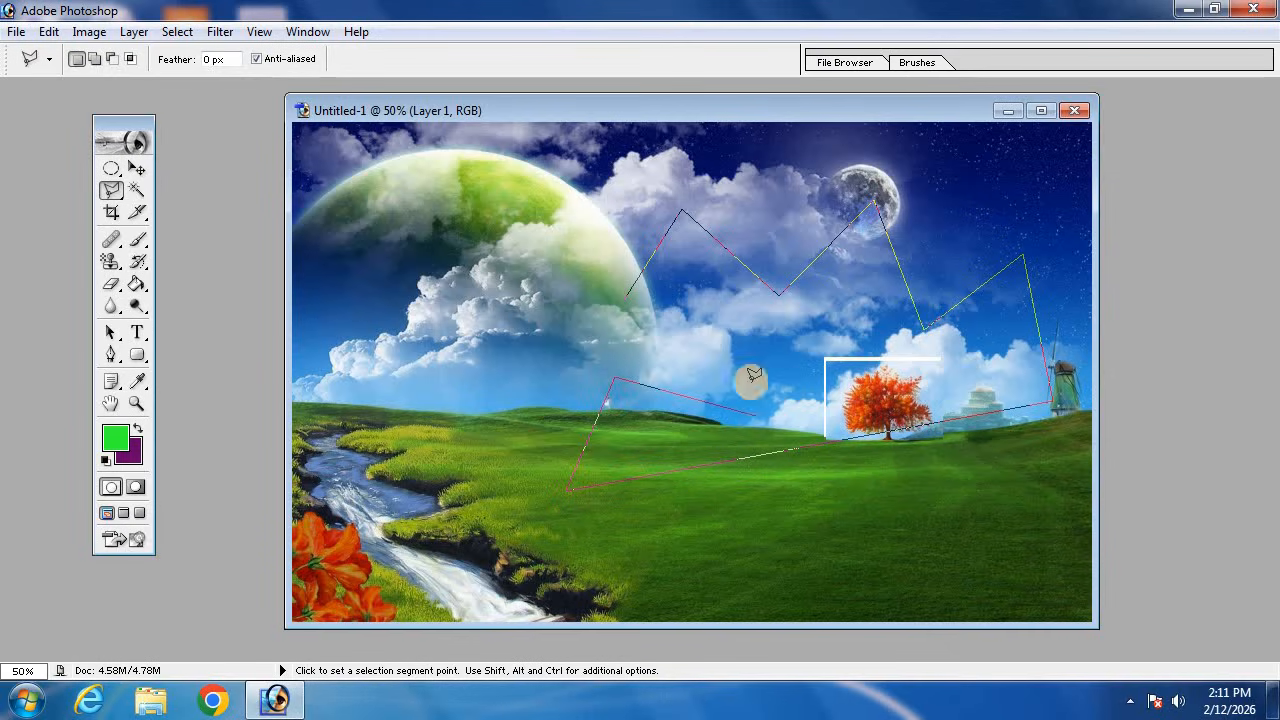
left_click(626, 293)
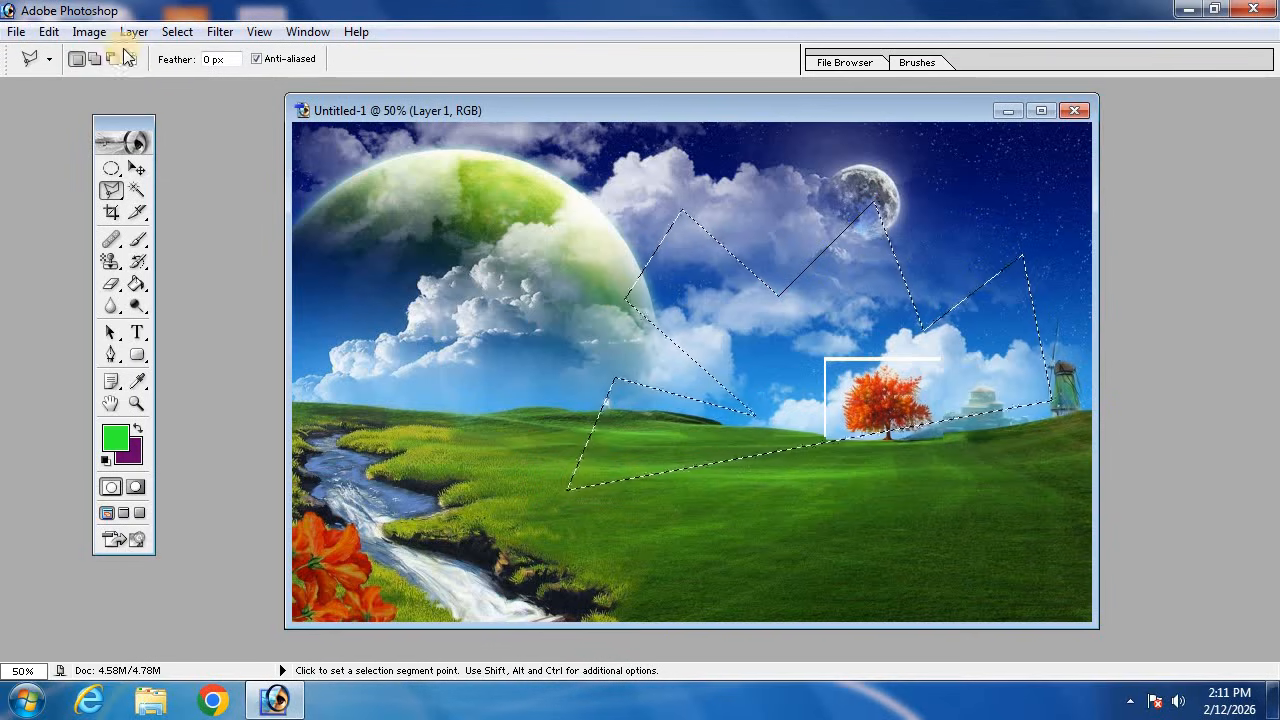
left_click(142, 170)
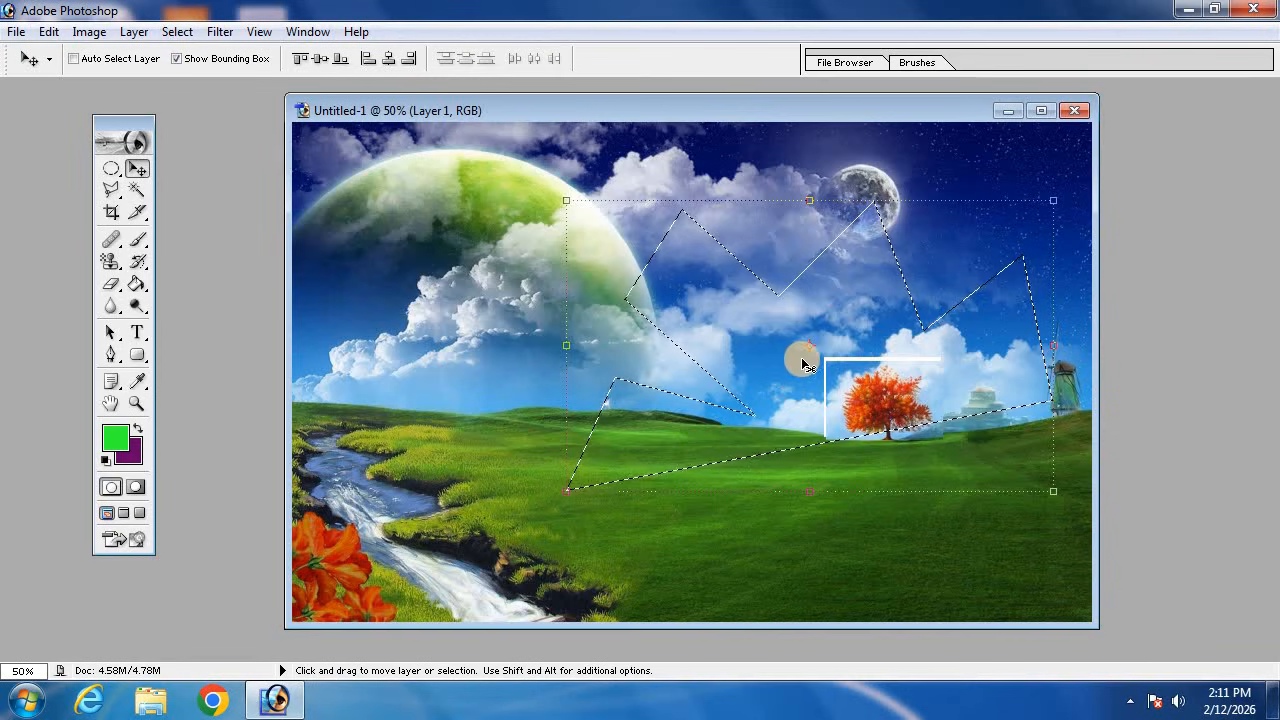
mouse_move(794, 371)
left_mouse_down()
mouse_move(565, 297)
mouse_move(743, 423)
mouse_move(783, 511)
mouse_move(574, 463)
mouse_move(616, 396)
mouse_move(800, 372)
left_mouse_up()
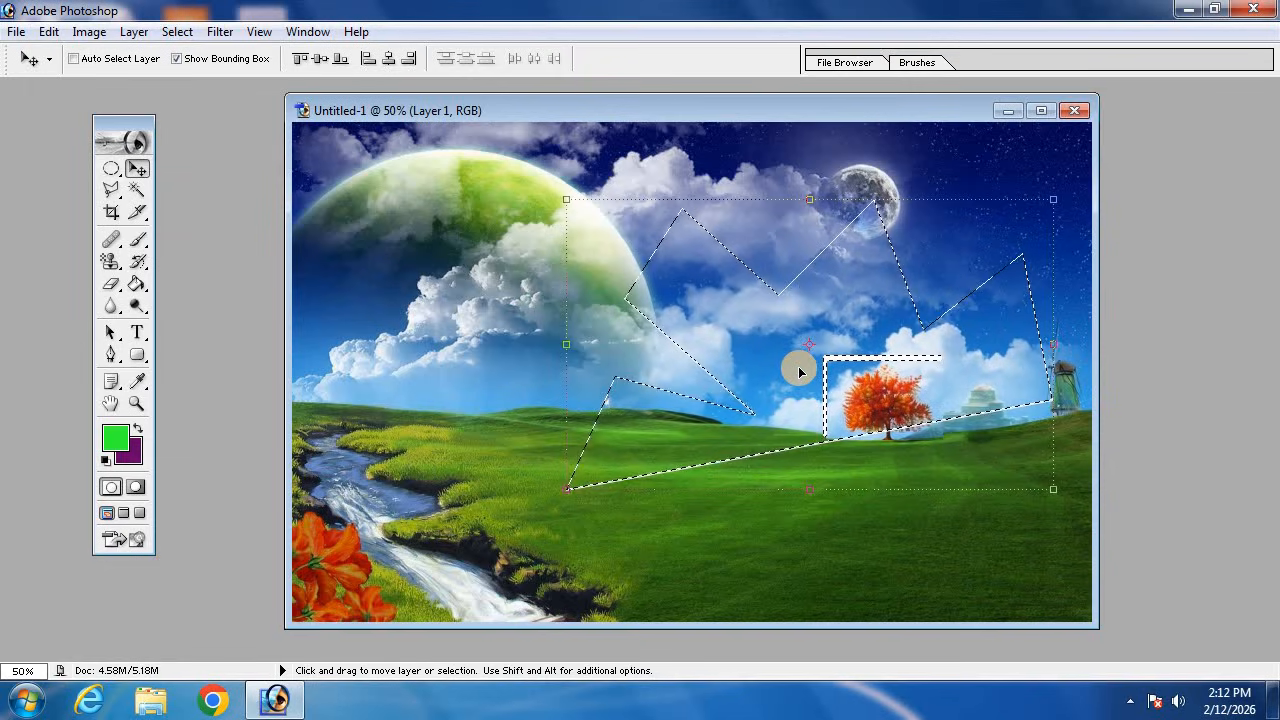
- Select the green planet and the sky below it down to the horizon with the Magnetic Lasso Tool
left_click(111, 195)
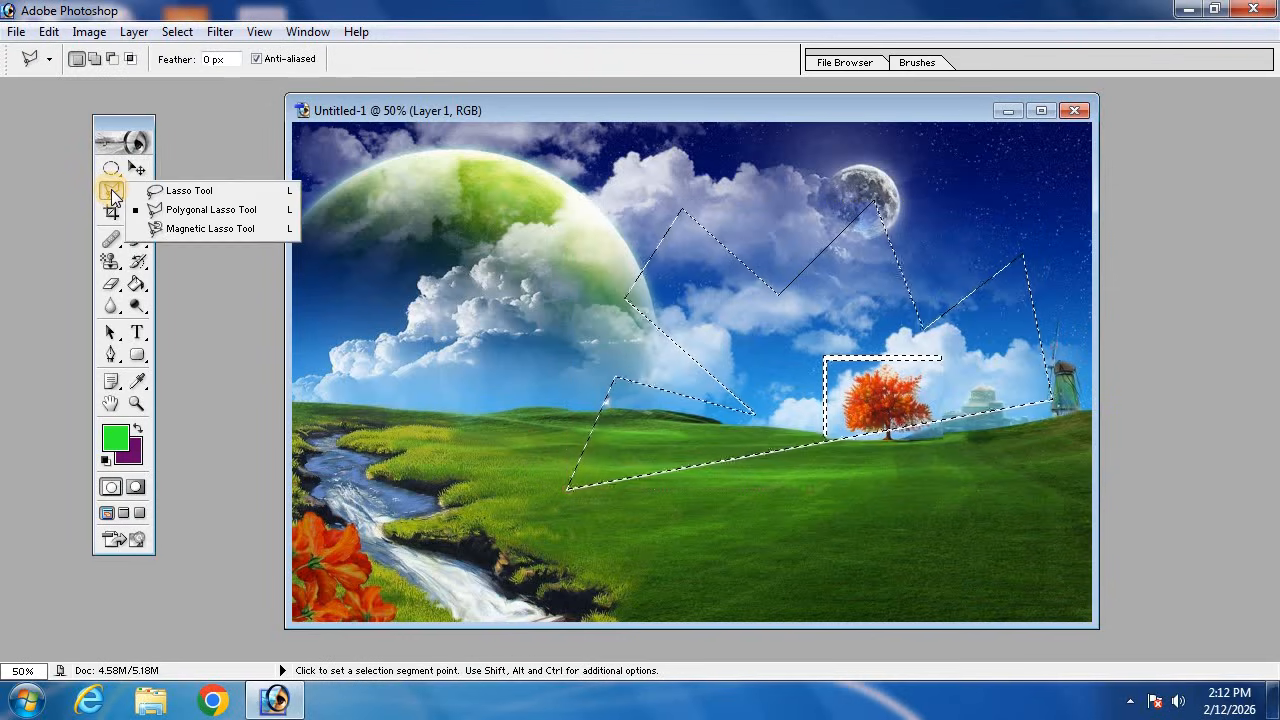
left_click_drag(111, 195, 184, 229)
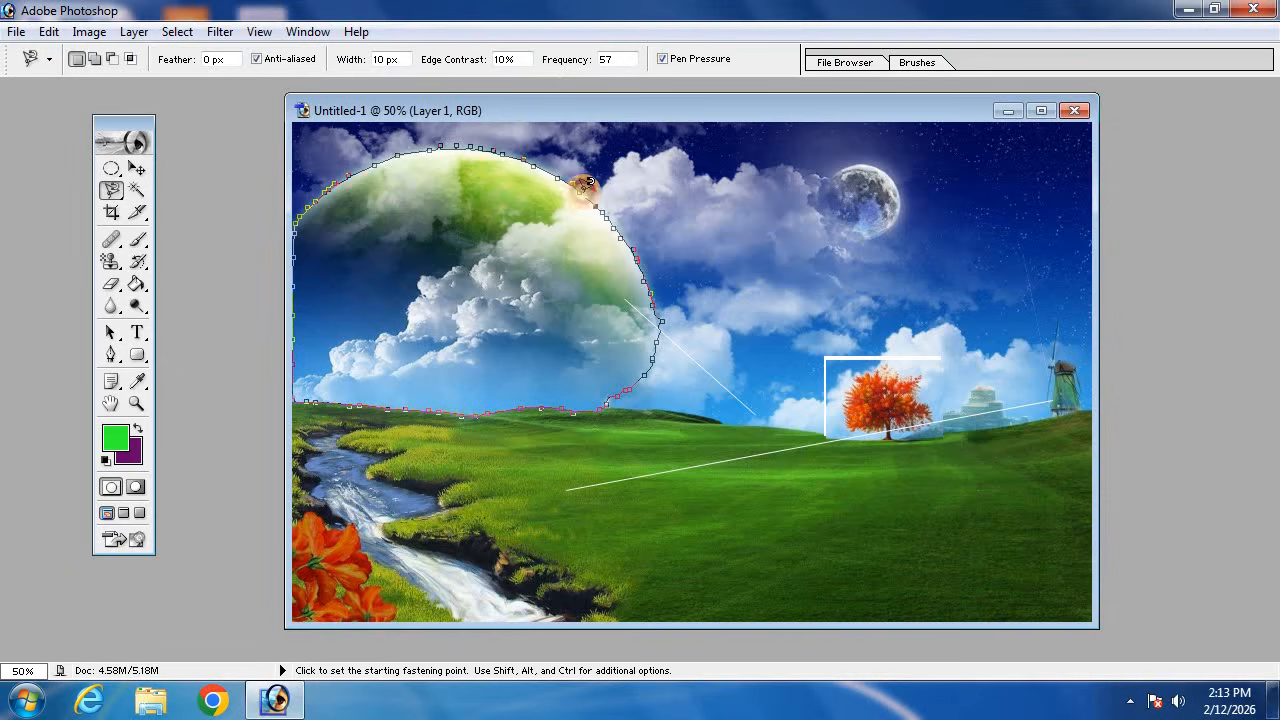
left_click(580, 192)
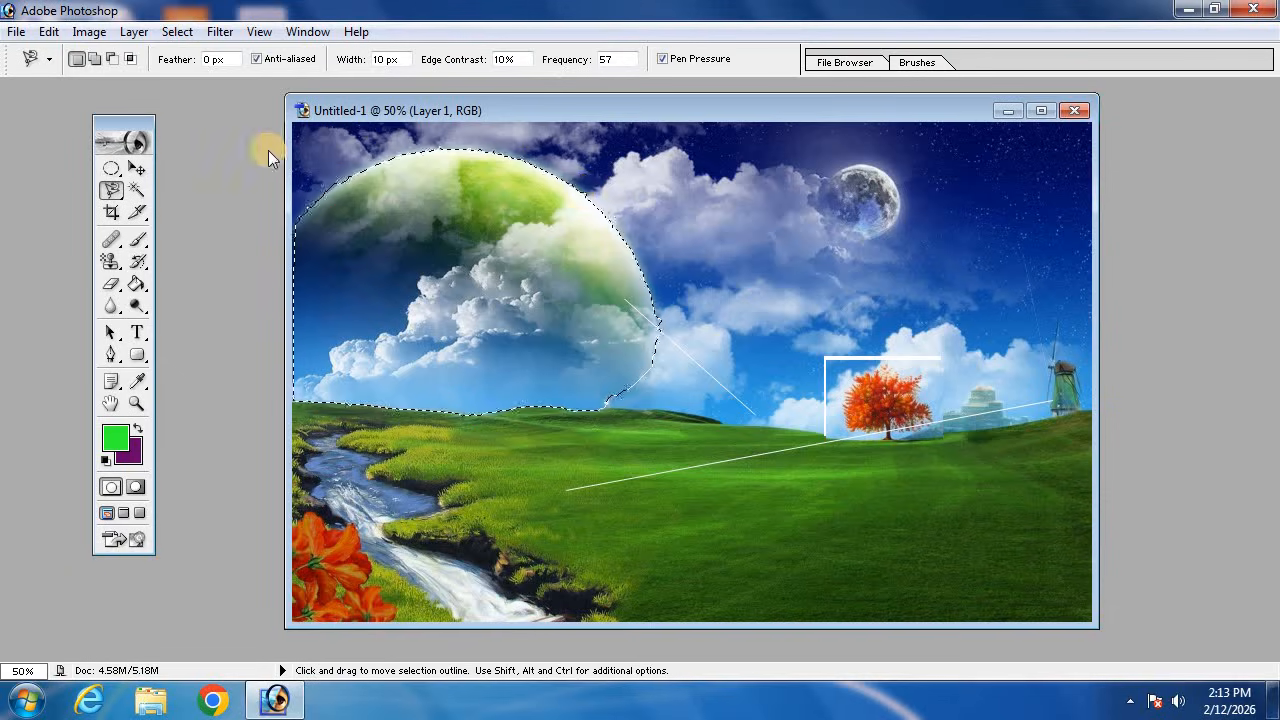
- Try moving the selected planet area slightly with the Move Tool, and undo both the move and the magnetic selection
left_click(136, 169)
mouse_move(538, 357)
left_mouse_down()
mouse_move(951, 363)
mouse_move(903, 437)
mouse_move(812, 380)
mouse_move(766, 320)
mouse_move(674, 303)
mouse_move(586, 400)
mouse_move(663, 530)
mouse_move(934, 449)
mouse_move(943, 371)
mouse_move(593, 358)
mouse_move(528, 338)
left_mouse_up()
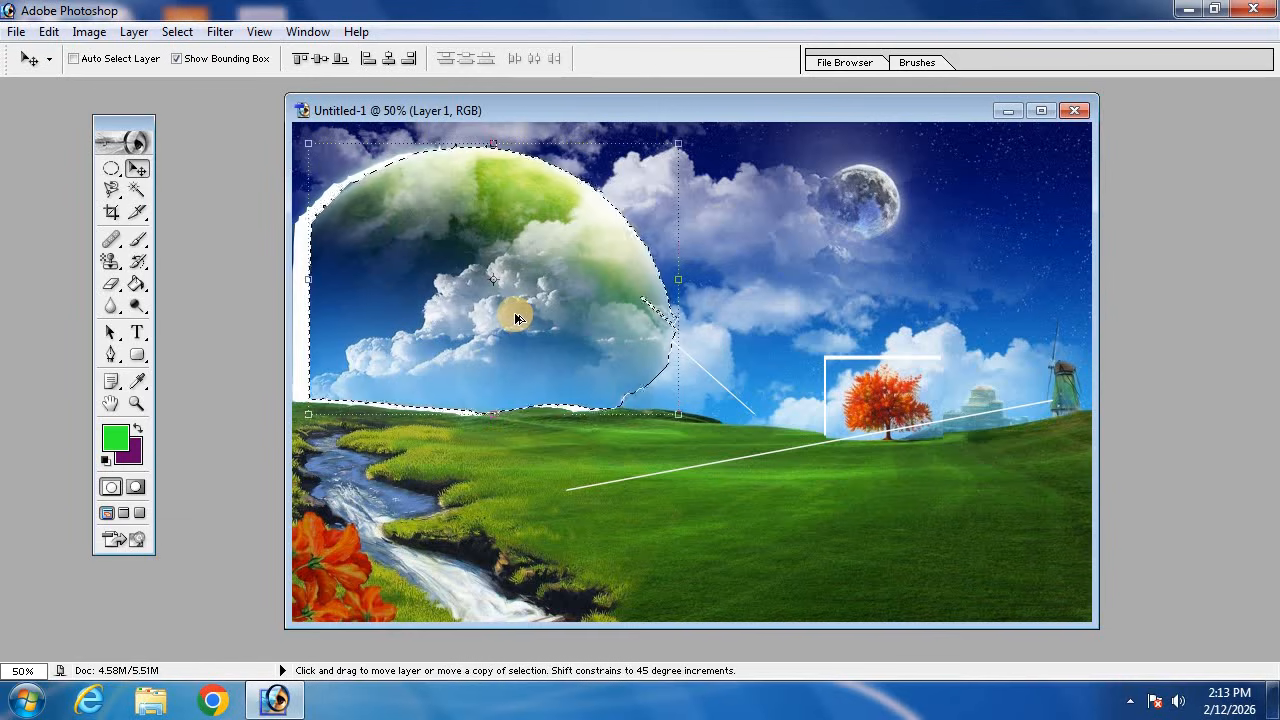
key("ctrl+alt+z")
key("ctrl+alt+z")
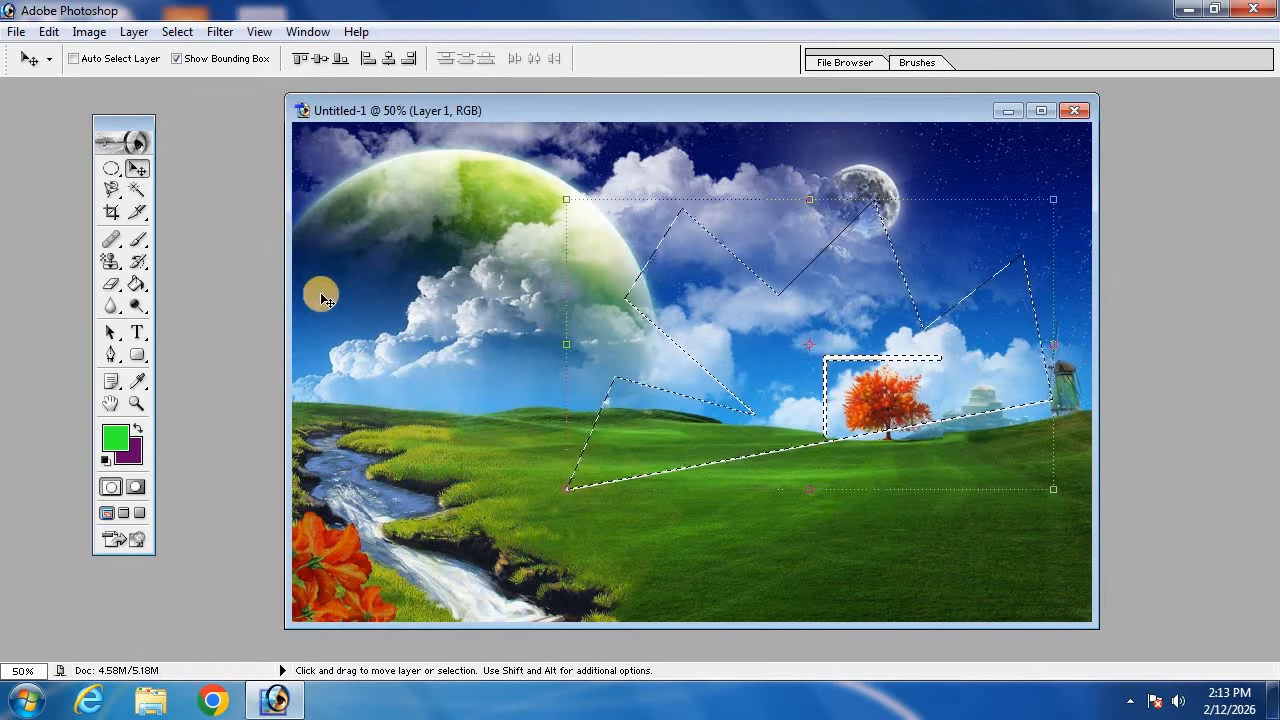
- Try the Magic Wand Tool in new selection mode on the grass, hill and clouds, ending with the bright grass strip selected
left_click(137, 189)
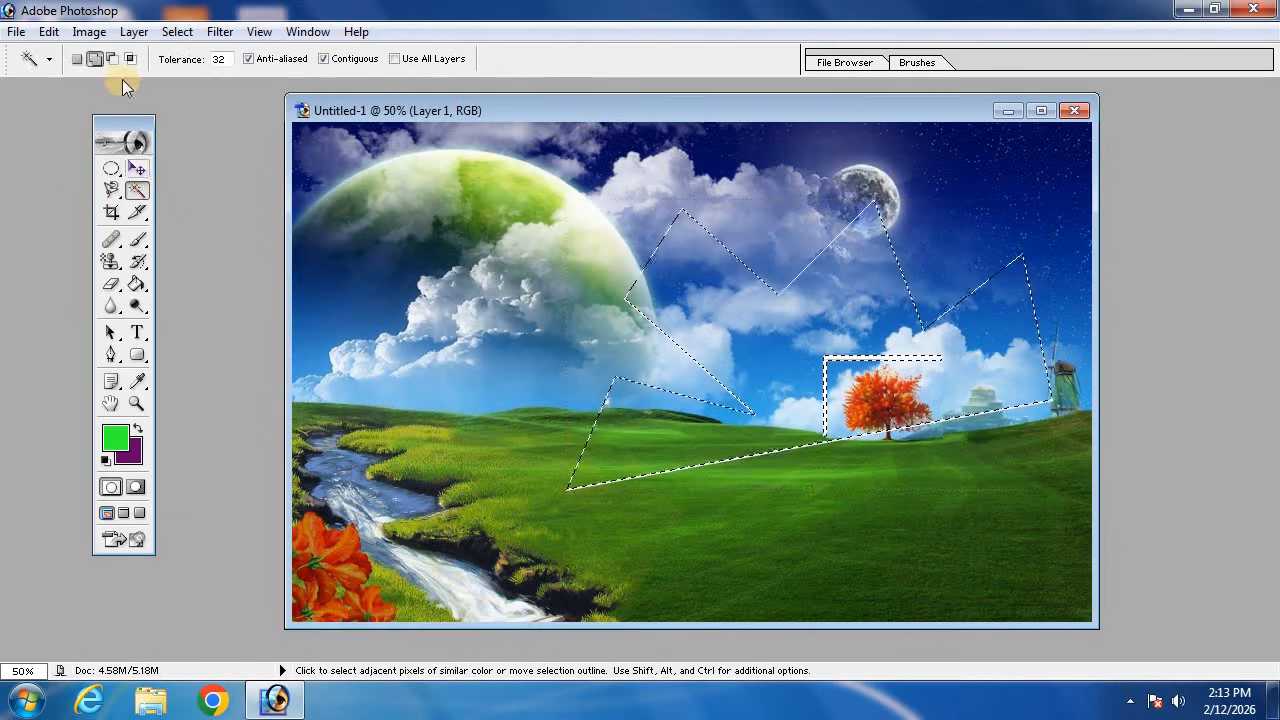
left_click(77, 58)
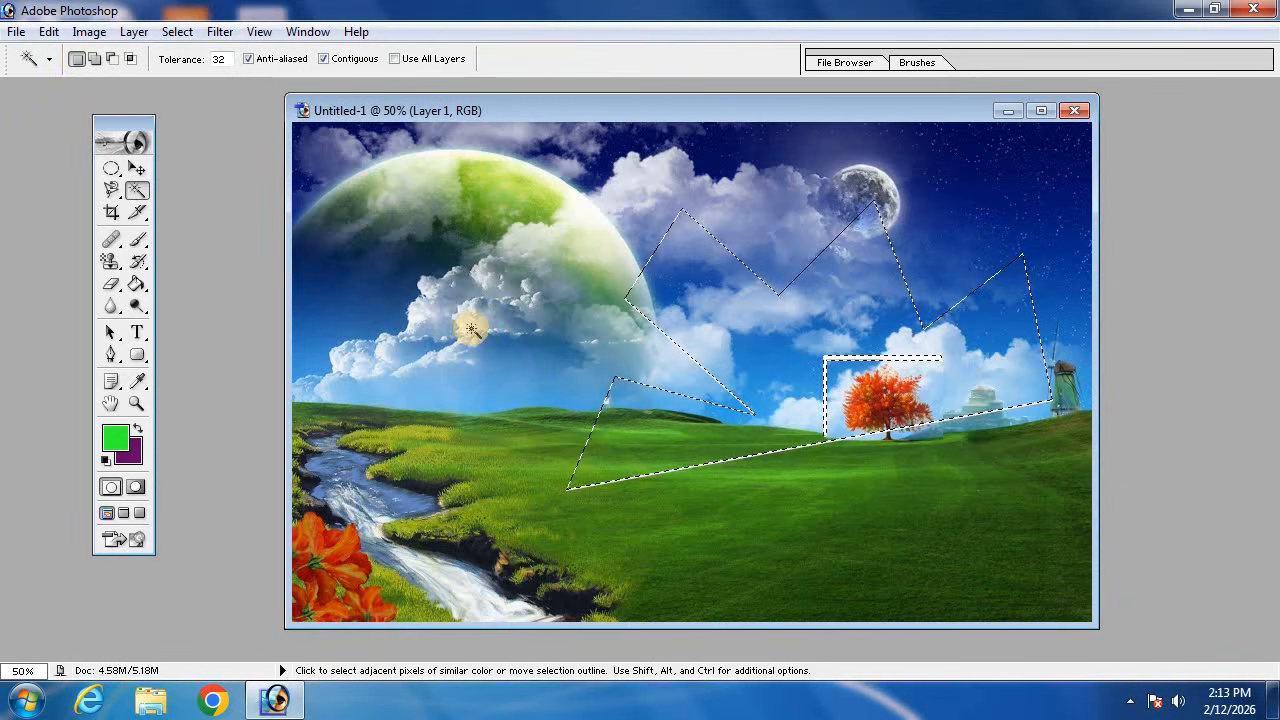
left_click(766, 517)
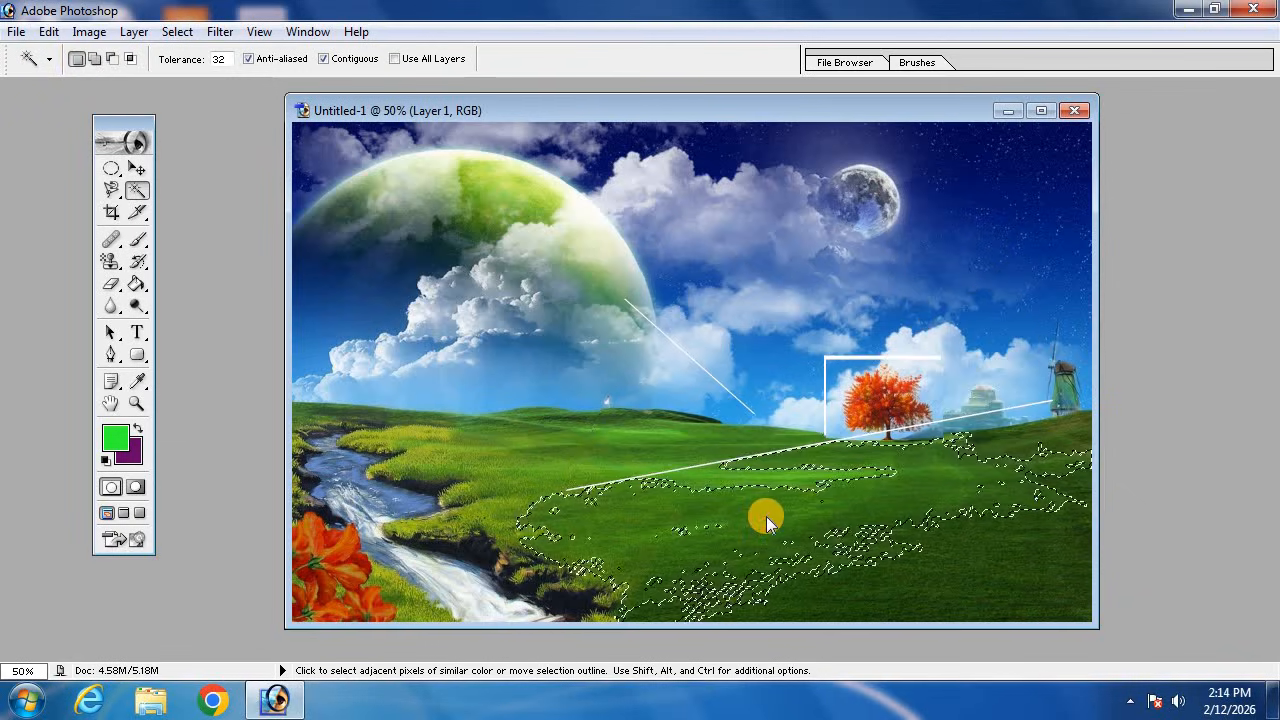
left_click(563, 449)
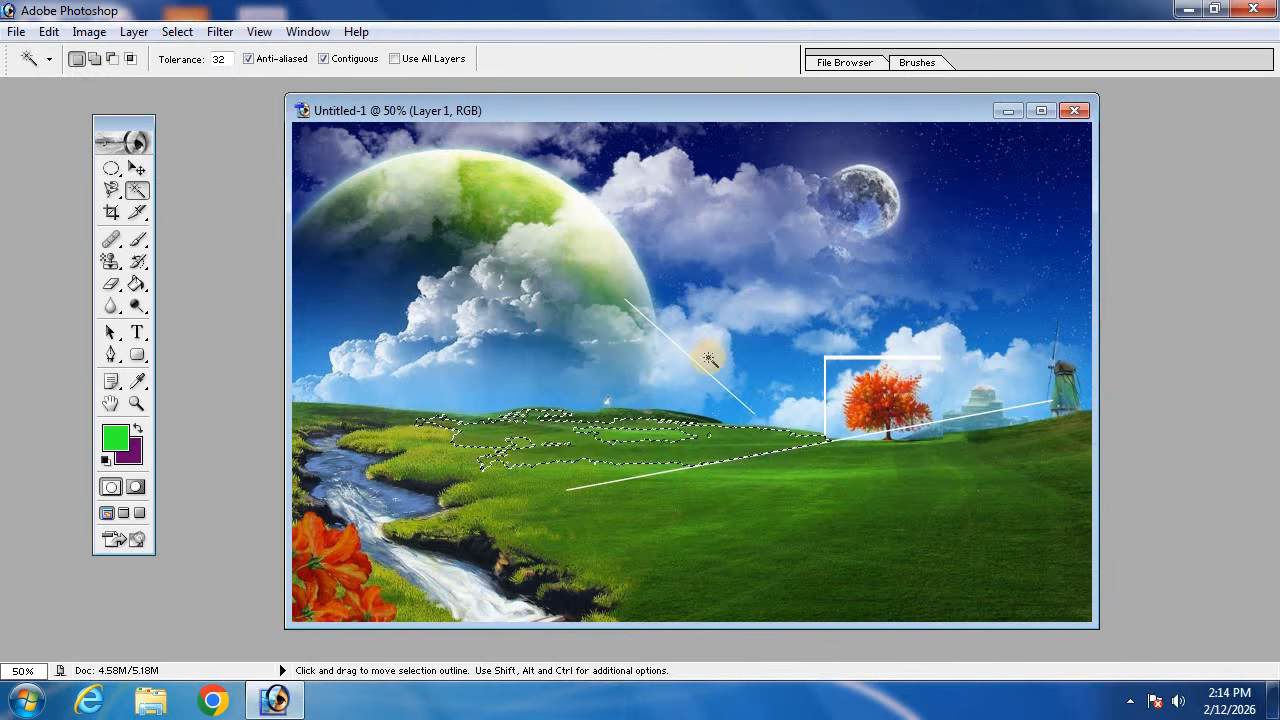
left_click(718, 240)
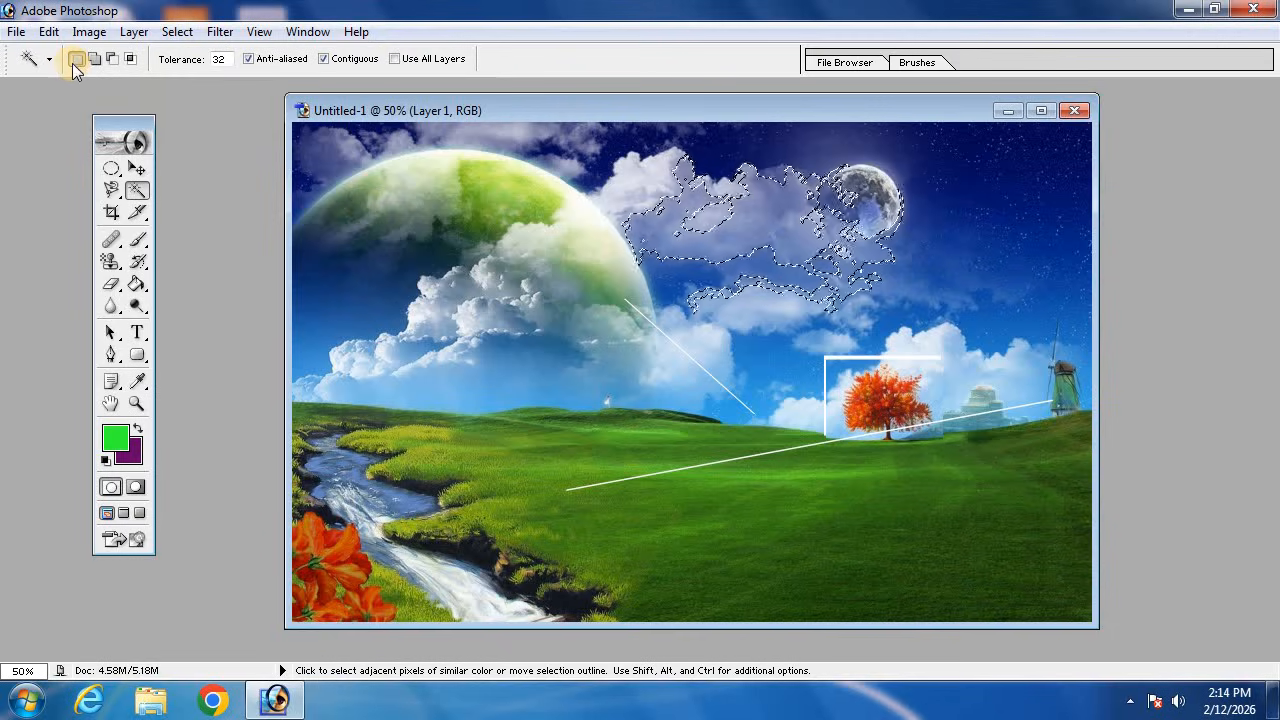
left_click(762, 478)
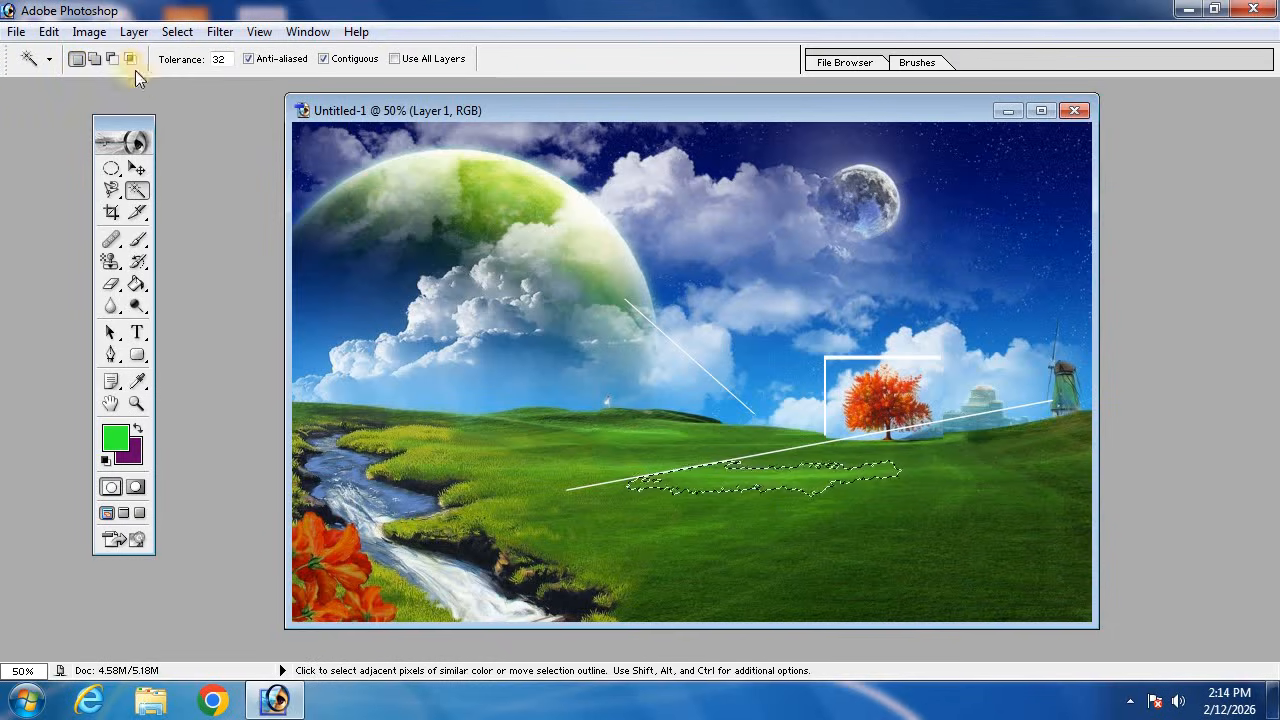
- Add the distant hill, the dark and far meadow areas and the grass near the stream to the Magic Wand selection
left_click(94, 59)
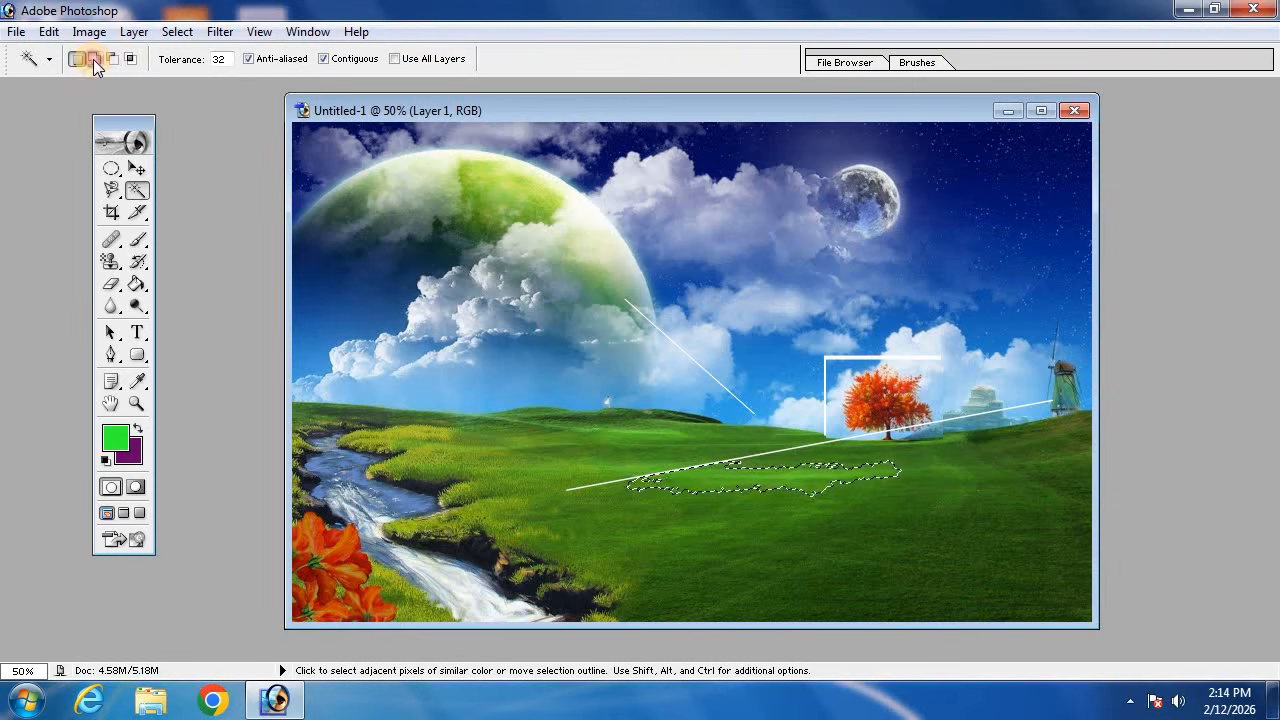
left_click(625, 455)
left_click(1027, 498)
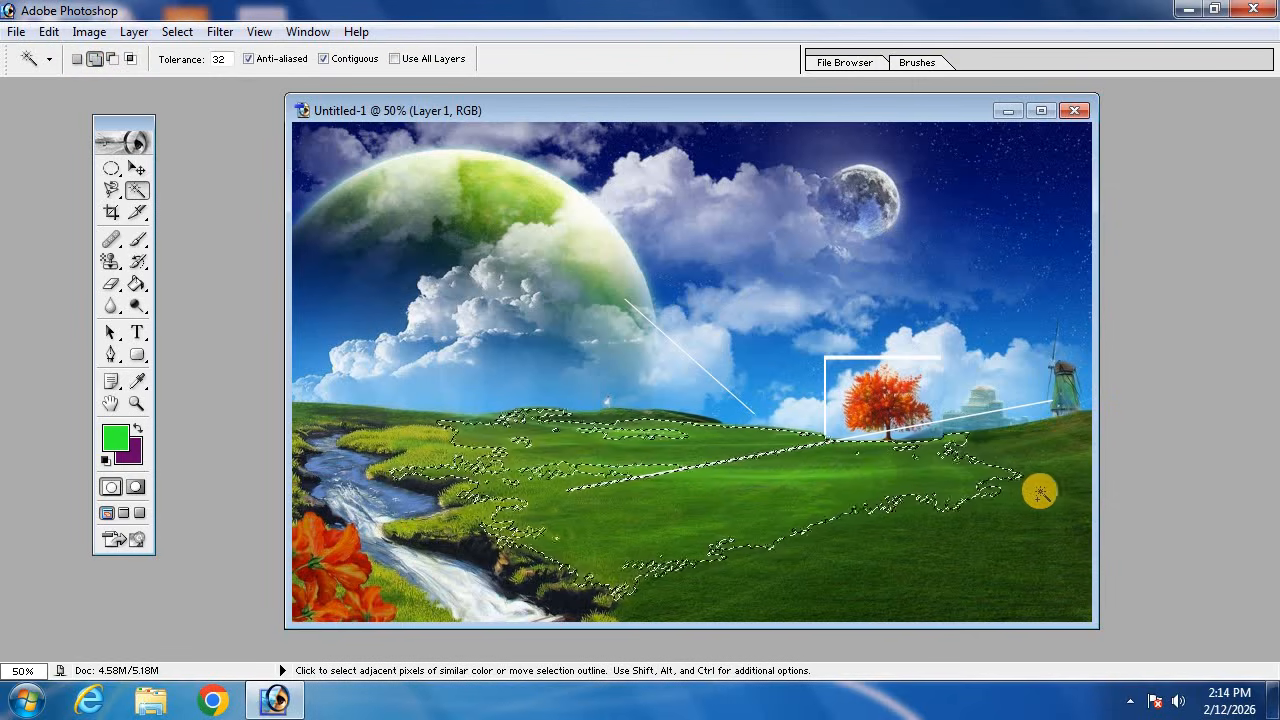
left_click(1023, 451)
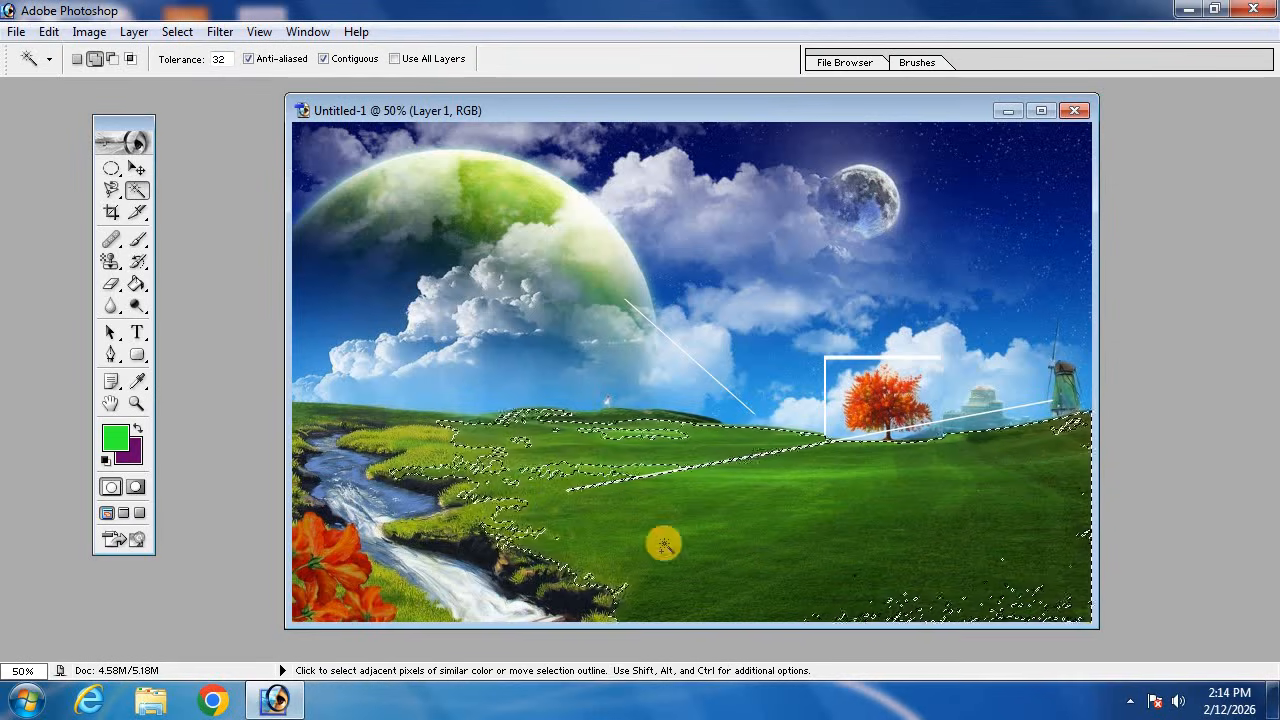
left_click(410, 421)
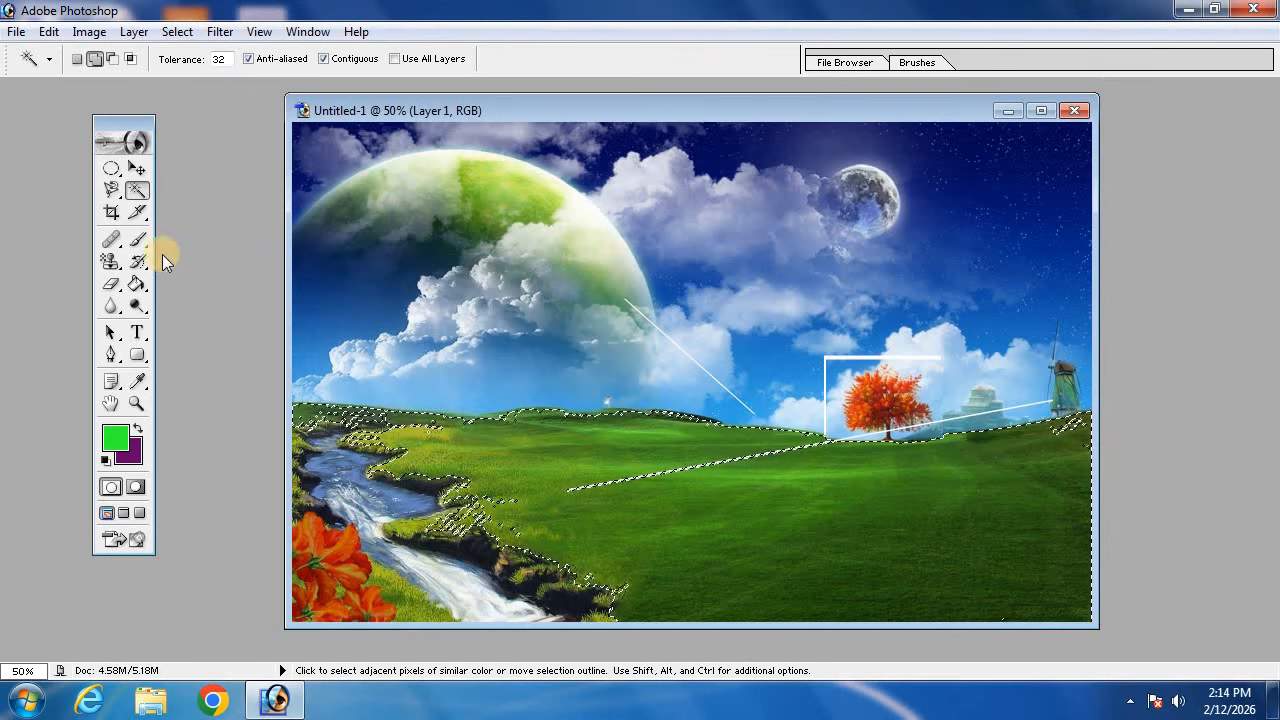
- Activate the Brush Tool and choose the 5 px hard round tip, enlarging its master diameter to 373 px
left_click(137, 226)
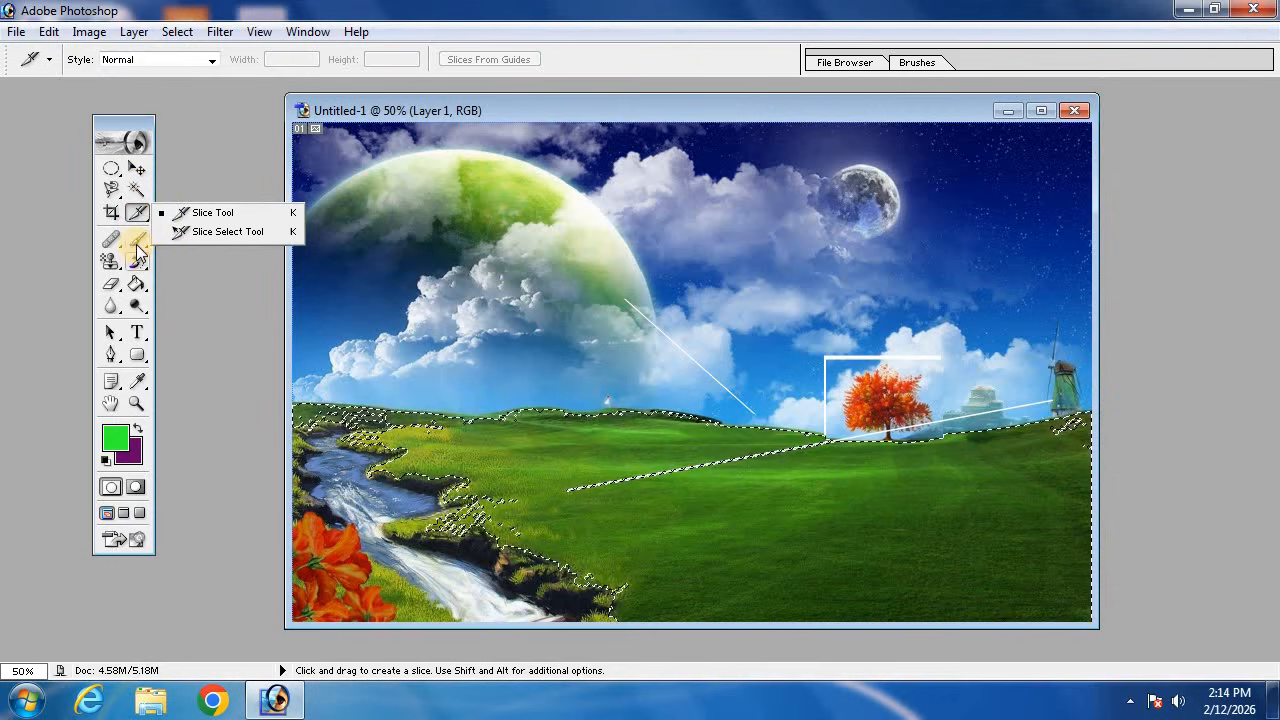
left_click(137, 242)
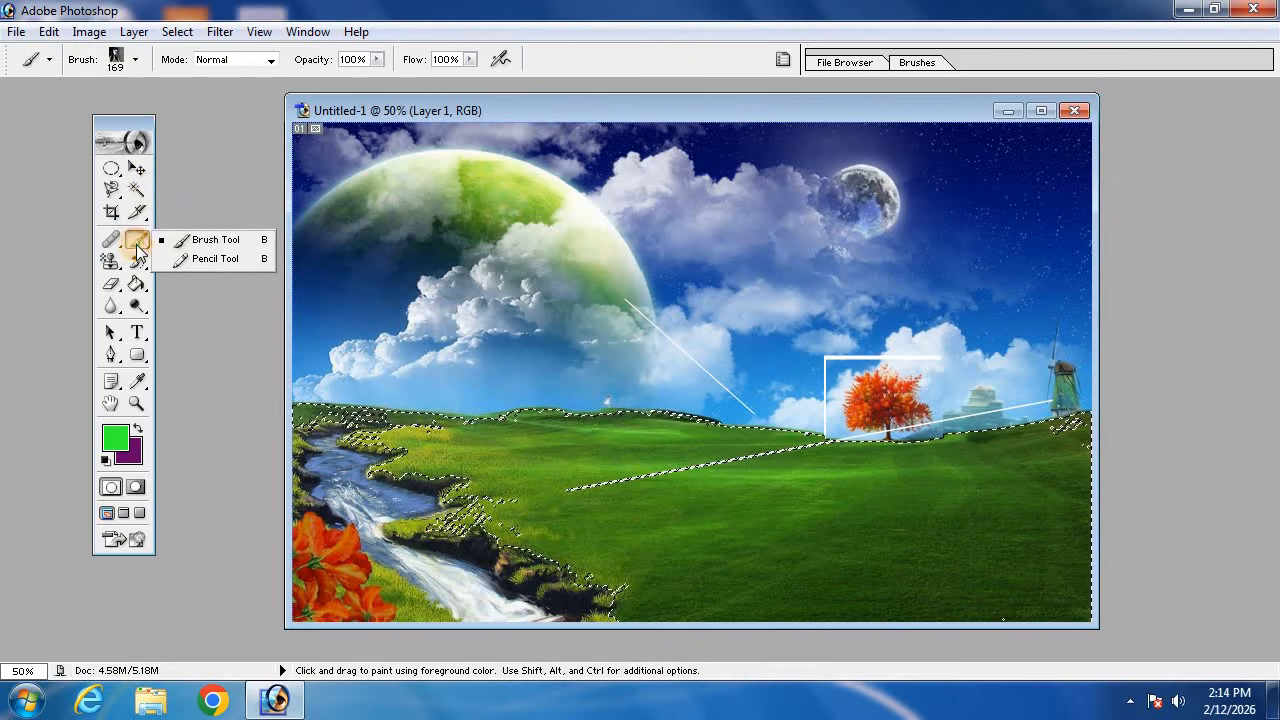
left_click(215, 242)
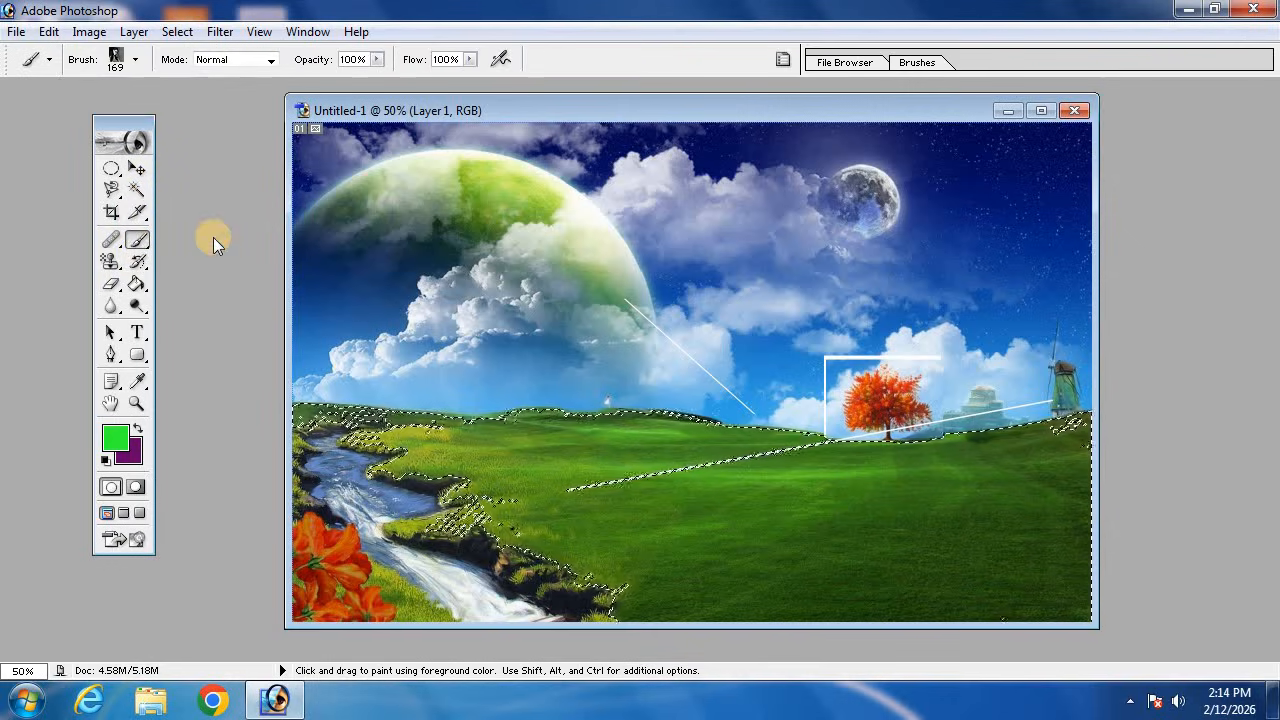
left_click(117, 442)
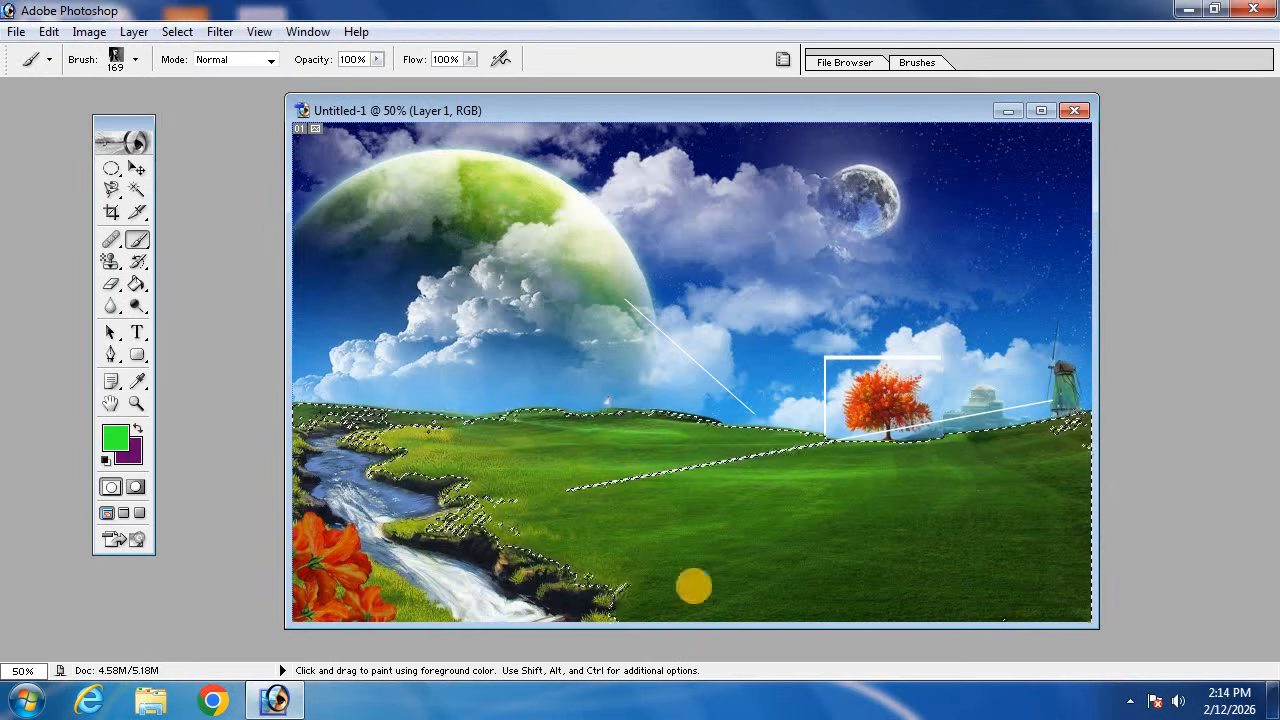
left_click_drag(691, 586, 646, 531)
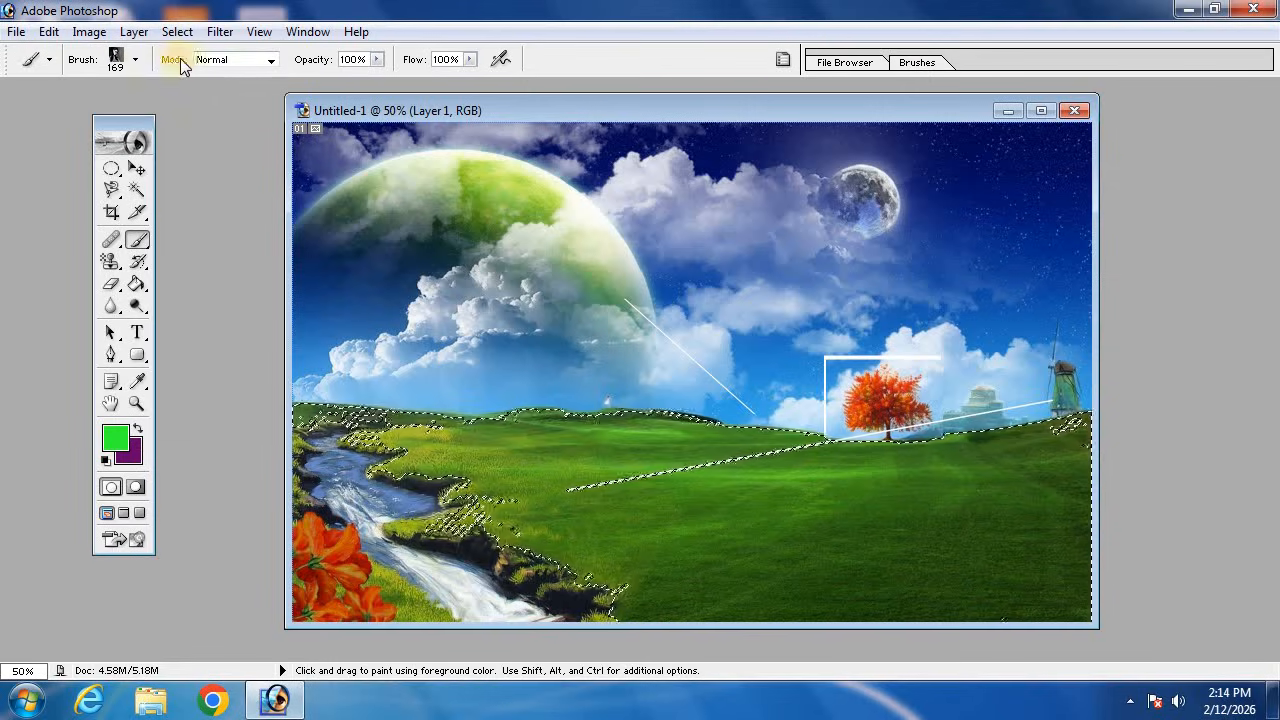
left_click(136, 60)
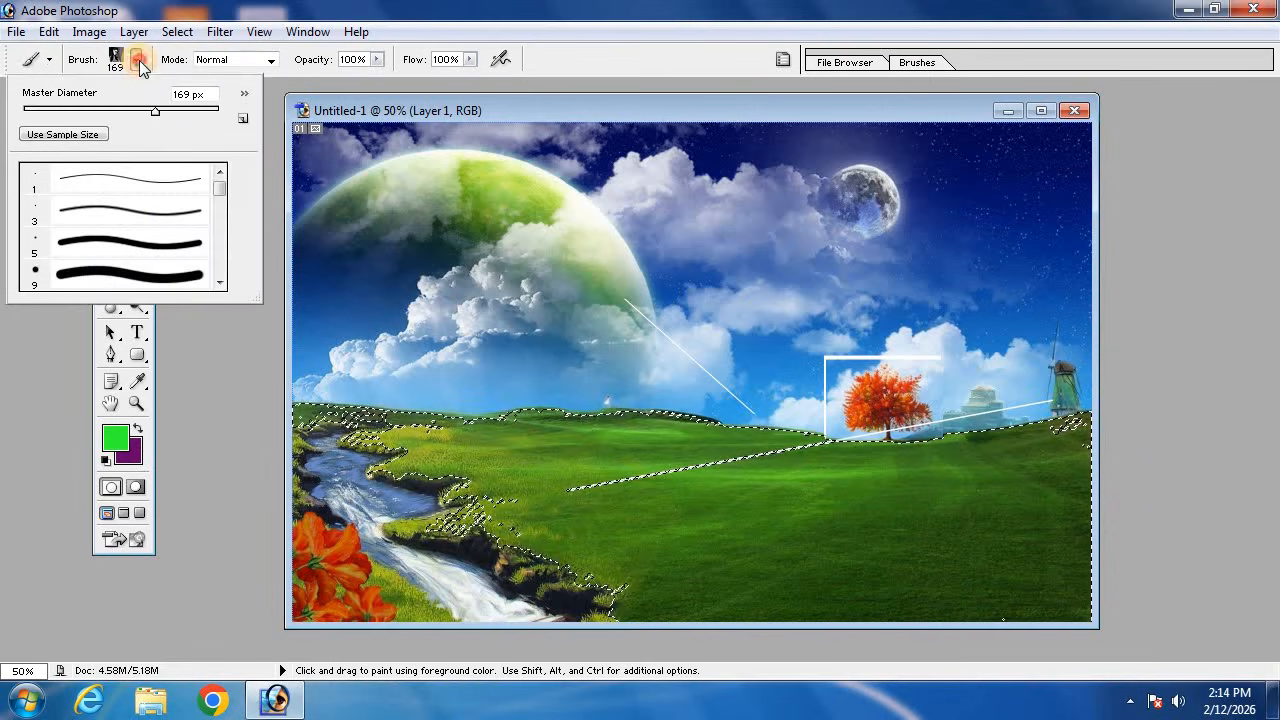
left_click(158, 243)
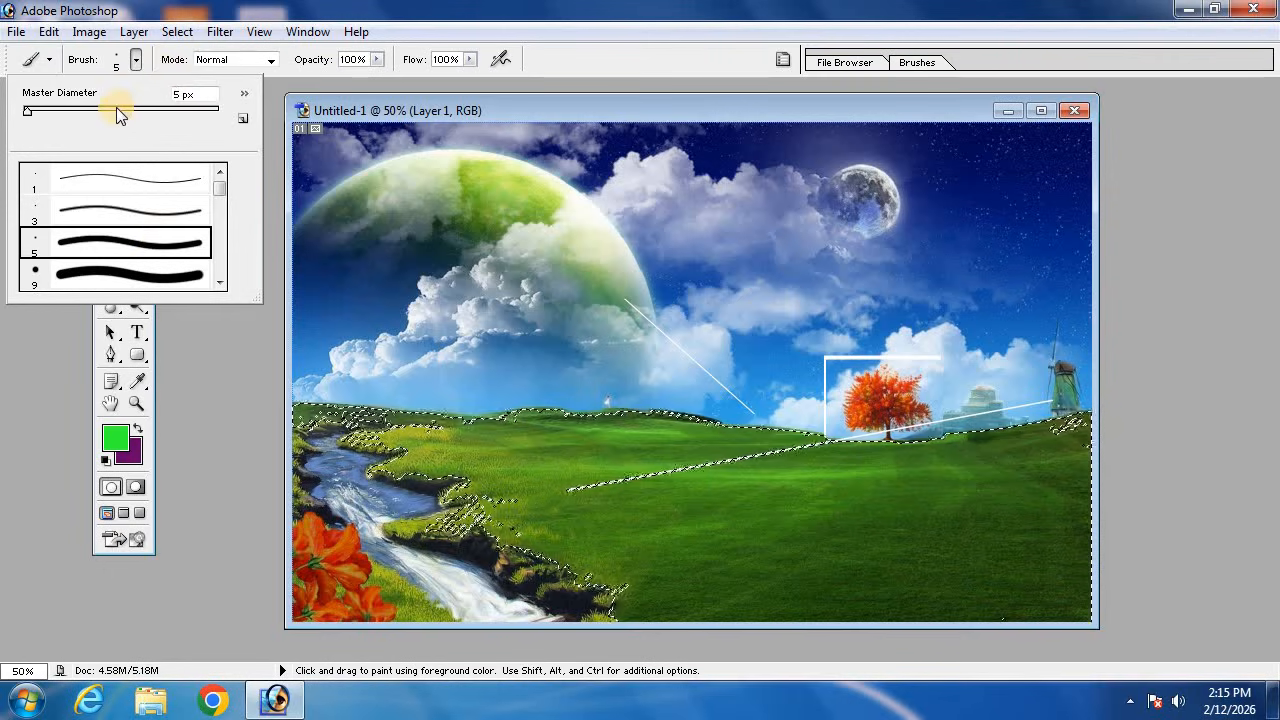
left_click_drag(30, 113, 144, 122)
- Try painting the selected meadow with the green foreground color, and undo the painting
mouse_move(610, 500)
left_mouse_down()
mouse_move(881, 504)
mouse_move(1029, 467)
mouse_move(1028, 570)
mouse_move(836, 591)
mouse_move(631, 566)
mouse_move(409, 462)
mouse_move(402, 441)
mouse_move(445, 434)
mouse_move(563, 503)
left_mouse_up()
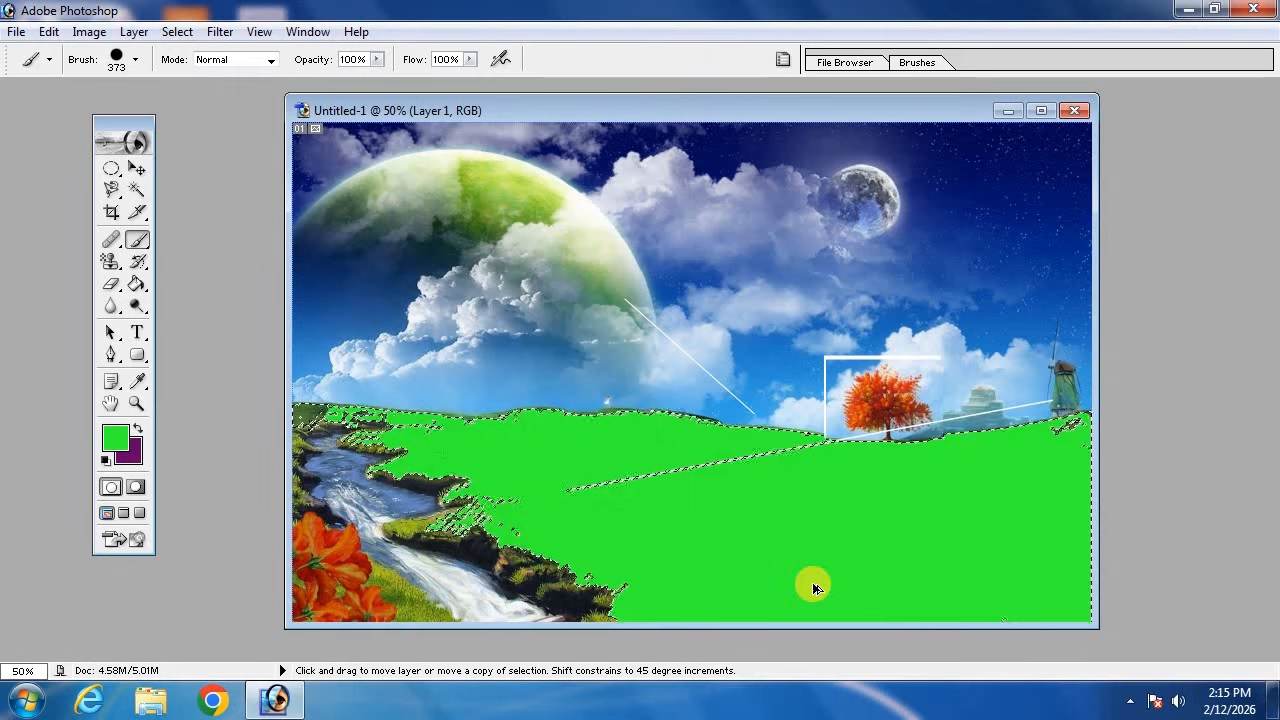
key("ctrl+z")
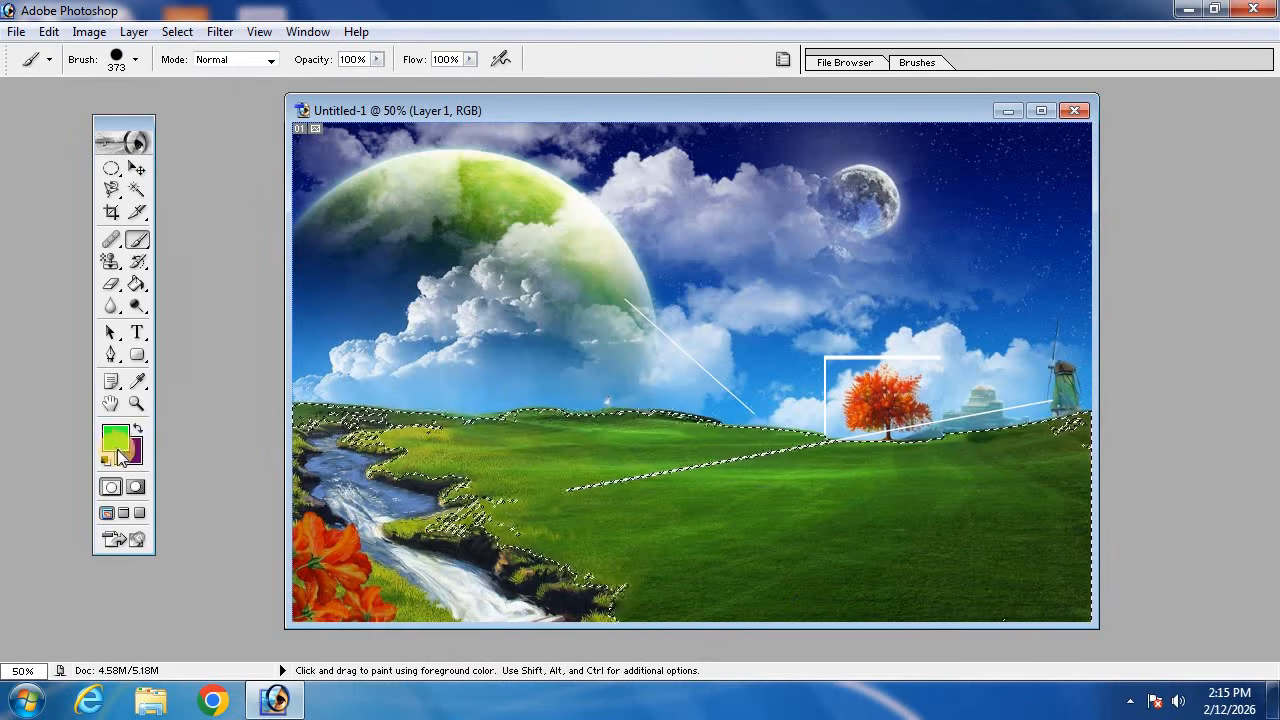
- Set the foreground color to pure yellow, FFFF00
left_click(114, 444)
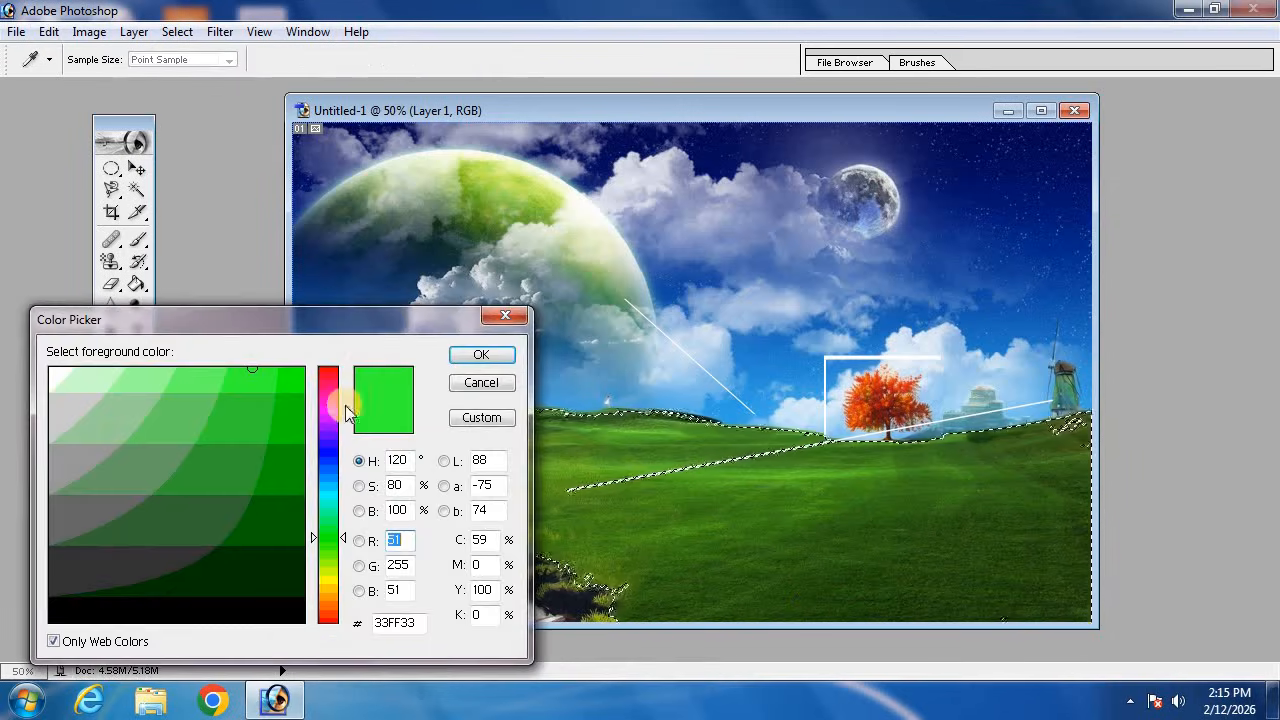
left_click(323, 379)
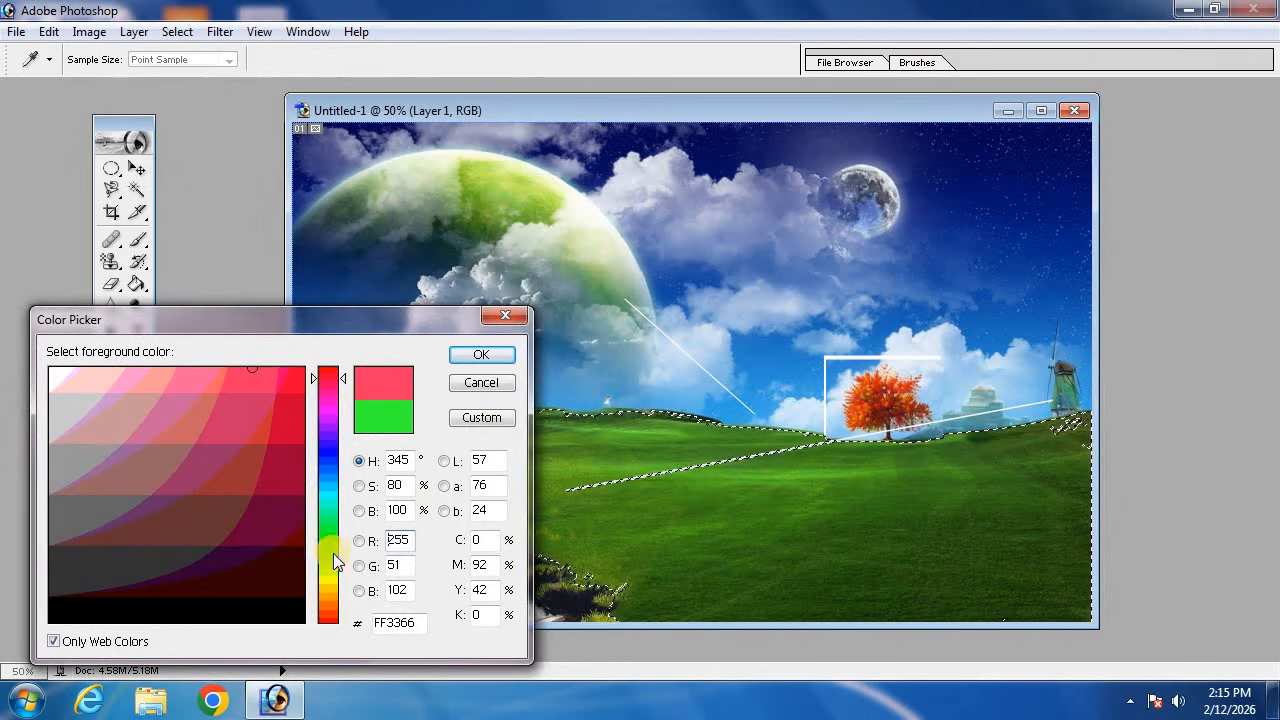
left_click(332, 577)
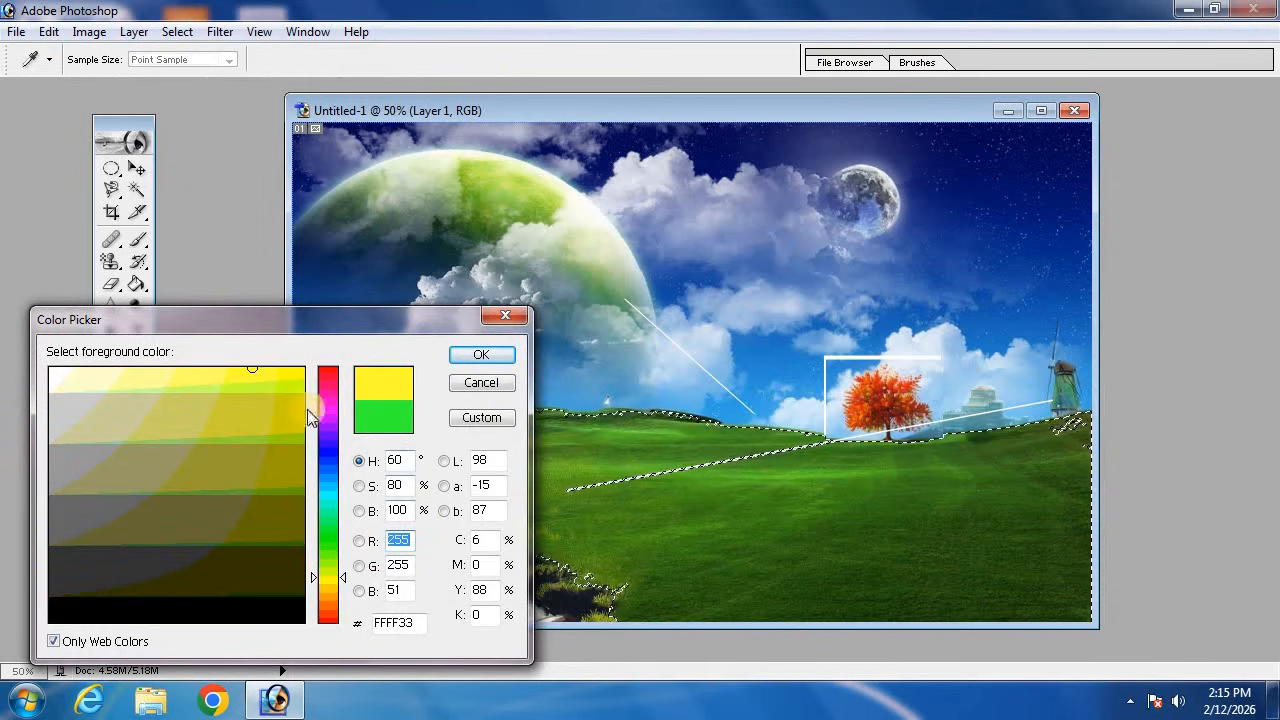
left_click(287, 375)
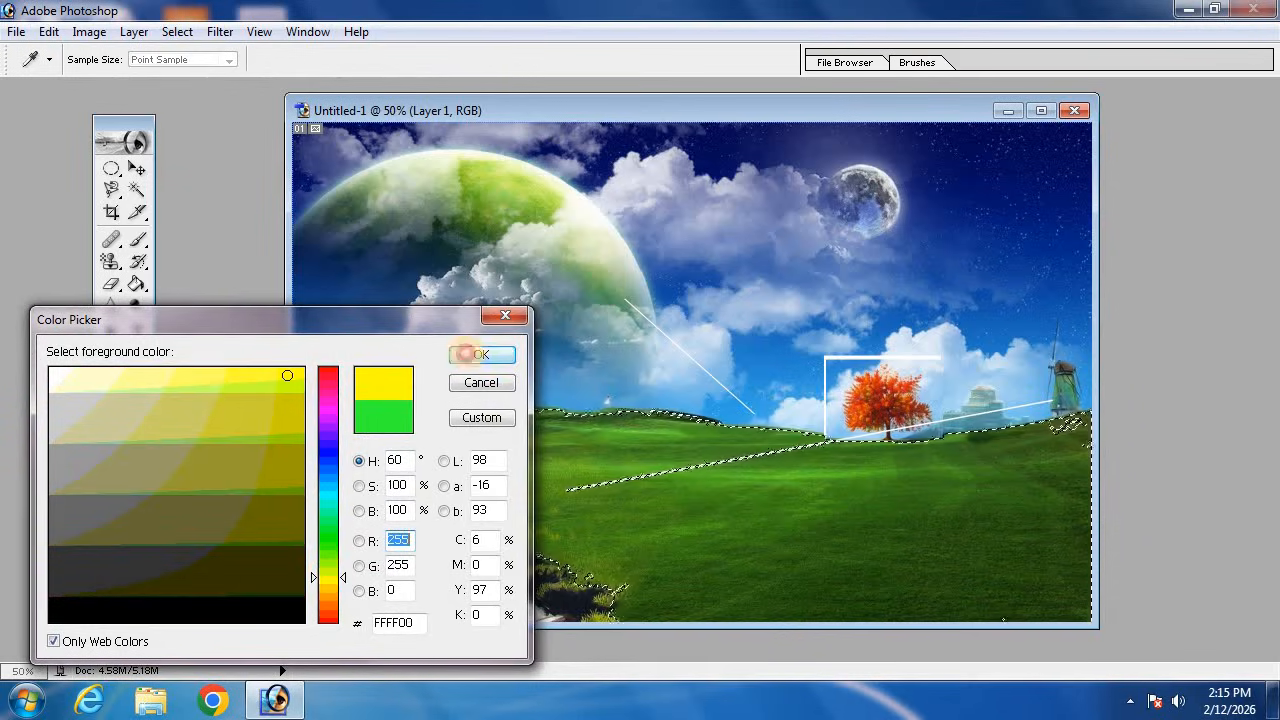
left_click(477, 356)
- Paint over the selected meadow with the Brush Tool in yellow, from the stream bank to the image's far edge
key("b")
mouse_move(466, 474)
left_mouse_down()
mouse_move(750, 518)
mouse_move(1073, 509)
mouse_move(1150, 462)
left_mouse_up()
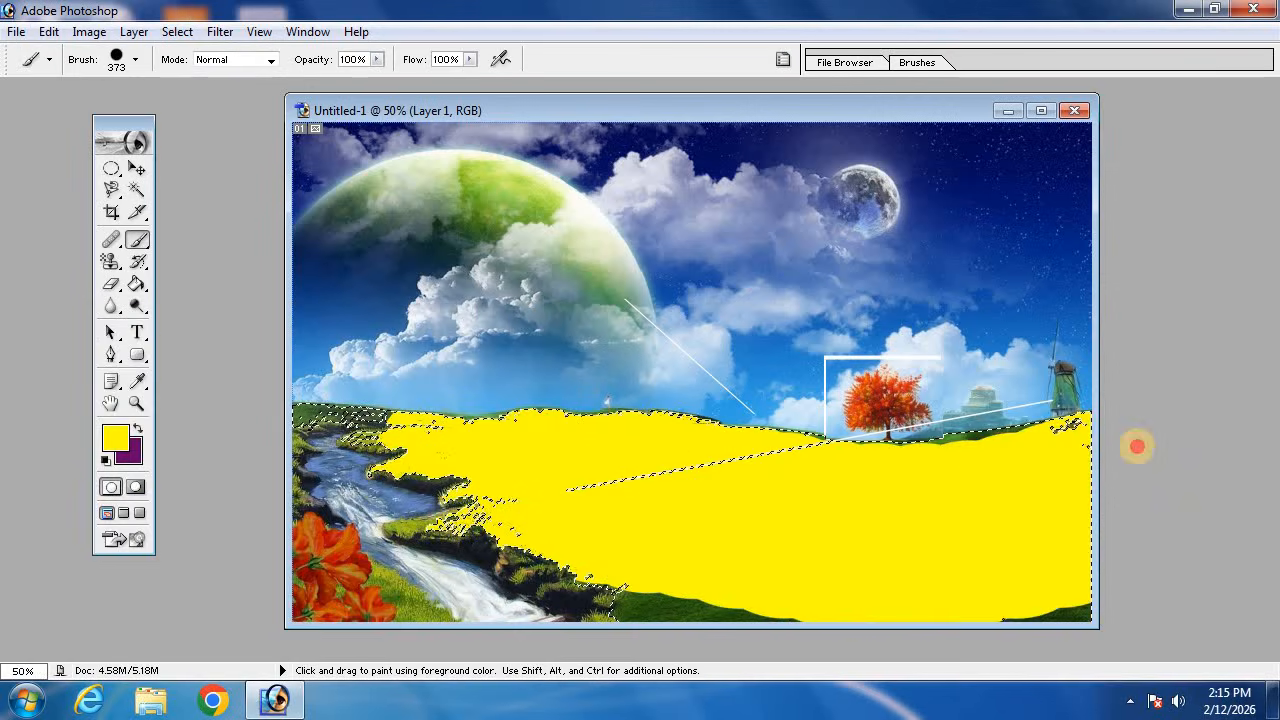
mouse_move(881, 492)
left_mouse_down()
mouse_move(650, 581)
mouse_move(1089, 581)
mouse_move(1186, 562)
left_mouse_up()
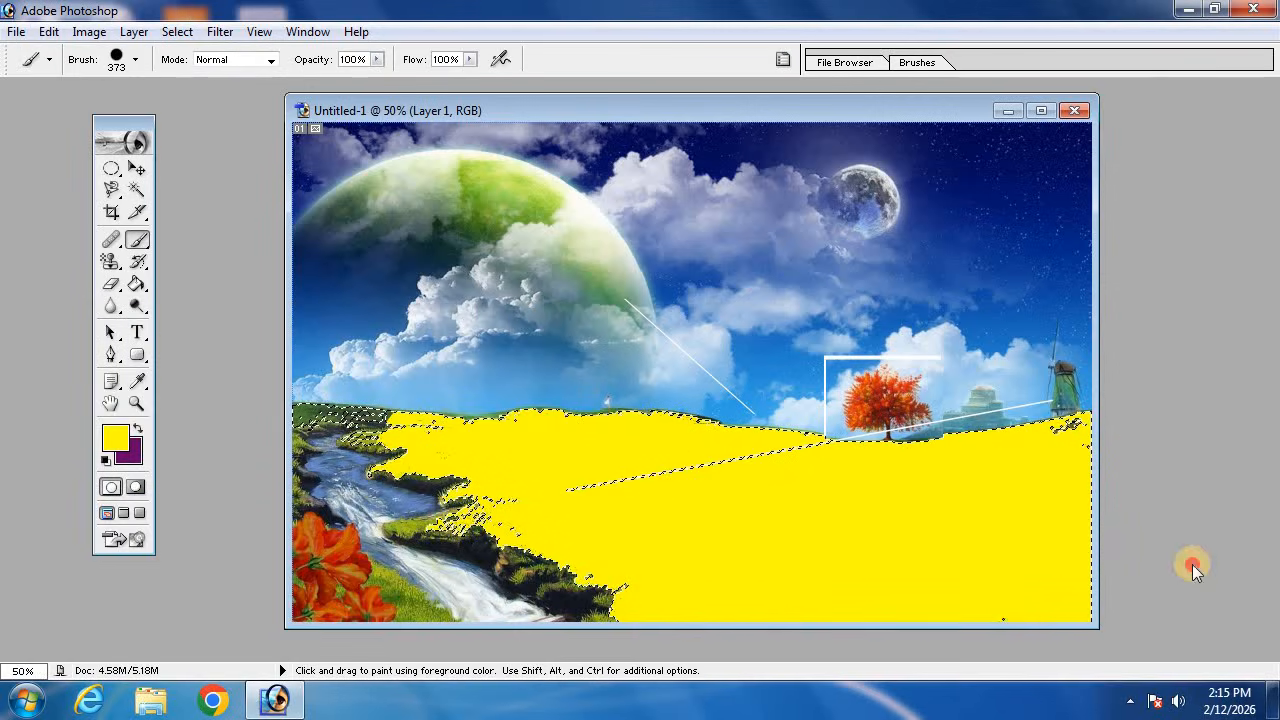